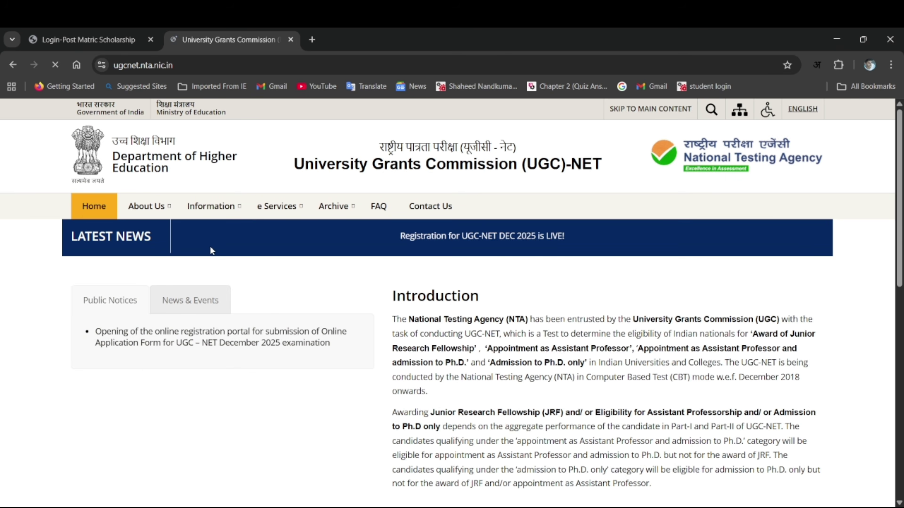
# Launch 'Registration for UGC-NET DEC 2025' from Candidate Activity and reach the portal's registration and login cards.
pyautogui.scroll(-5, 341, 276)
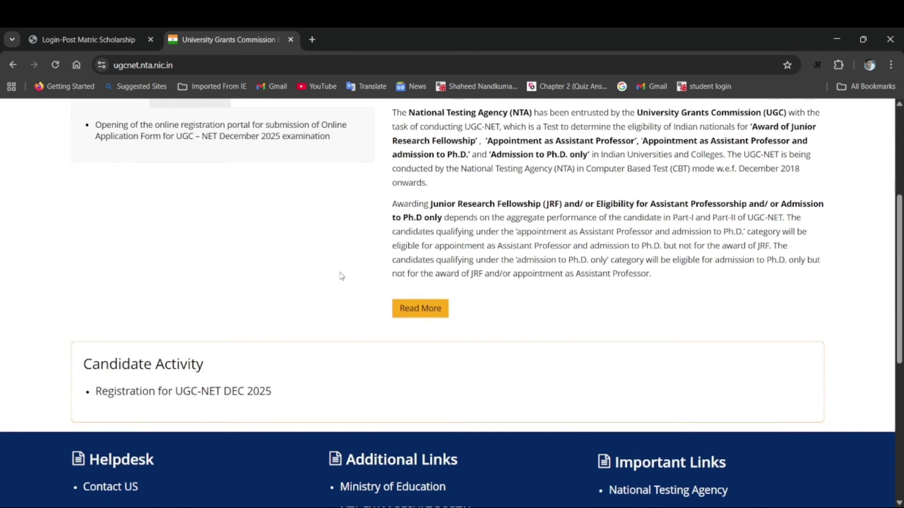
pyautogui.scroll(4, 341, 276)
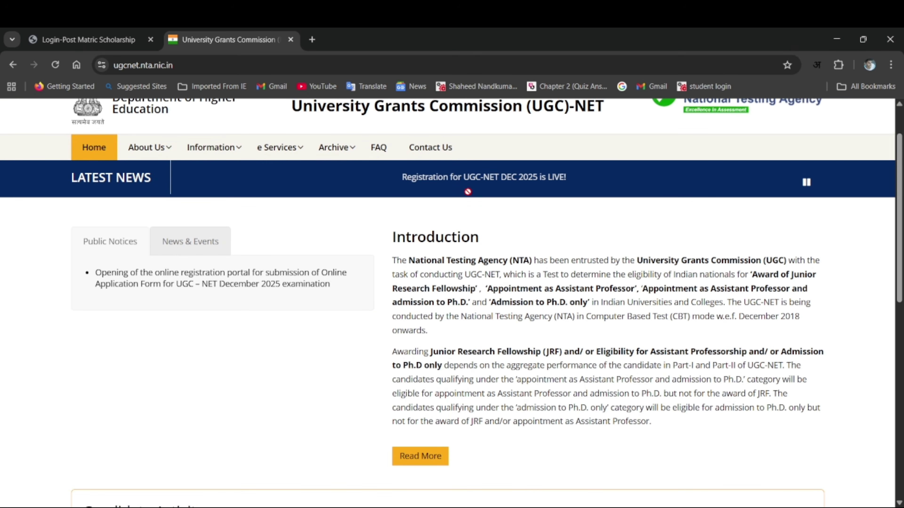
pyautogui.scroll(-7, 376, 317)
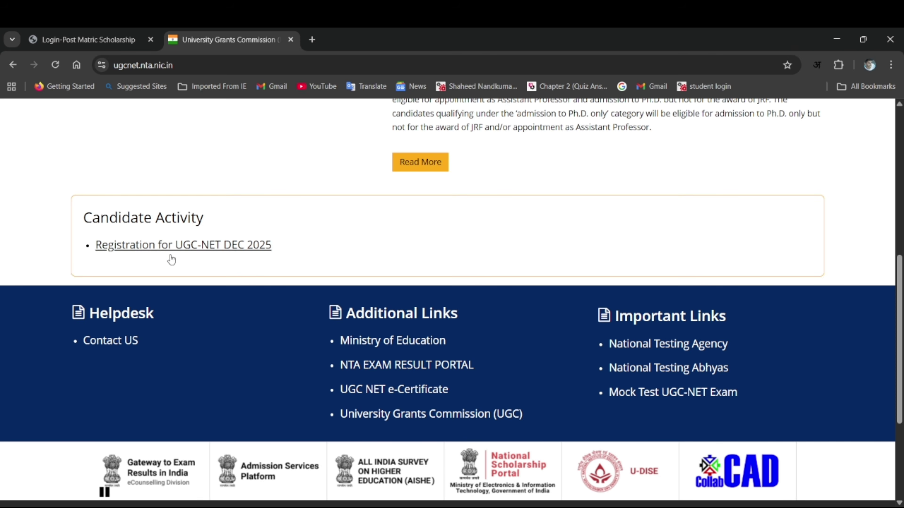
pyautogui.click(161, 245)
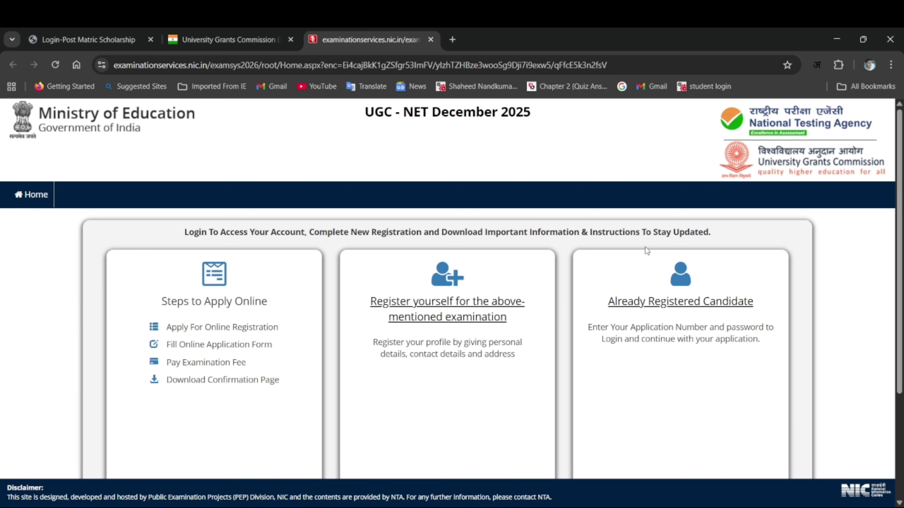
pyautogui.scroll(-1, 587, 254)
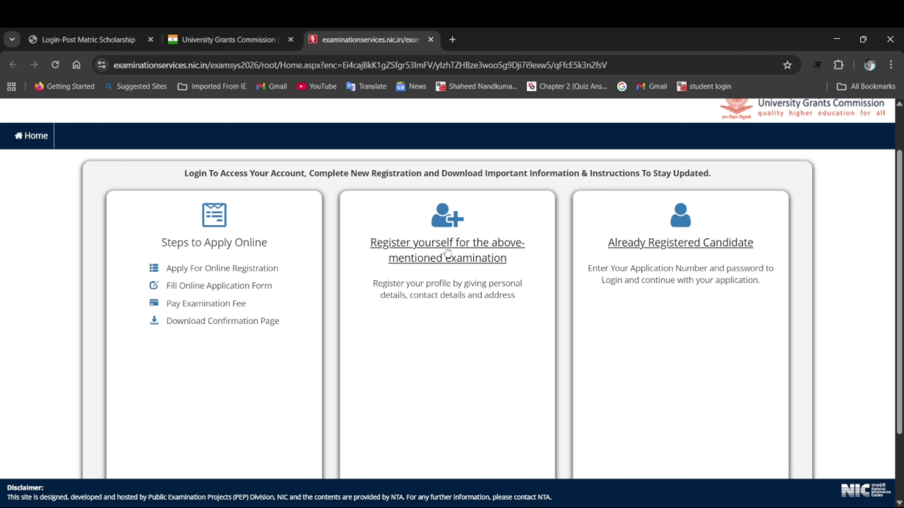
pyautogui.scroll(-1, 437, 308)
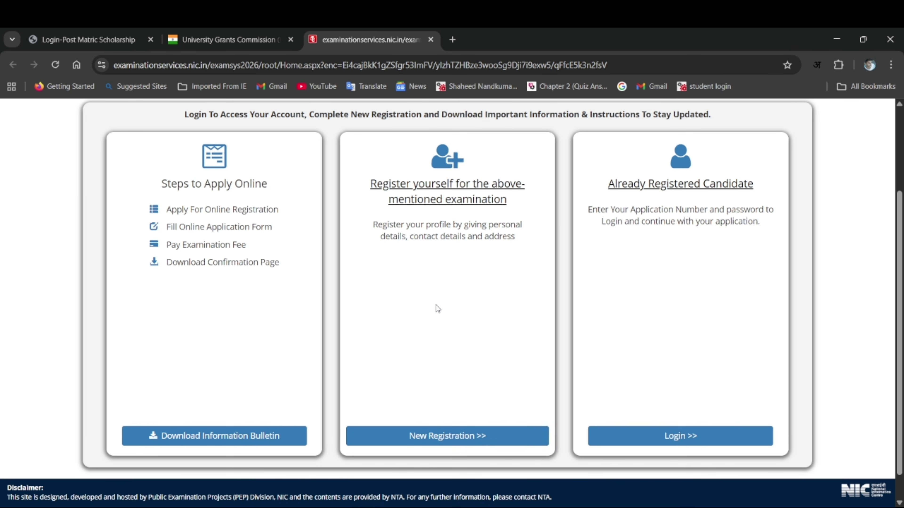
# Start a New Registration and review the fees: 1150 for General, 325 for reserved categories.
pyautogui.click(435, 439)
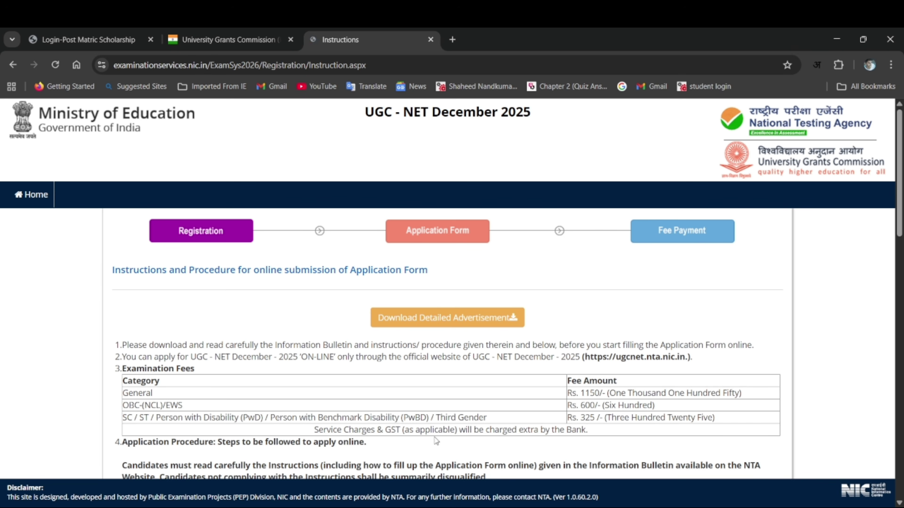
pyautogui.scroll(-2, 379, 341)
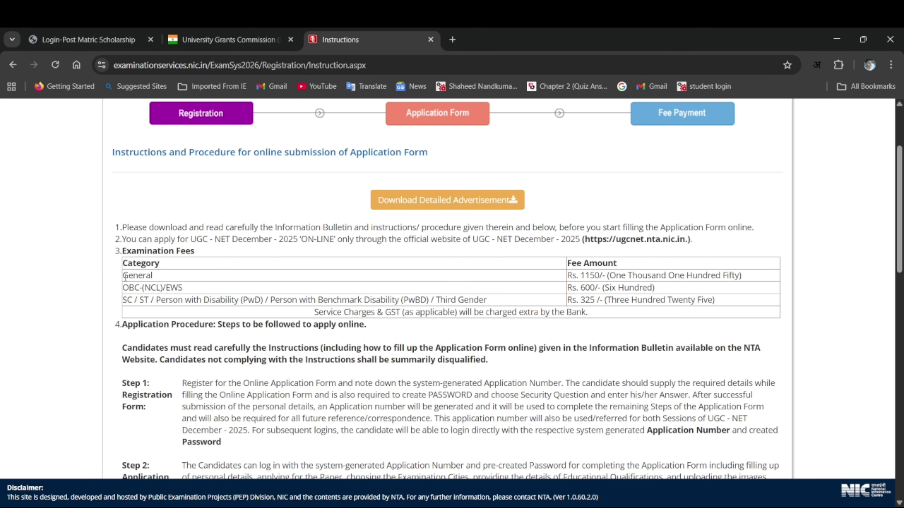
pyautogui.moveTo(122, 280); pyautogui.dragTo(619, 302)
pyautogui.click(596, 279)
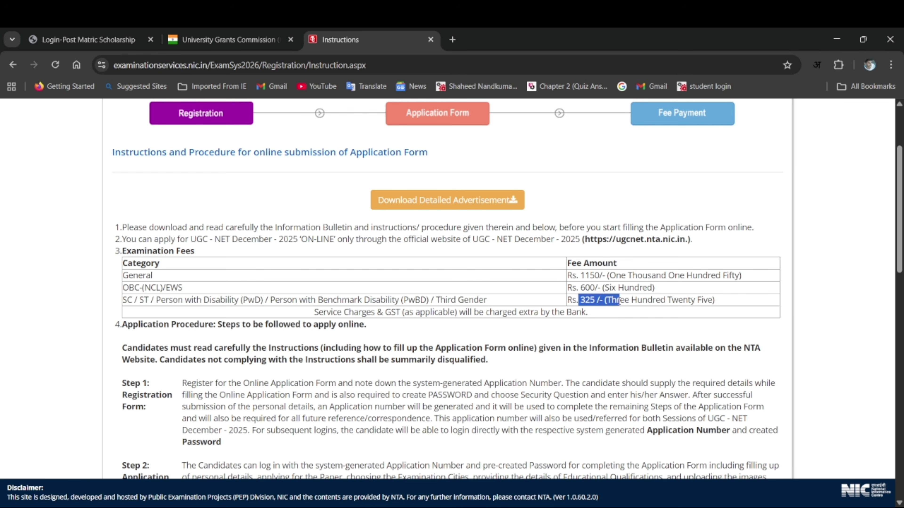
pyautogui.click(619, 302)
pyautogui.scroll(-3, 371, 338)
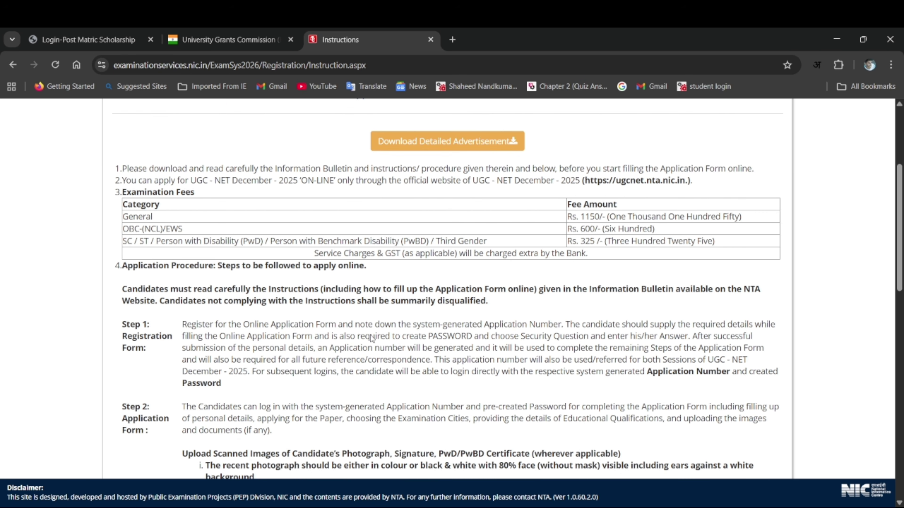
pyautogui.scroll(-5, 371, 338)
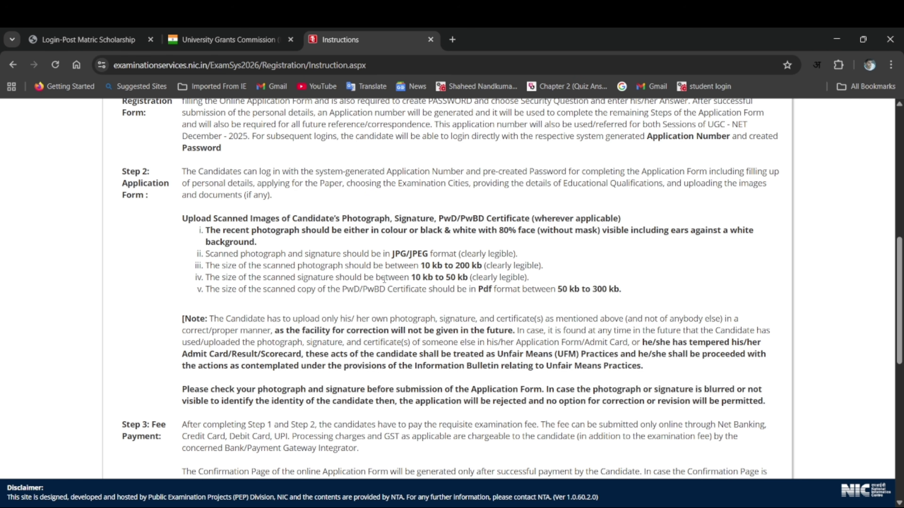
# Note the photo and signature size limits, accept the instructions declaration, and proceed to the form.
pyautogui.moveTo(420, 267); pyautogui.dragTo(484, 289)
pyautogui.scroll(-3, 354, 302)
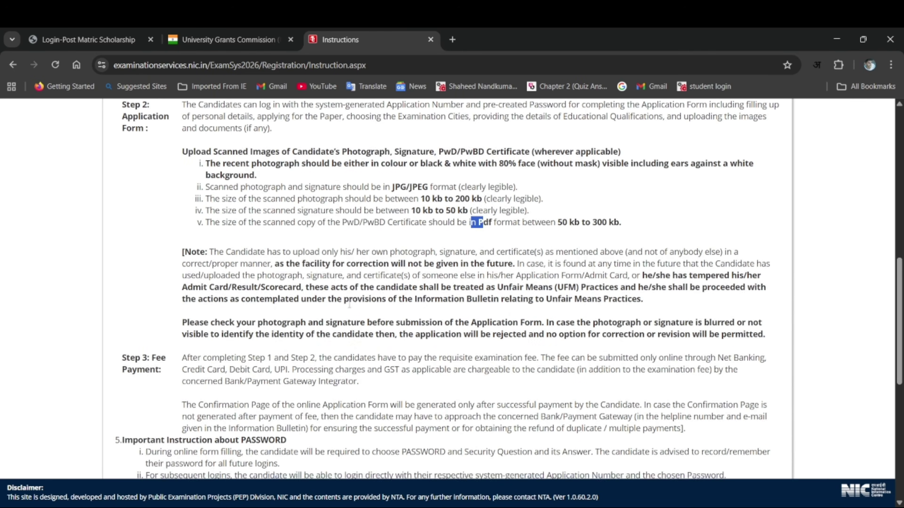
pyautogui.scroll(-7, 336, 326)
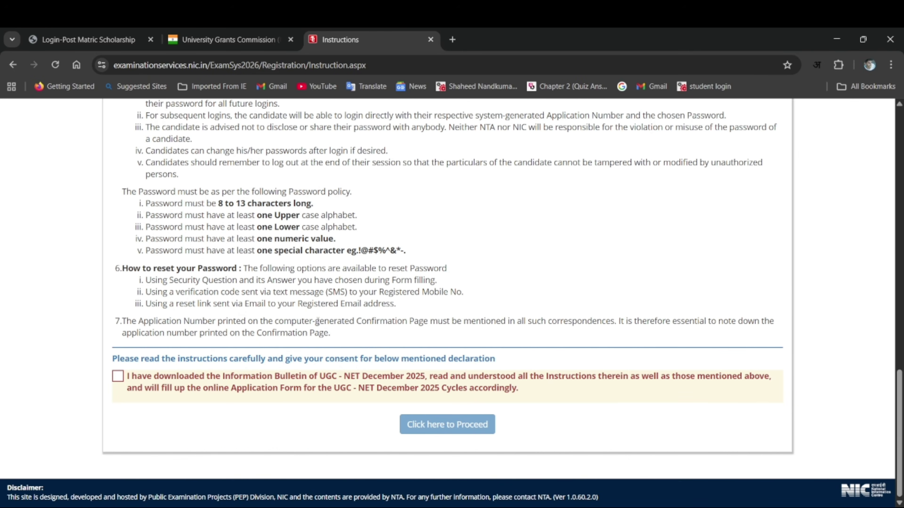
pyautogui.click(117, 376)
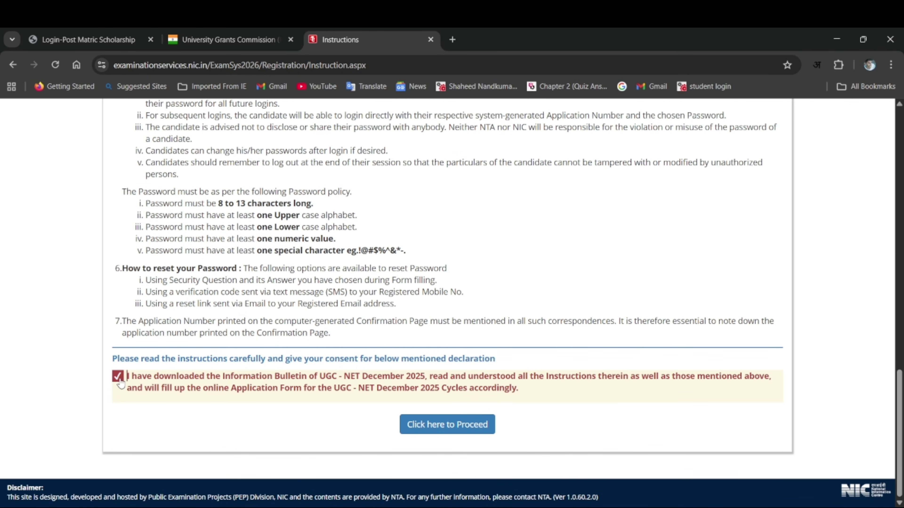
pyautogui.click(438, 427)
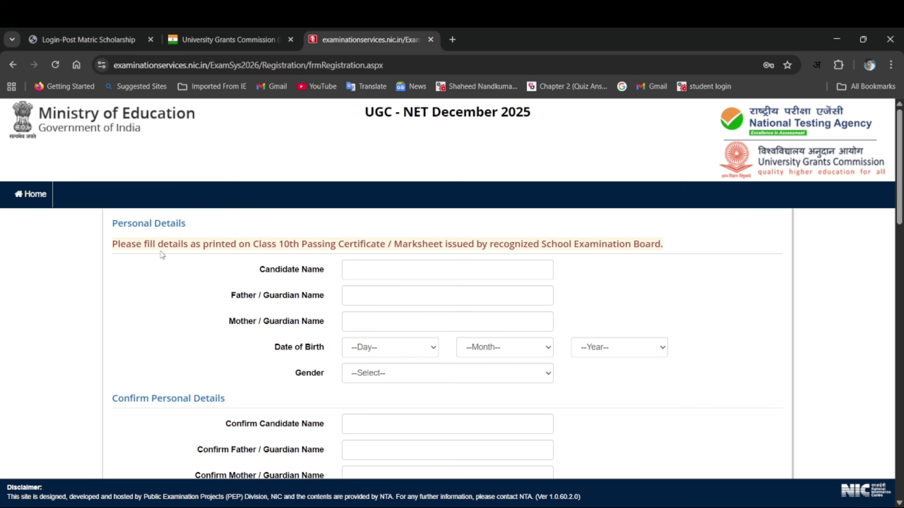
# Note that details must match the Class 10th certificate, then enter the candidate's name.
pyautogui.moveTo(112, 245); pyautogui.dragTo(344, 243)
pyautogui.click(259, 245)
pyautogui.moveTo(254, 245); pyautogui.dragTo(708, 250)
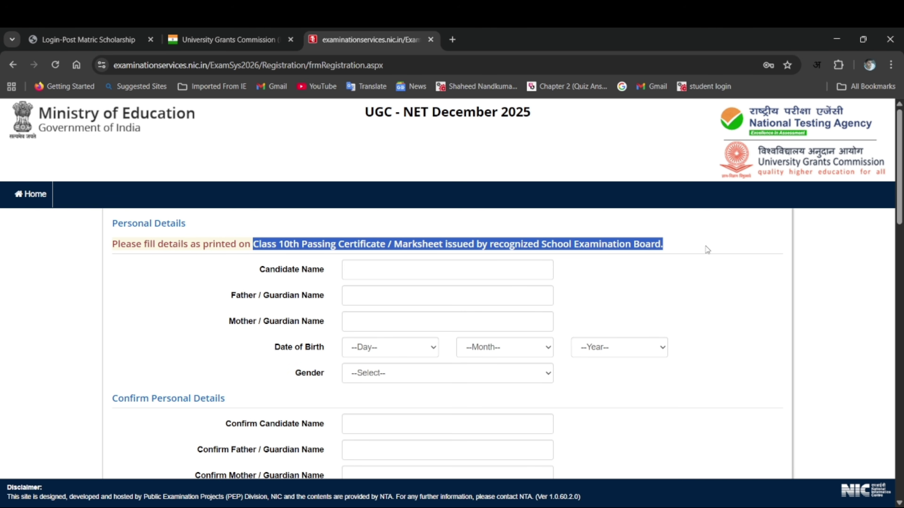
pyautogui.scroll(-3, 493, 264)
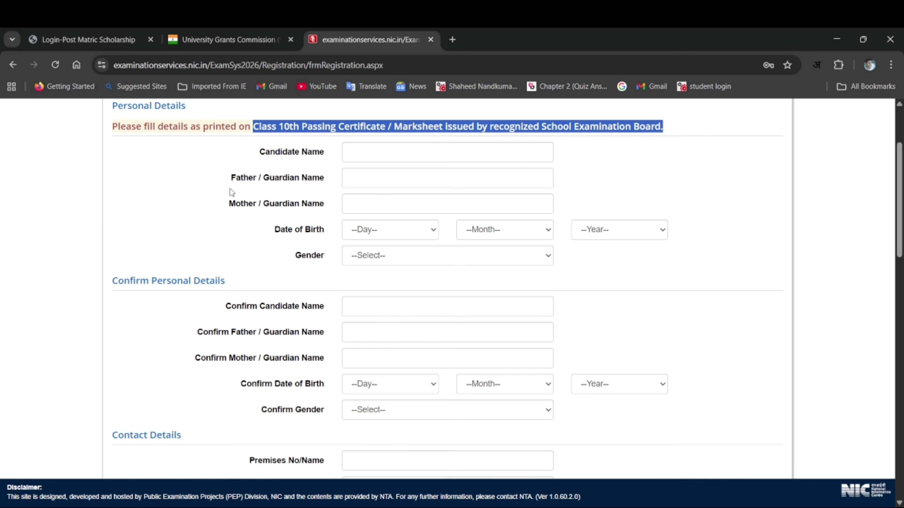
pyautogui.click(253, 188)
pyautogui.click(511, 151)
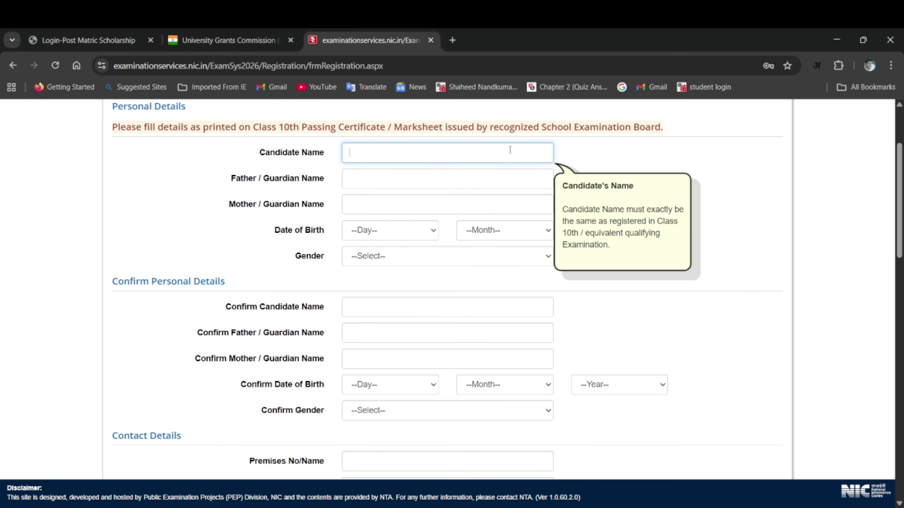
pyautogui.write('CHANDRAHAS')
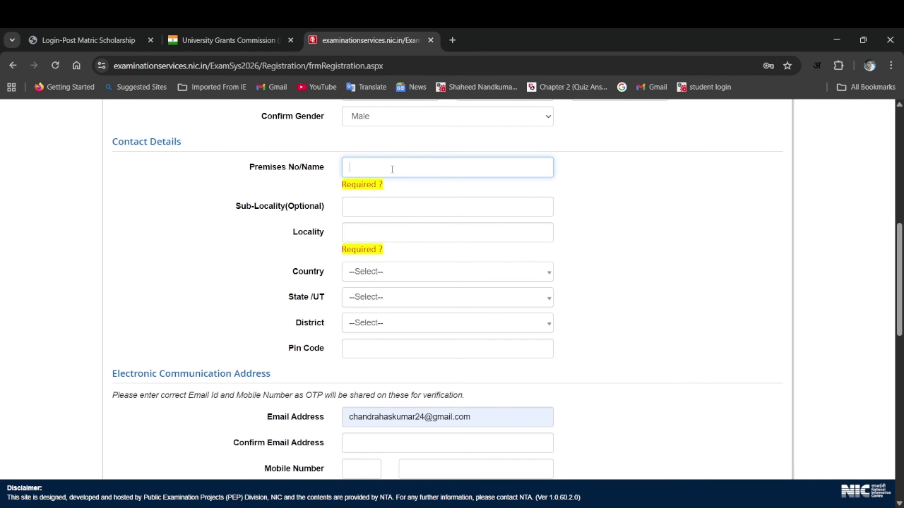
# Enter the premises and locality of the address and set the country to India.
pyautogui.click(394, 227)
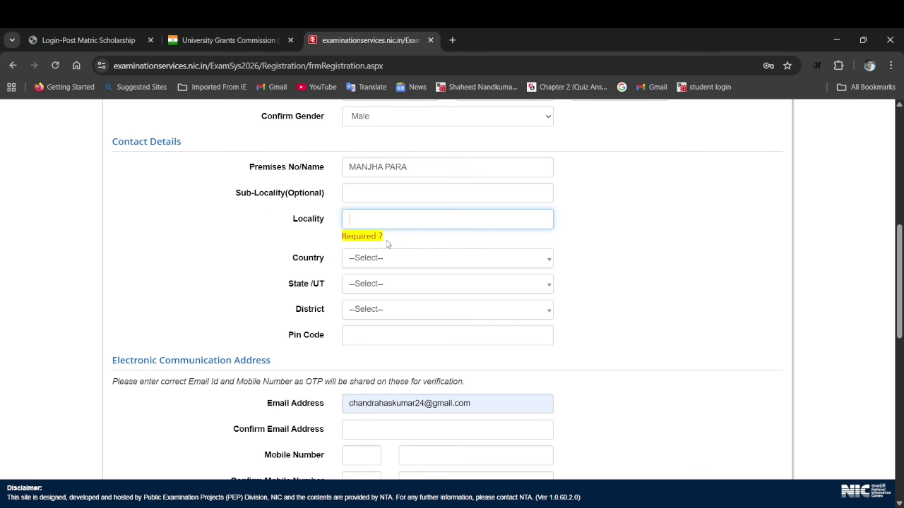
pyautogui.press('Tab')
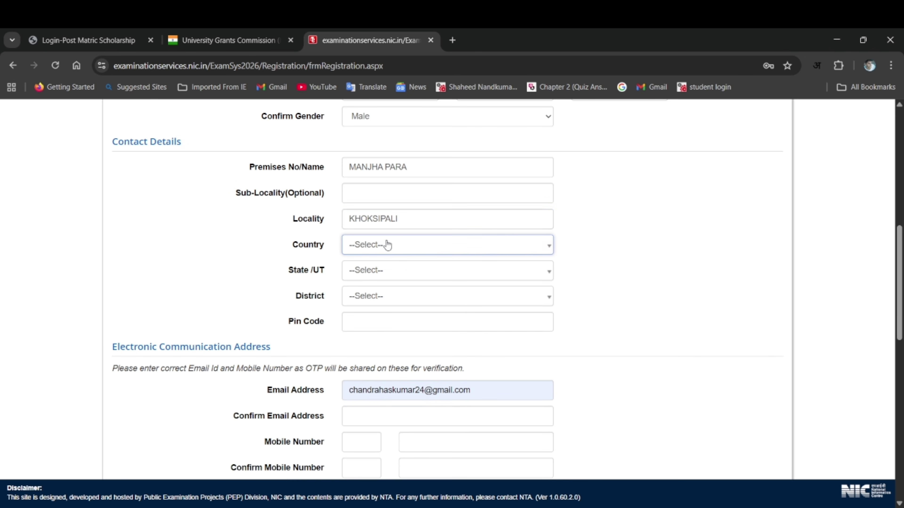
pyautogui.click(388, 245)
pyautogui.write('CHH')
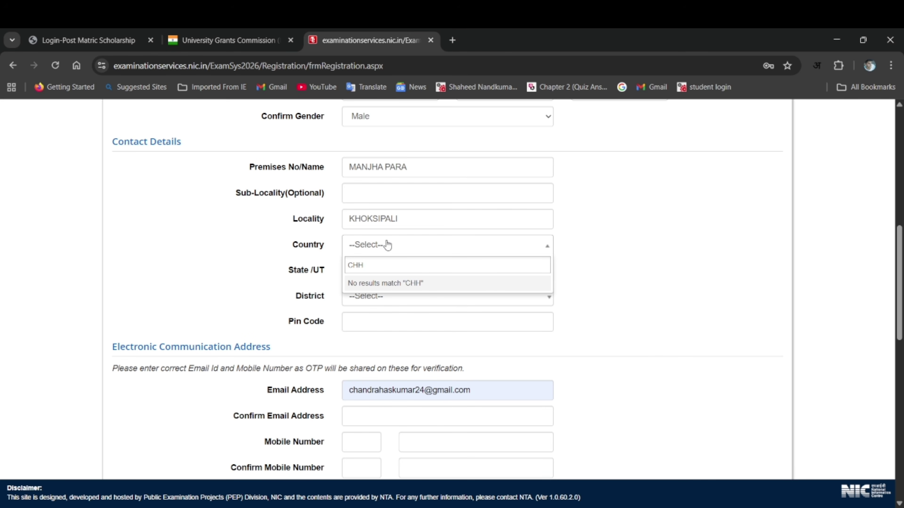
pyautogui.press('BackSpace')
pyautogui.press('BackSpace')
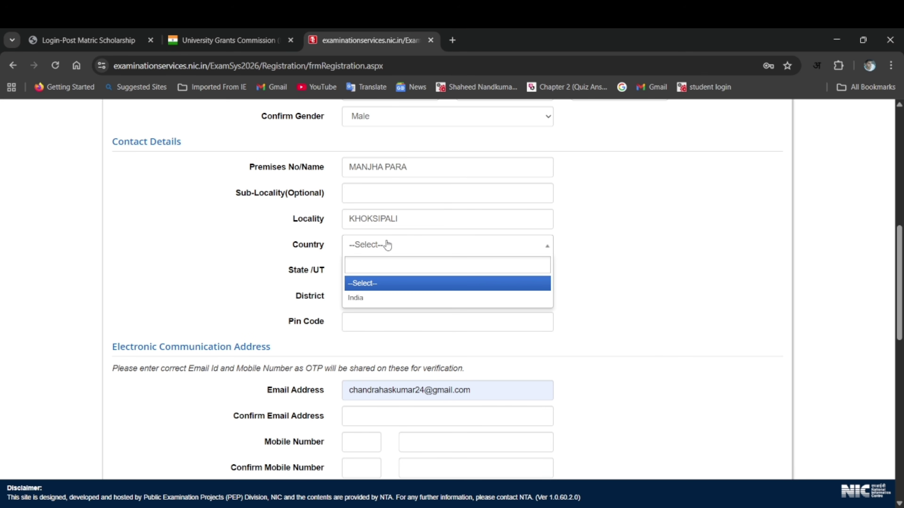
pyautogui.write('INDI')
pyautogui.press('Return')
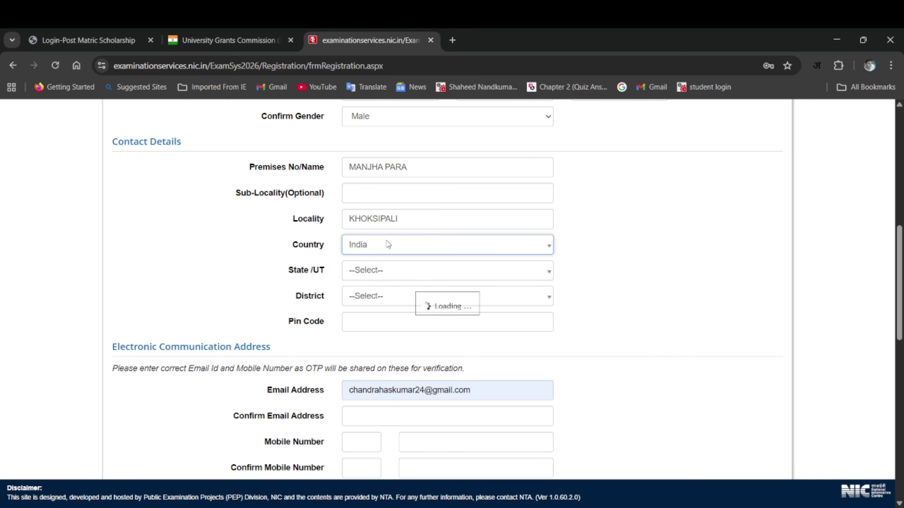
# Choose the state and district from the filtered lists and enter the pin code.
pyautogui.click(410, 280)
pyautogui.write('CHH')
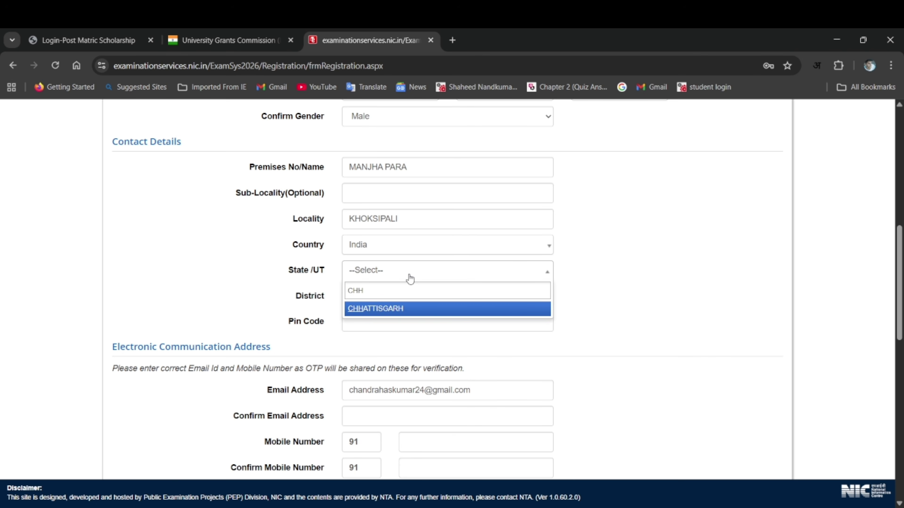
pyautogui.press('Return')
pyautogui.click(388, 302)
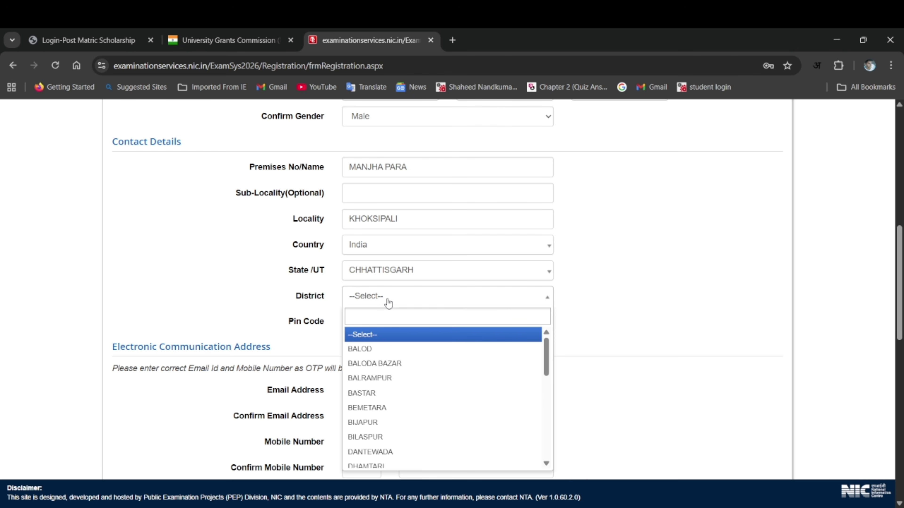
pyautogui.write('SA')
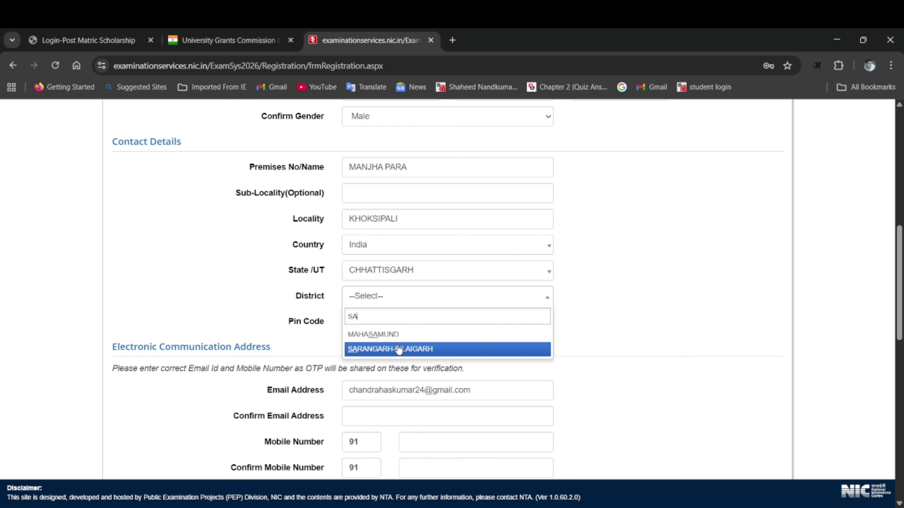
pyautogui.click(396, 347)
pyautogui.click(391, 315)
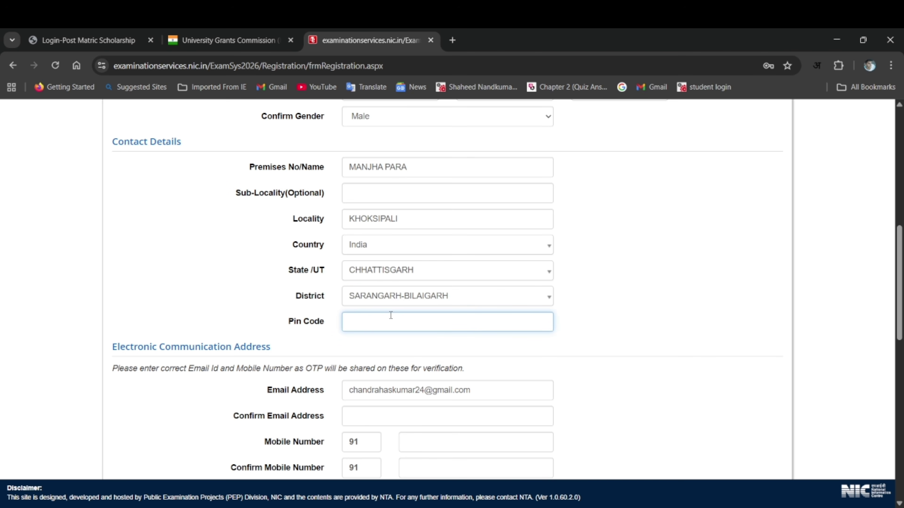
pyautogui.write('496445')
pyautogui.click(633, 257)
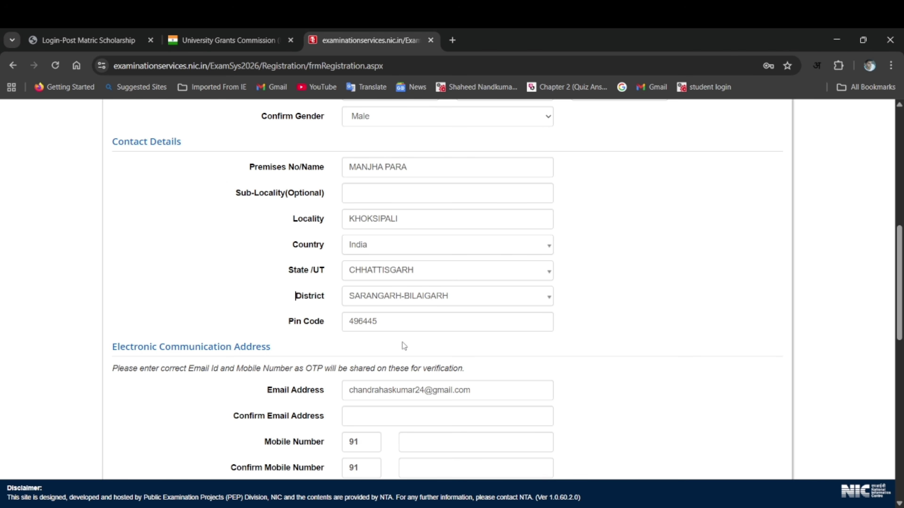
# Fill in the e-mail confirmation field on the registration form.
pyautogui.scroll(-2, 402, 343)
pyautogui.scroll(-7, 402, 343)
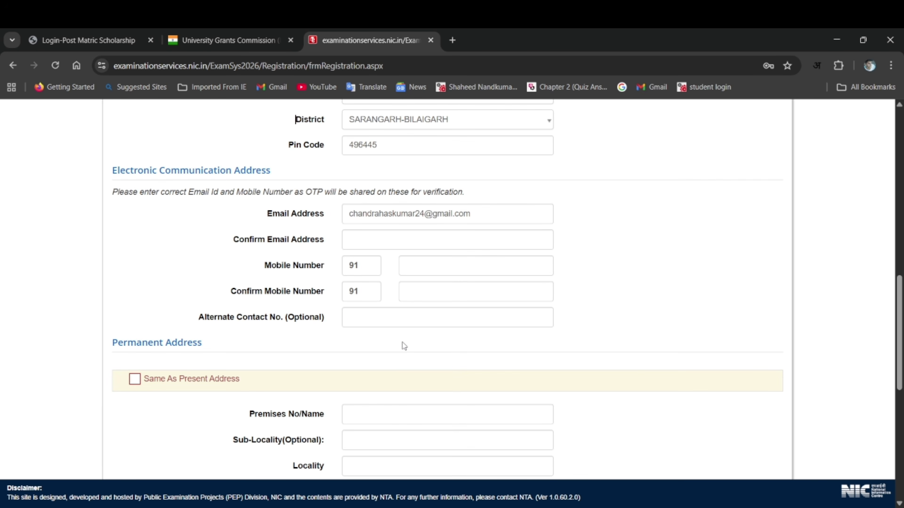
pyautogui.scroll(2, 402, 341)
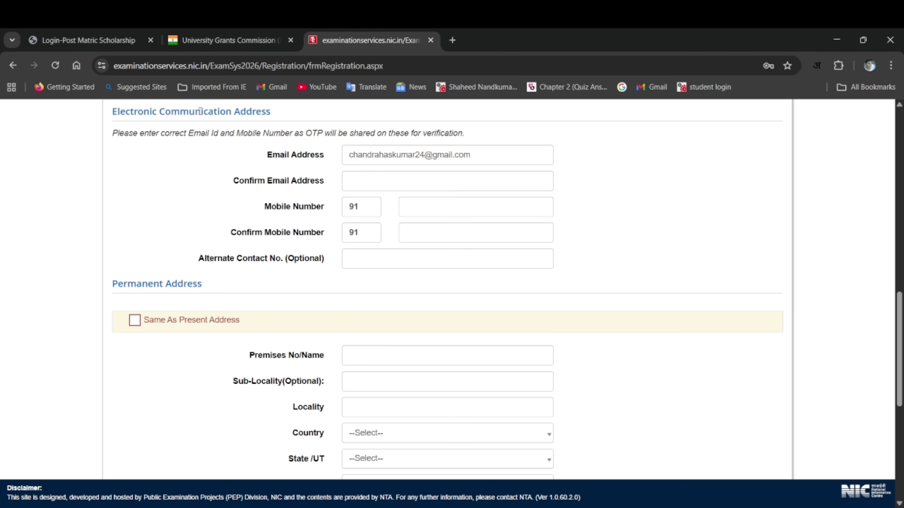
pyautogui.click(395, 182)
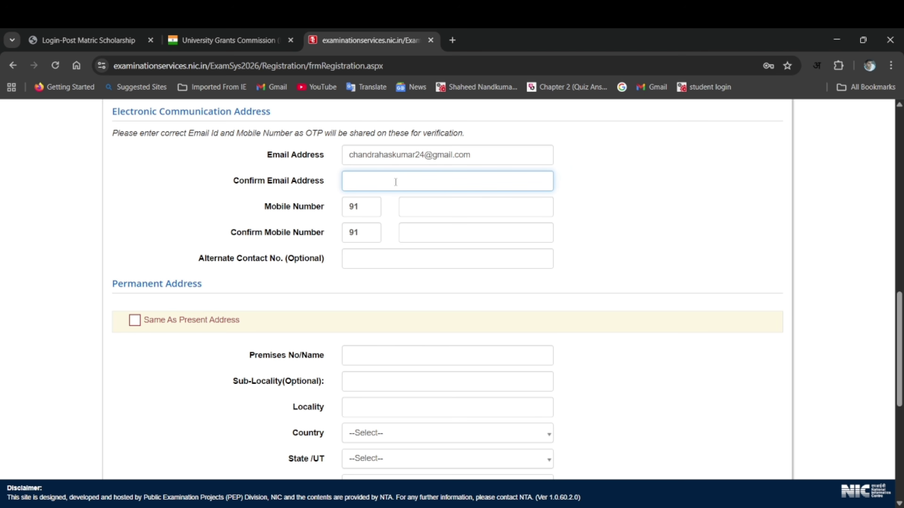
pyautogui.write('ch')
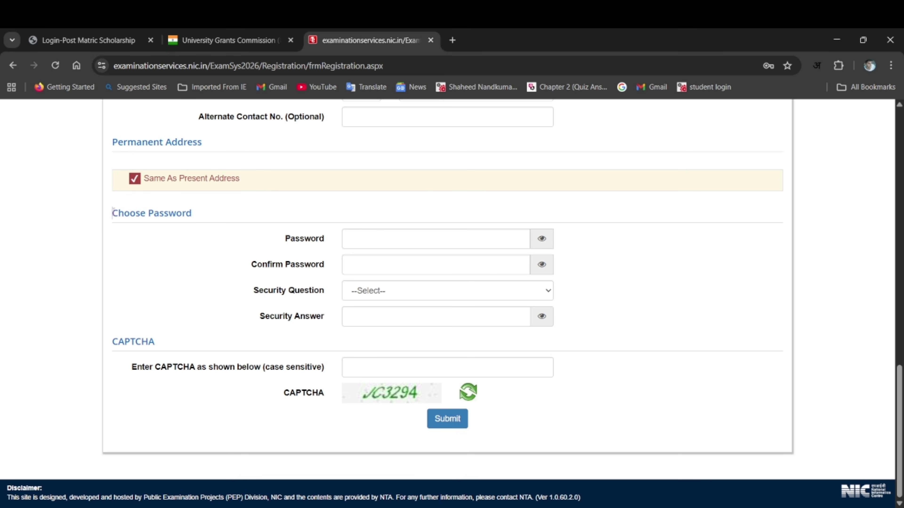
pyautogui.moveTo(110, 212); pyautogui.dragTo(219, 226)
pyautogui.click(318, 216)
# Enter the account password and security details, then submit the form to its Review Page.
pyautogui.click(375, 238)
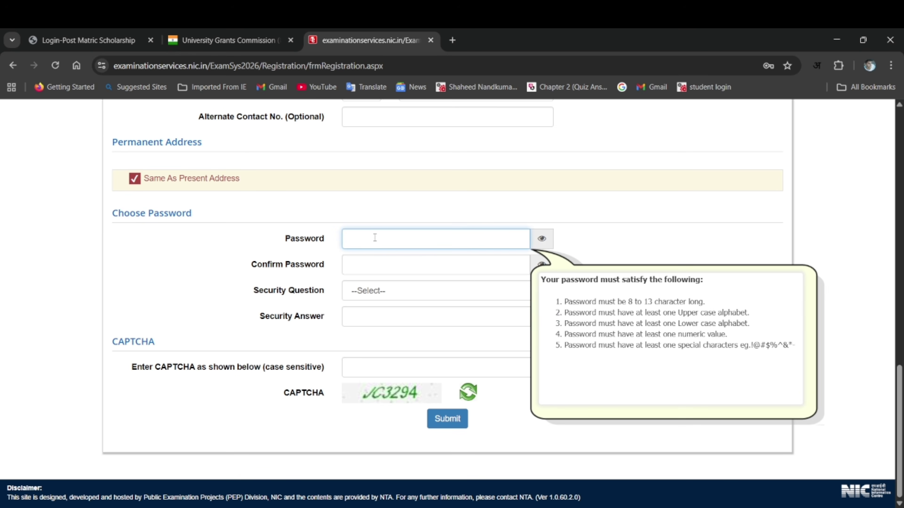
pyautogui.click(556, 196)
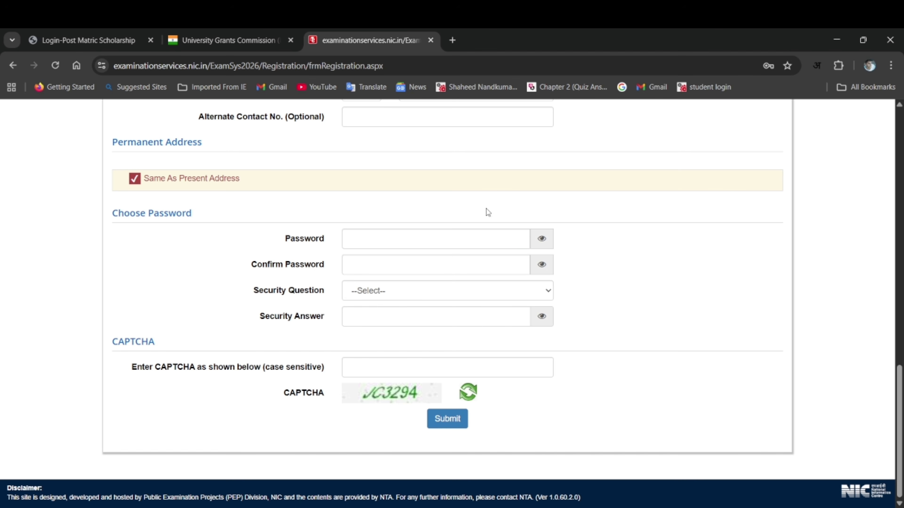
pyautogui.click(433, 230)
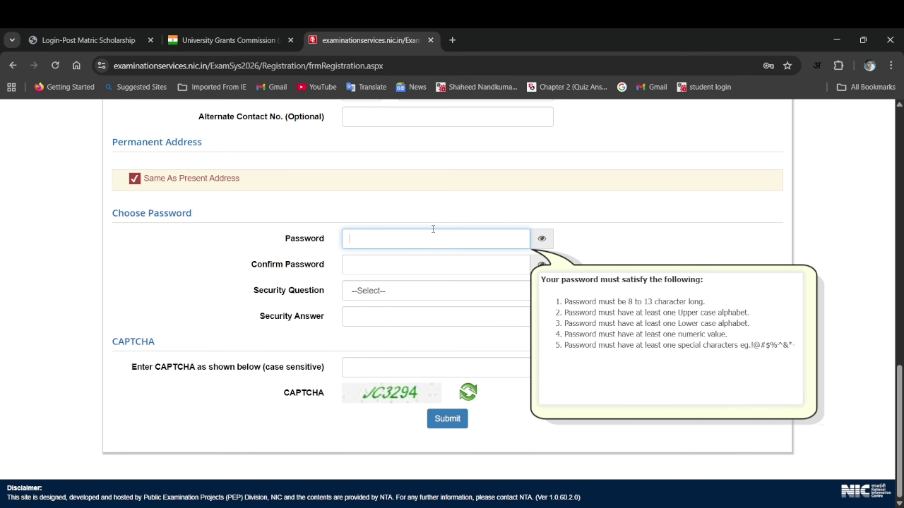
pyautogui.click(429, 216)
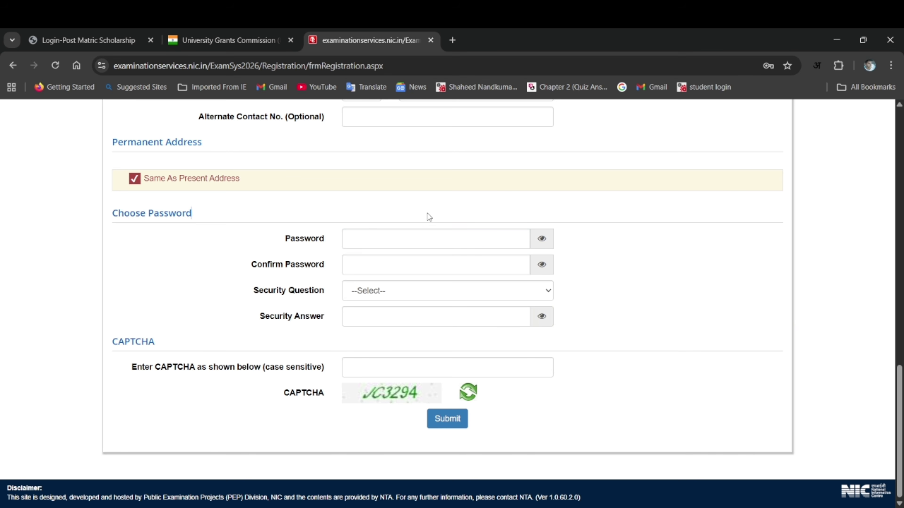
pyautogui.click(424, 242)
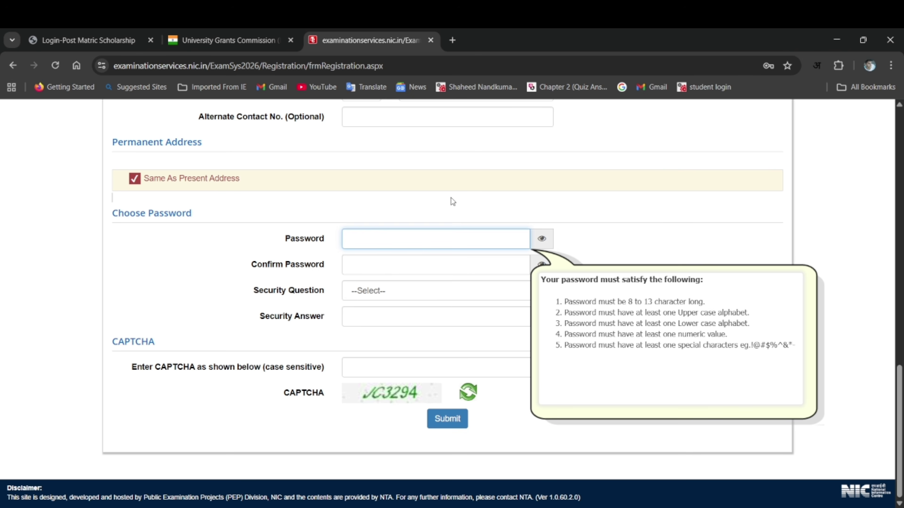
pyautogui.click(447, 418)
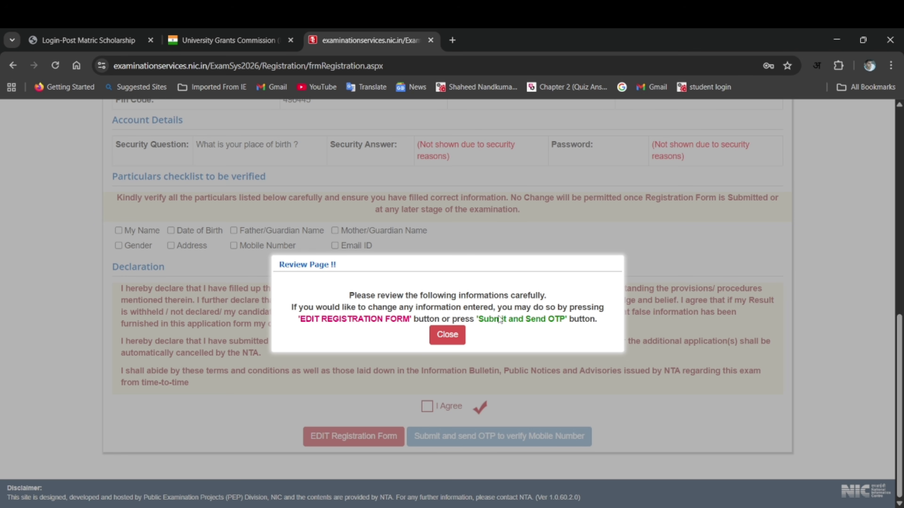
# Verify name, birth date, parents, gender, address, mobile and e-mail, and accept the declaration.
pyautogui.click(447, 335)
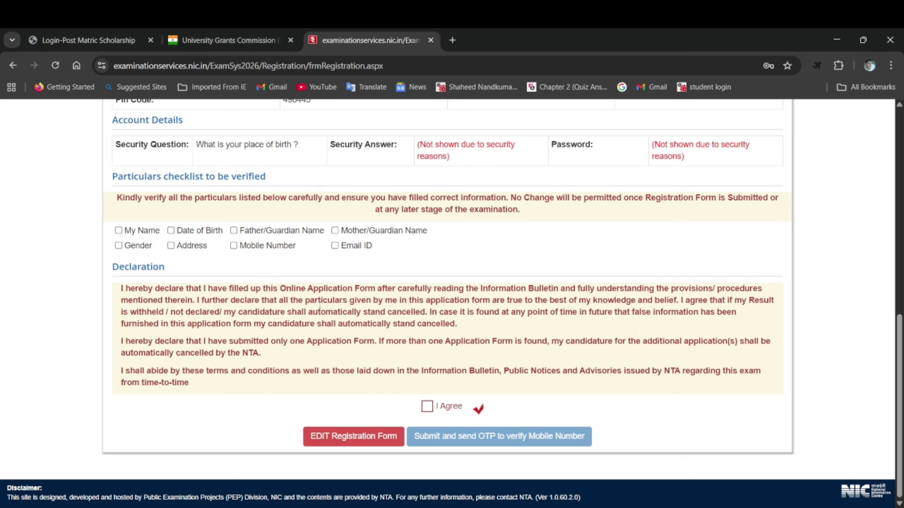
pyautogui.click(127, 231)
pyautogui.click(170, 231)
pyautogui.click(233, 231)
pyautogui.click(345, 236)
pyautogui.click(118, 245)
pyautogui.click(171, 246)
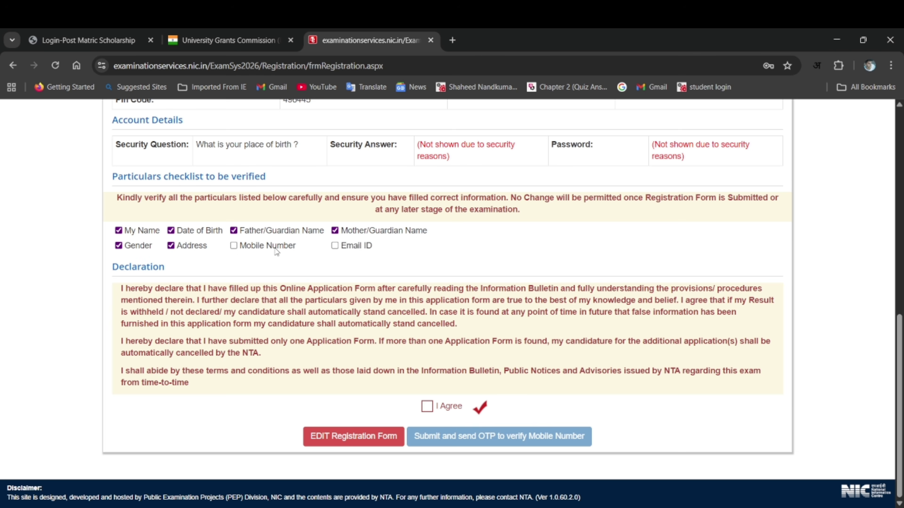
pyautogui.click(233, 246)
pyautogui.click(335, 246)
pyautogui.click(426, 406)
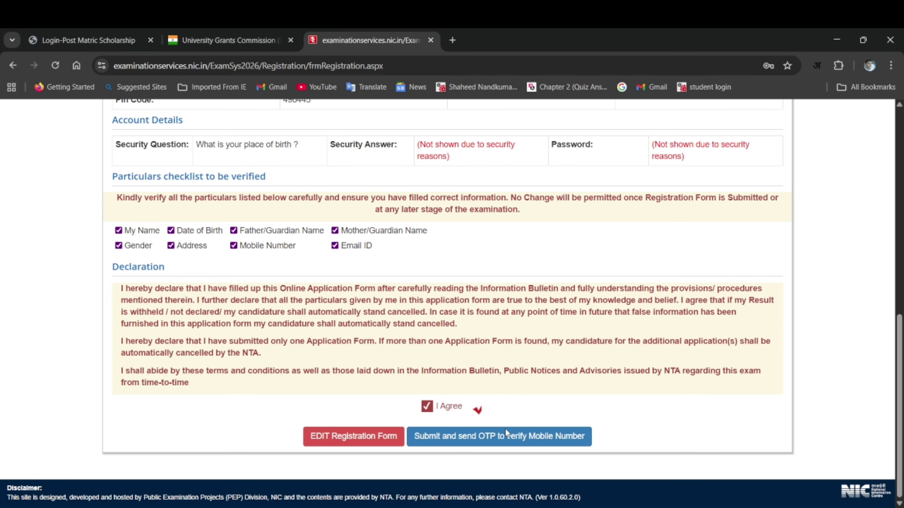
# Submit the form, confirm sending the mobile OTP, and enter the OTP to complete registration.
pyautogui.click(503, 437)
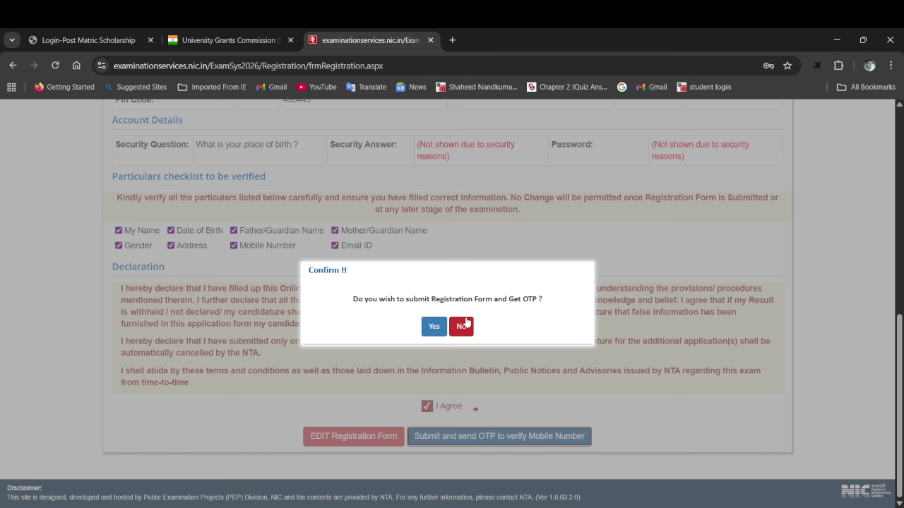
pyautogui.click(434, 326)
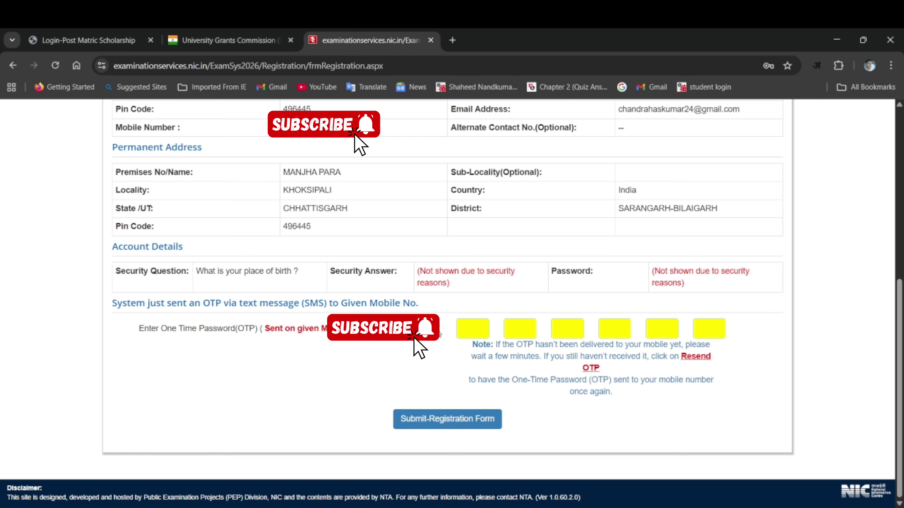
pyautogui.click(481, 332)
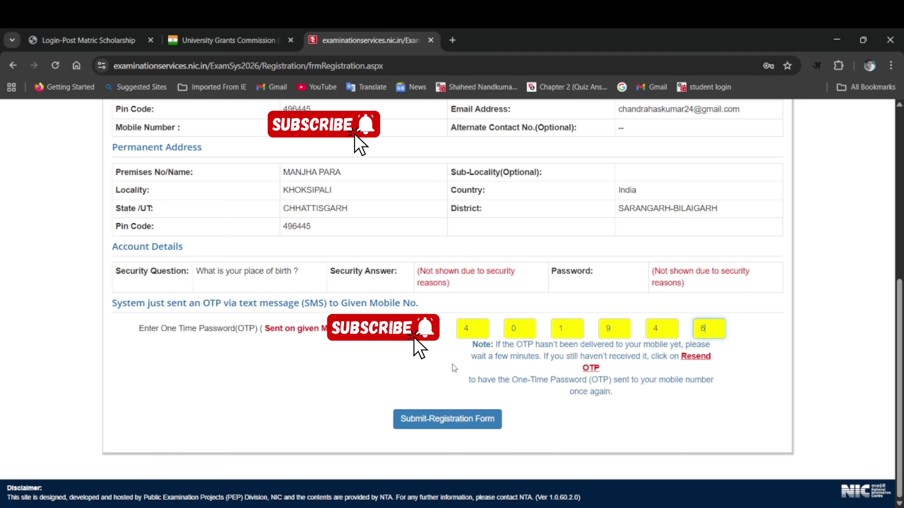
pyautogui.click(448, 422)
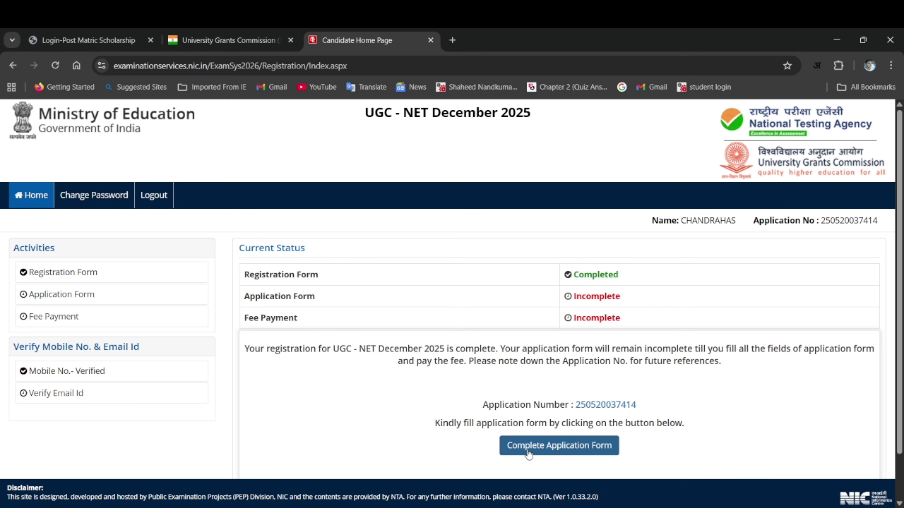
# Go to Complete Application Form and review the nine-step Application Status table.
pyautogui.click(562, 446)
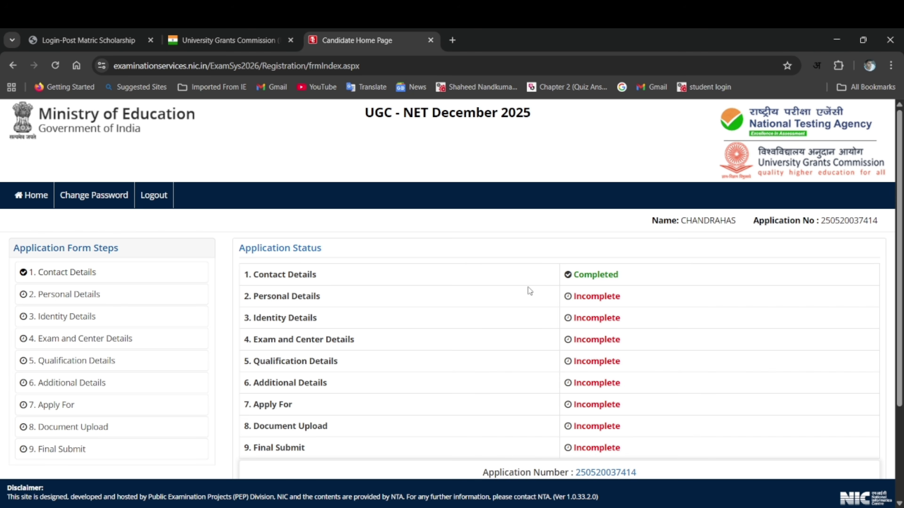
pyautogui.scroll(-2, 291, 238)
pyautogui.scroll(-2, 479, 343)
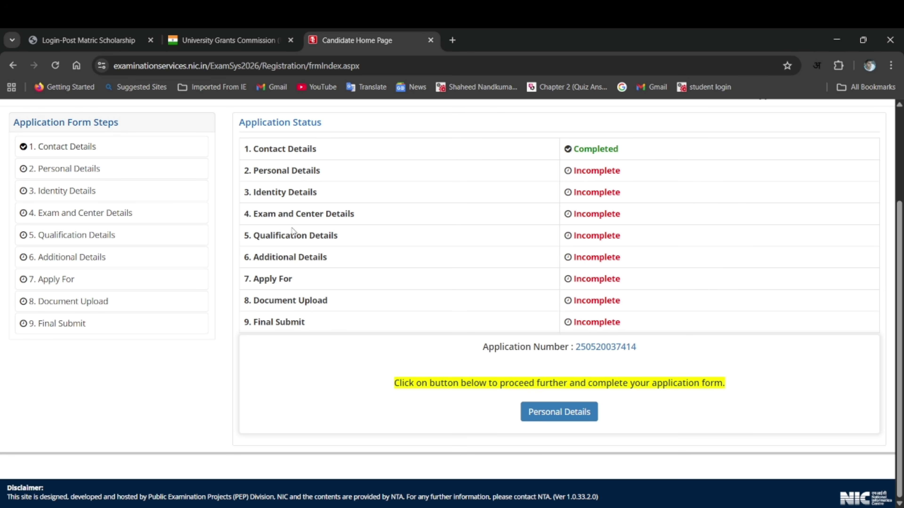
pyautogui.scroll(2, 71, 221)
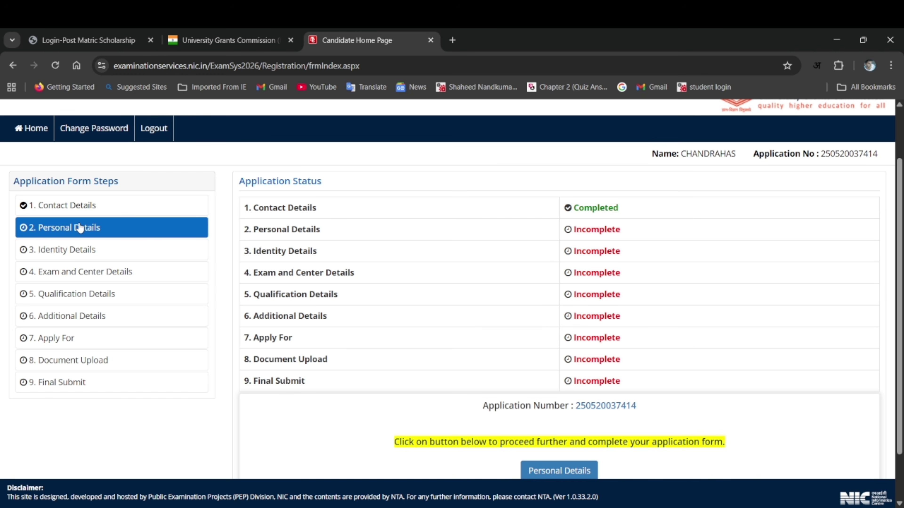
# Open Personal Details and set nationality Indian and category OBC- NCL (Central List).
pyautogui.click(80, 228)
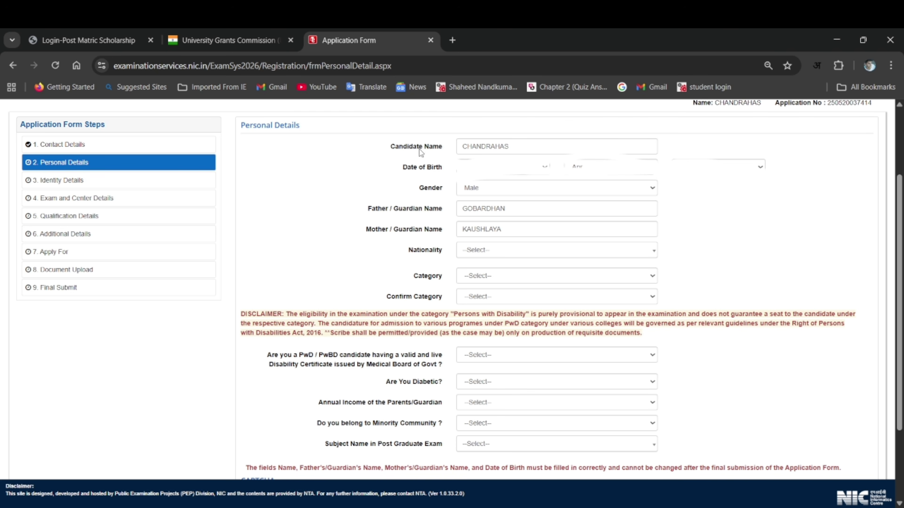
pyautogui.doubleClick(418, 189)
pyautogui.click(356, 206)
pyautogui.click(507, 251)
pyautogui.click(498, 293)
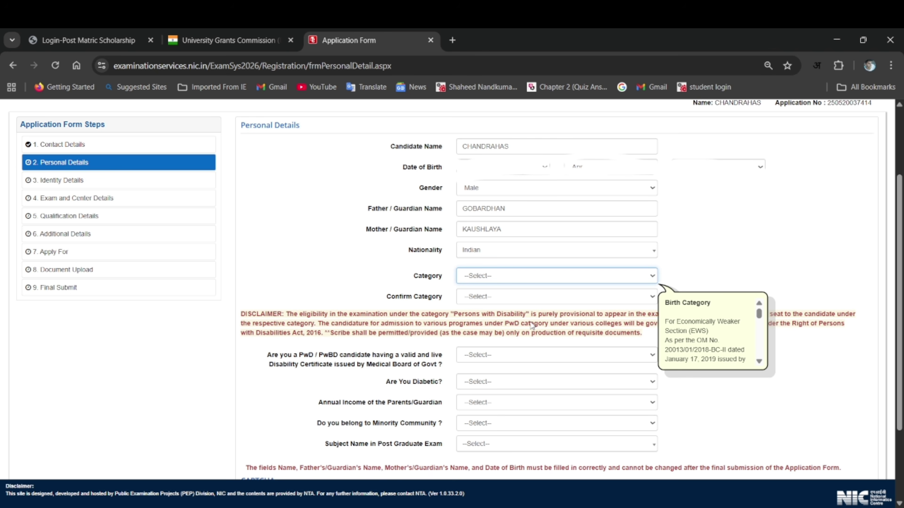
pyautogui.press('o')
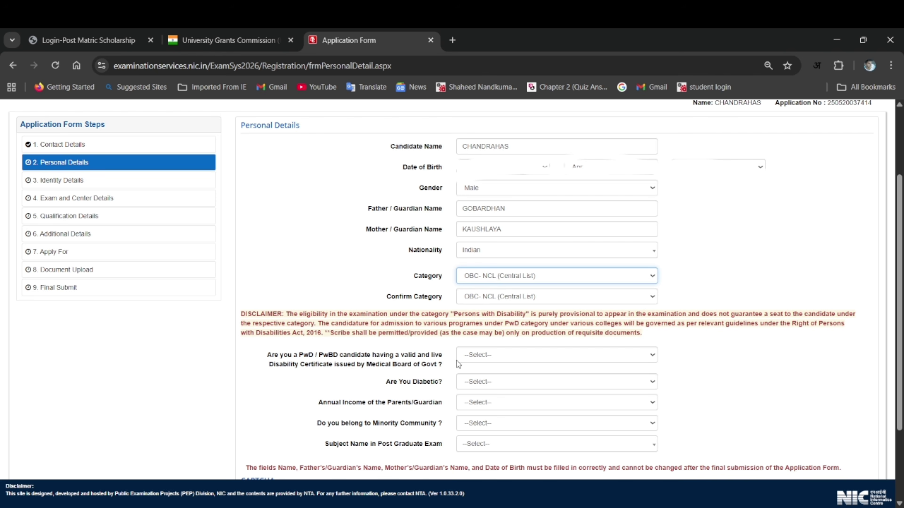
pyautogui.click(497, 357)
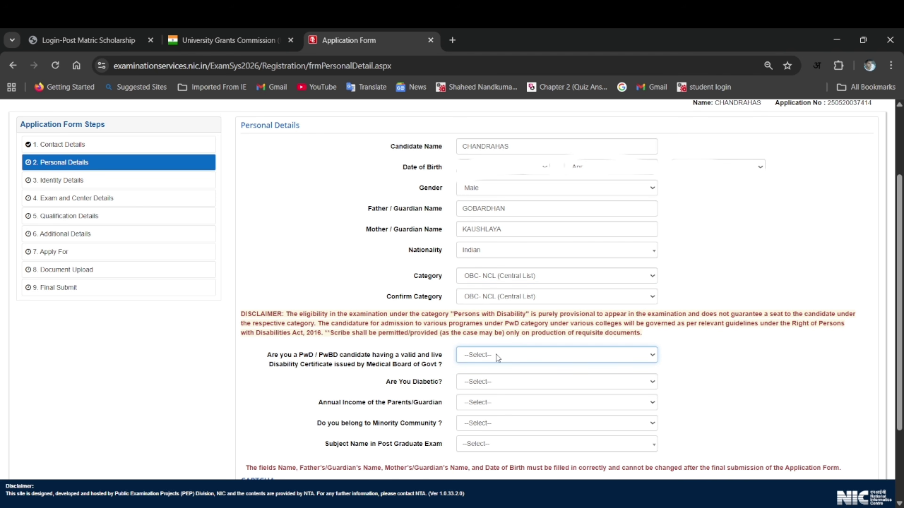
# Answer No for disability and diabetic, income UPTO 100000, and minority community Yes.
pyautogui.click(489, 384)
pyautogui.click(495, 381)
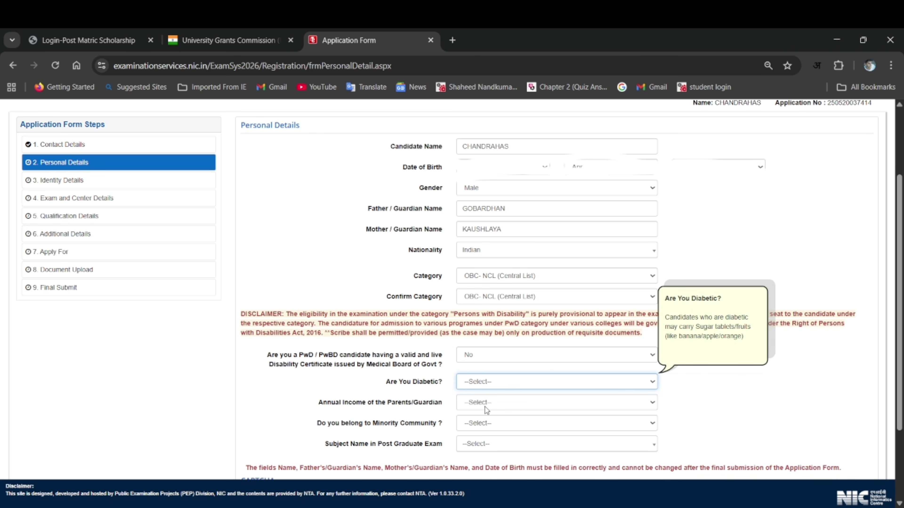
pyautogui.click(482, 427)
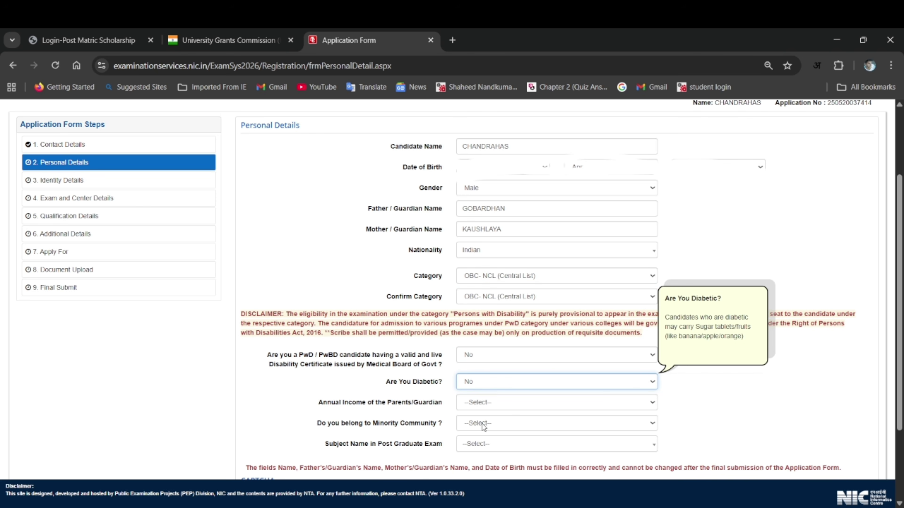
pyautogui.click(504, 405)
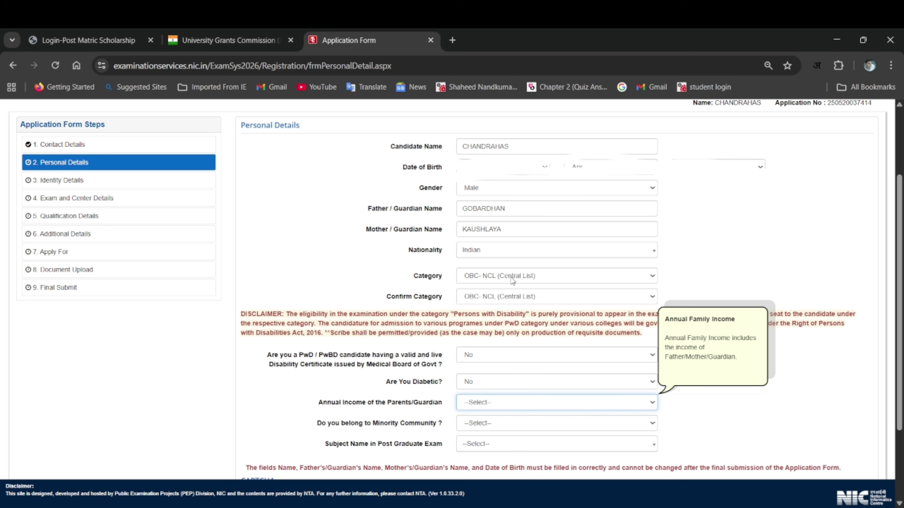
pyautogui.press('Down')
pyautogui.click(511, 409)
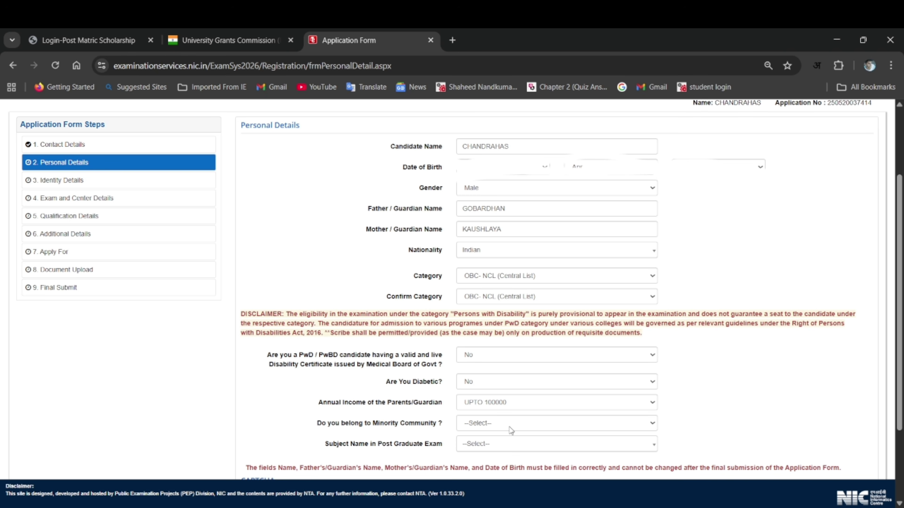
pyautogui.click(493, 427)
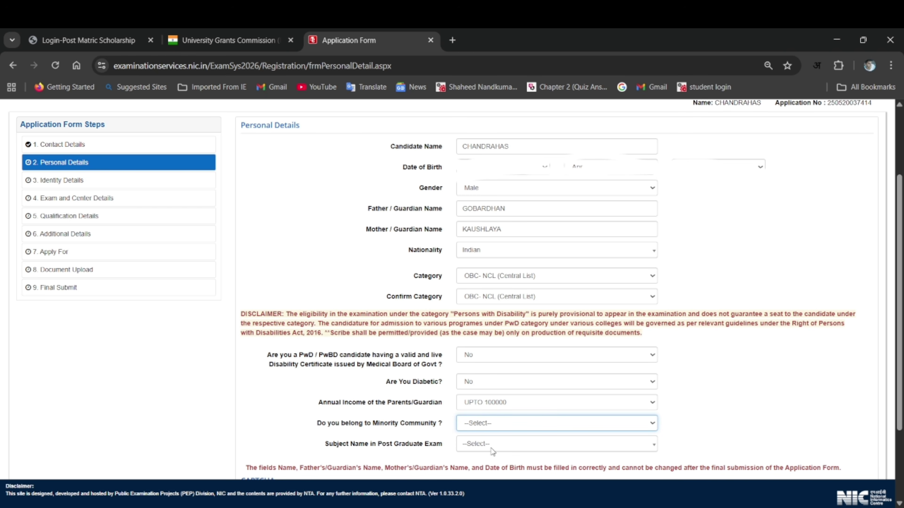
pyautogui.click(488, 467)
pyautogui.scroll(-1, 498, 391)
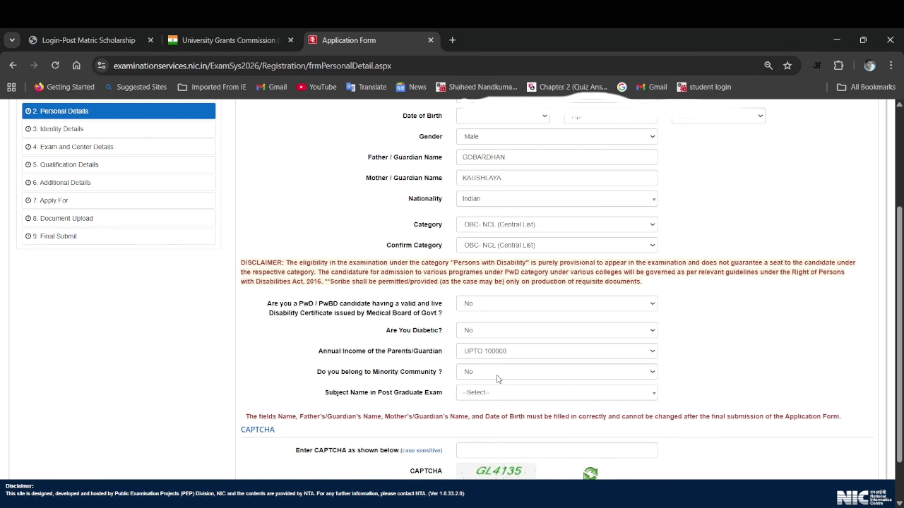
pyautogui.press('Up')
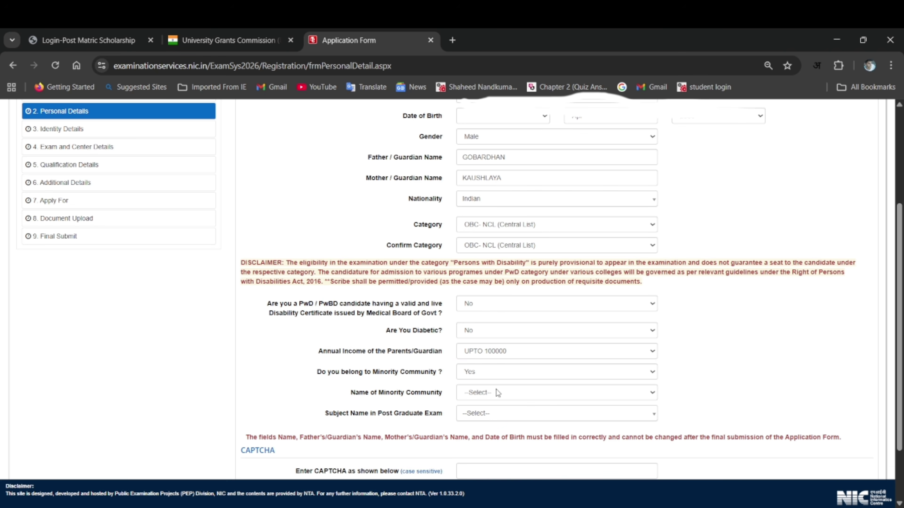
pyautogui.click(494, 391)
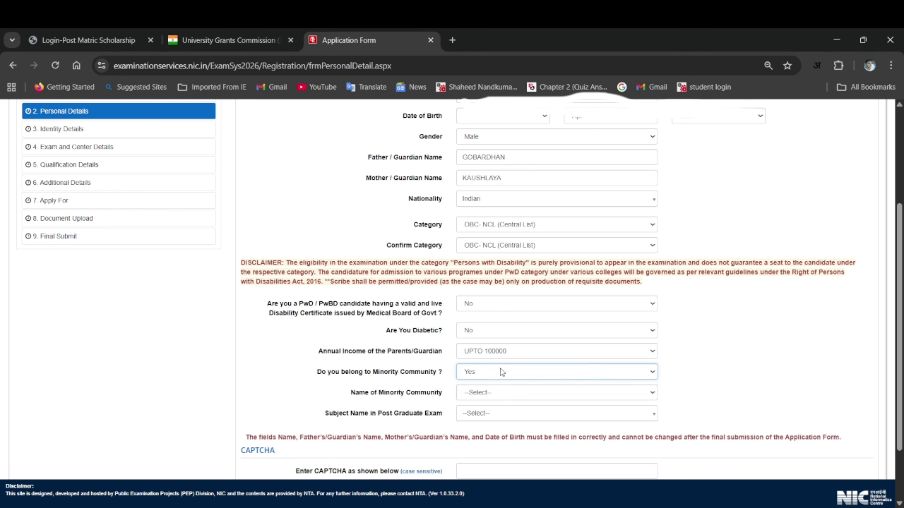
# Set minority community back to No and choose Computer Science and Applications as PG subject.
pyautogui.press('Down')
pyautogui.click(492, 394)
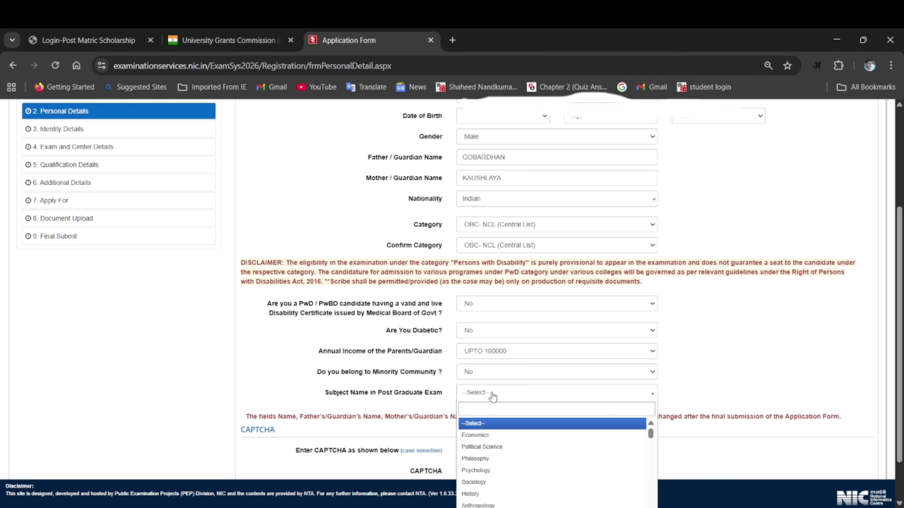
pyautogui.scroll(-10, 516, 456)
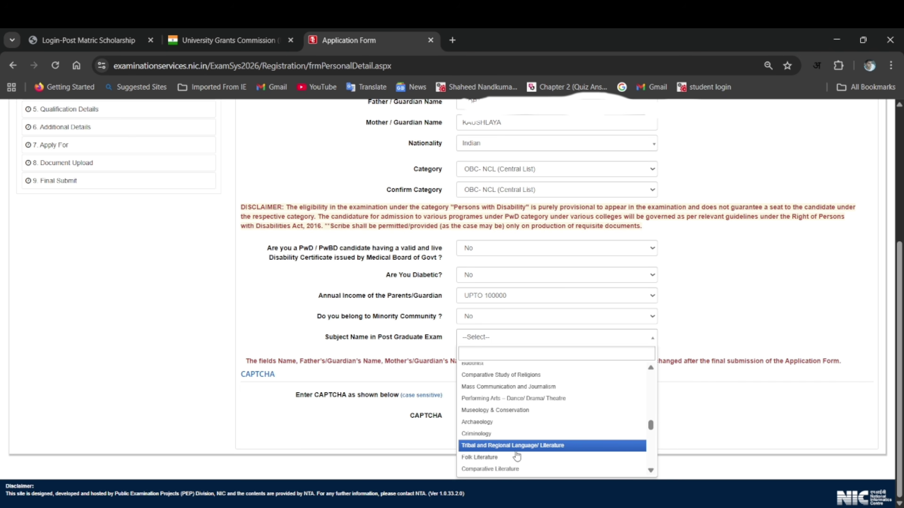
pyautogui.write('COM')
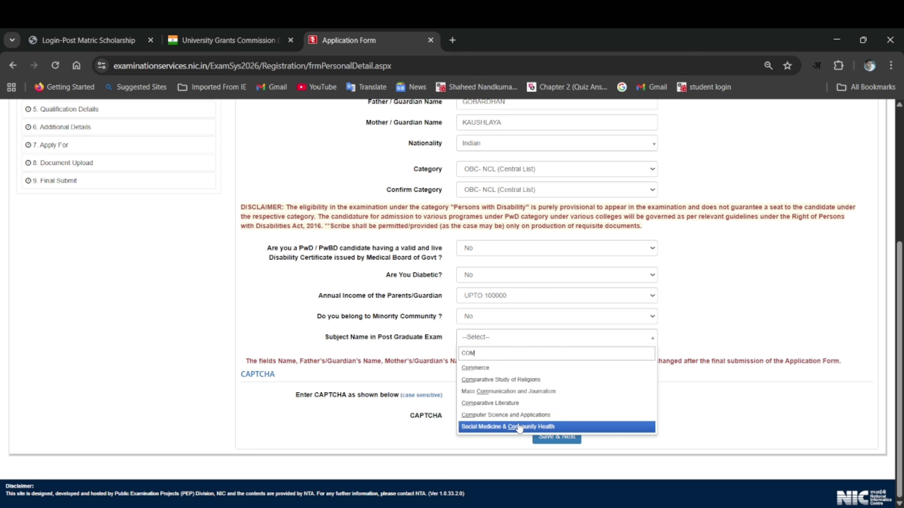
pyautogui.click(526, 417)
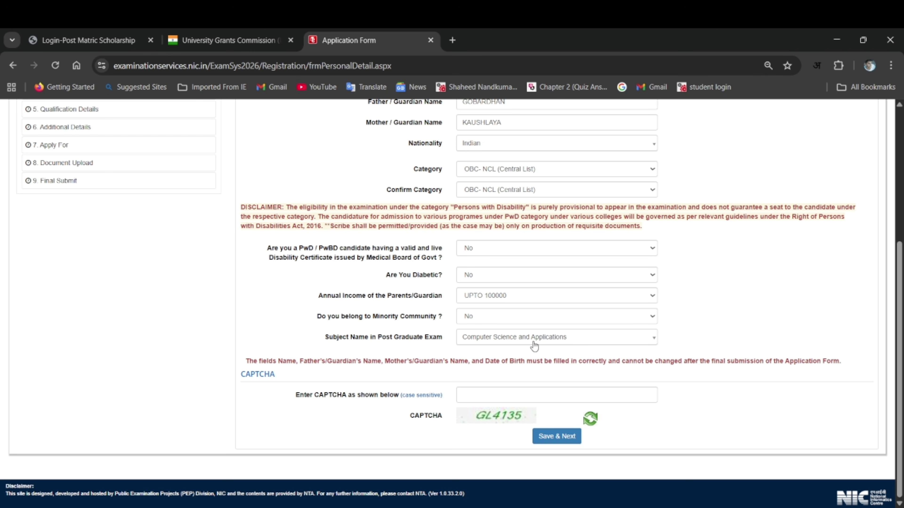
# Enter the CAPTCHA, then Save & Next and confirm the Personal Details section.
pyautogui.click(515, 394)
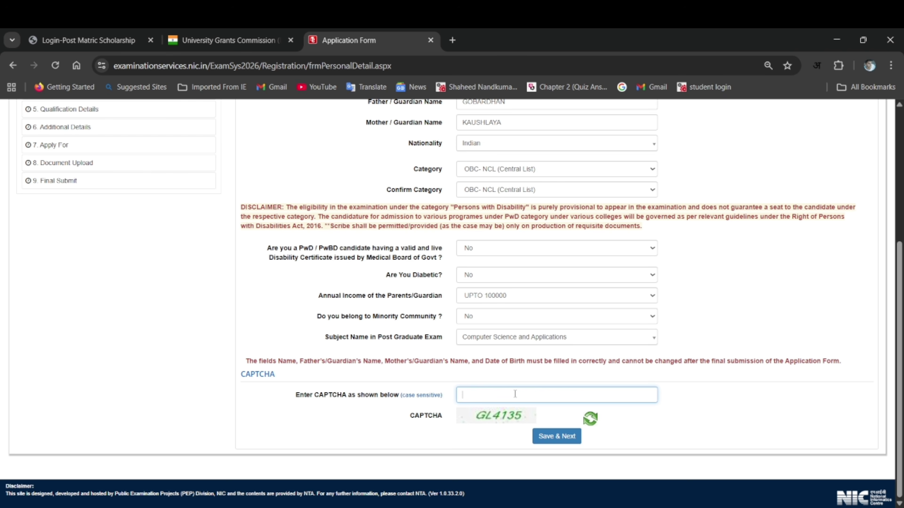
pyautogui.write('GL4135')
pyautogui.click(557, 436)
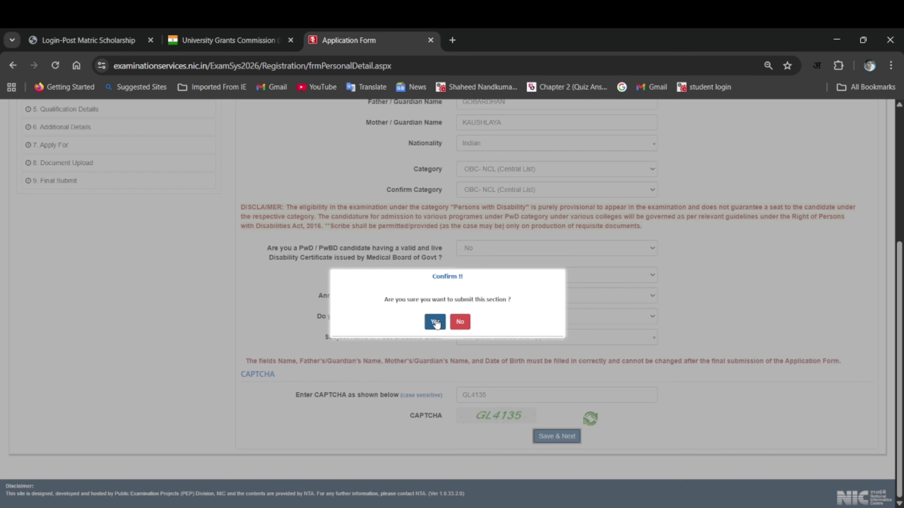
pyautogui.click(435, 322)
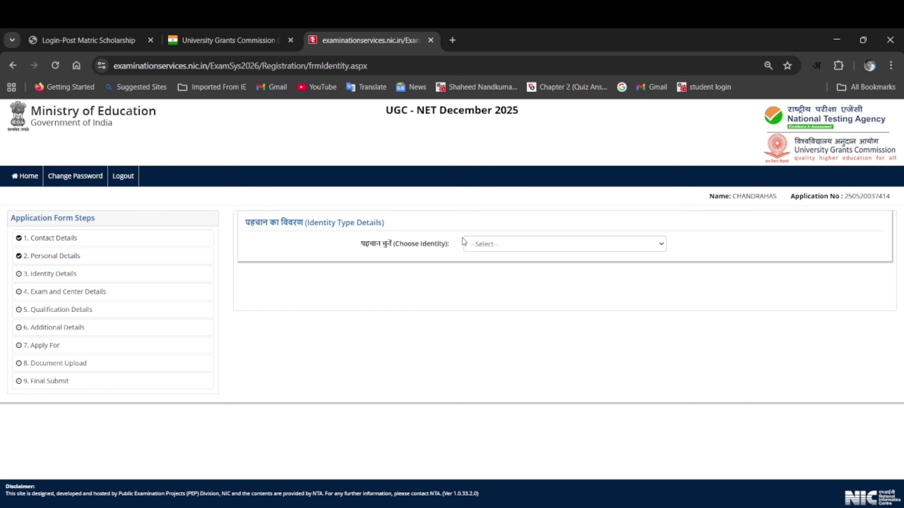
# Choose Aadhaar as the identity type and consent to sharing it for verification.
pyautogui.click(511, 245)
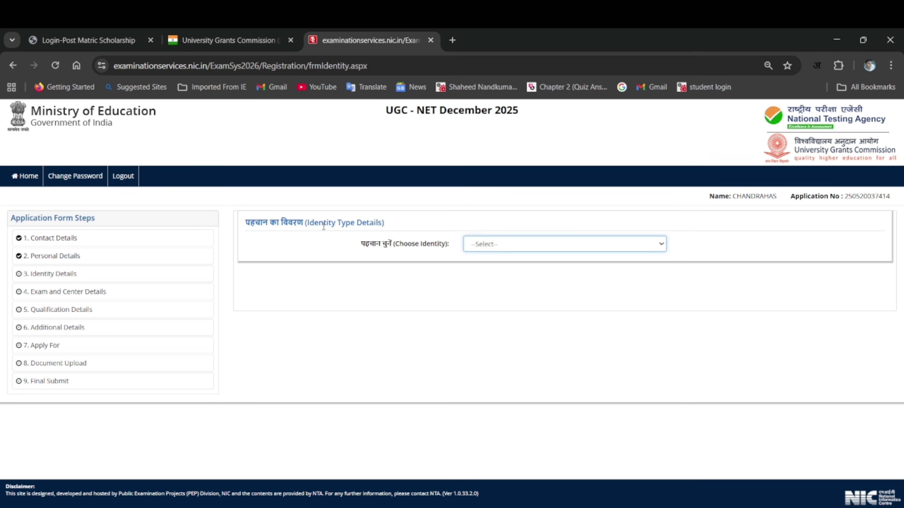
pyautogui.click(500, 251)
pyautogui.click(499, 275)
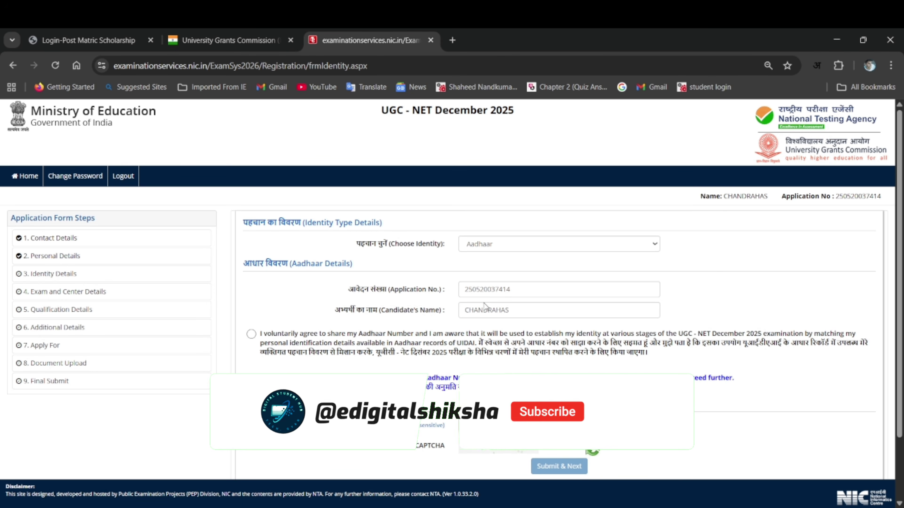
pyautogui.click(251, 335)
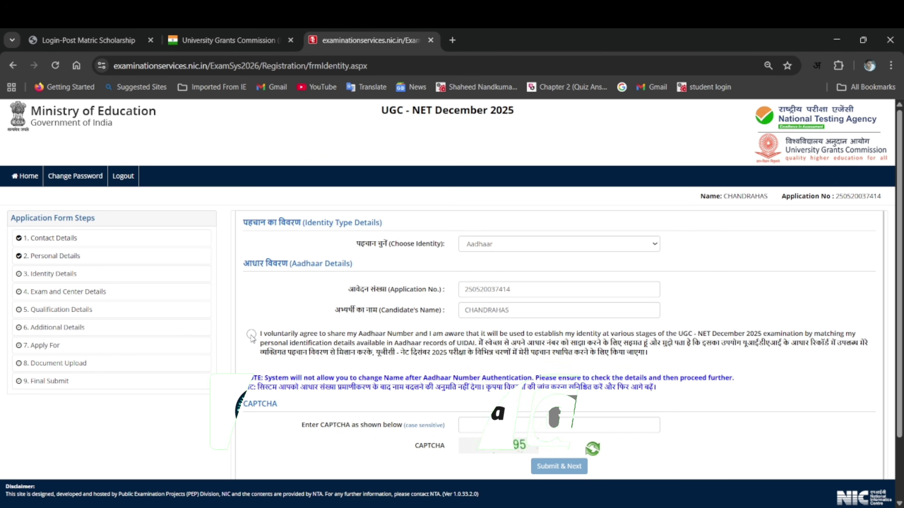
pyautogui.scroll(-2, 486, 363)
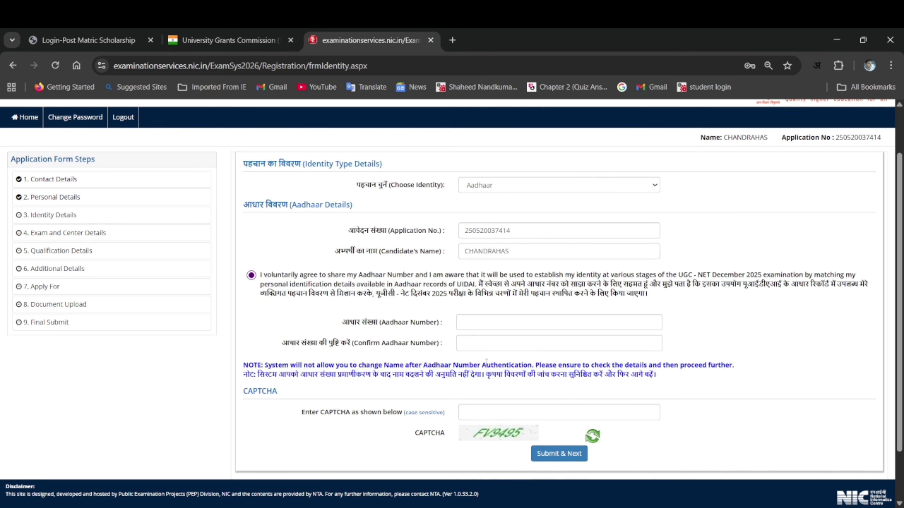
# Enter the Aadhaar number in both fields and type the CAPTCHA.
pyautogui.click(494, 320)
pyautogui.write('••')
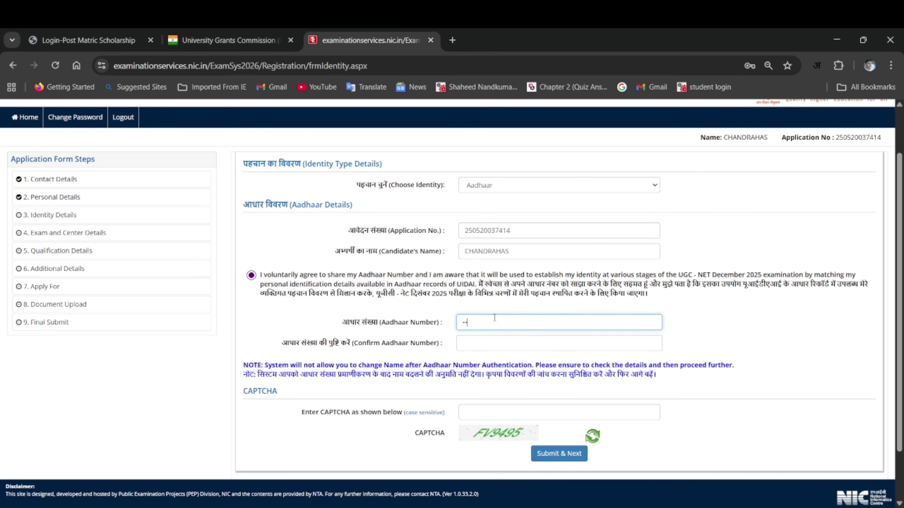
pyautogui.write('••••••••••')
pyautogui.click(493, 347)
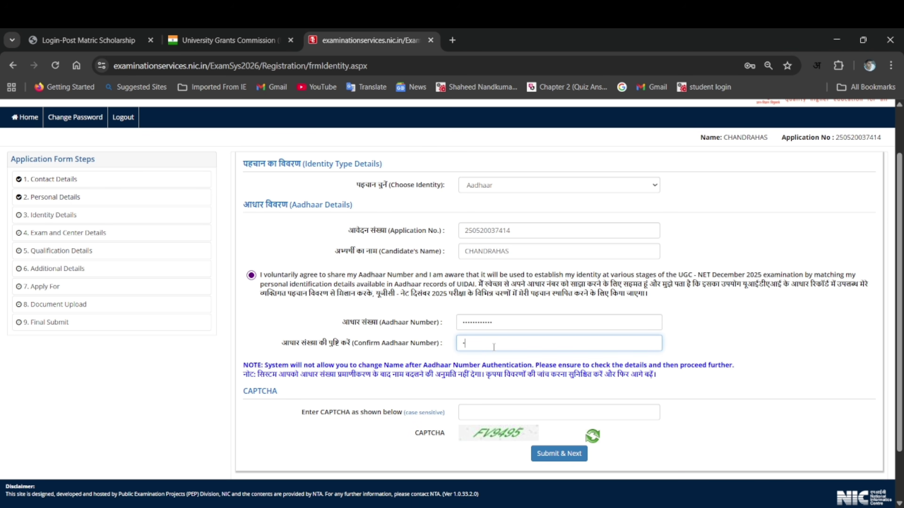
pyautogui.write('••••••••••••')
pyautogui.click(496, 409)
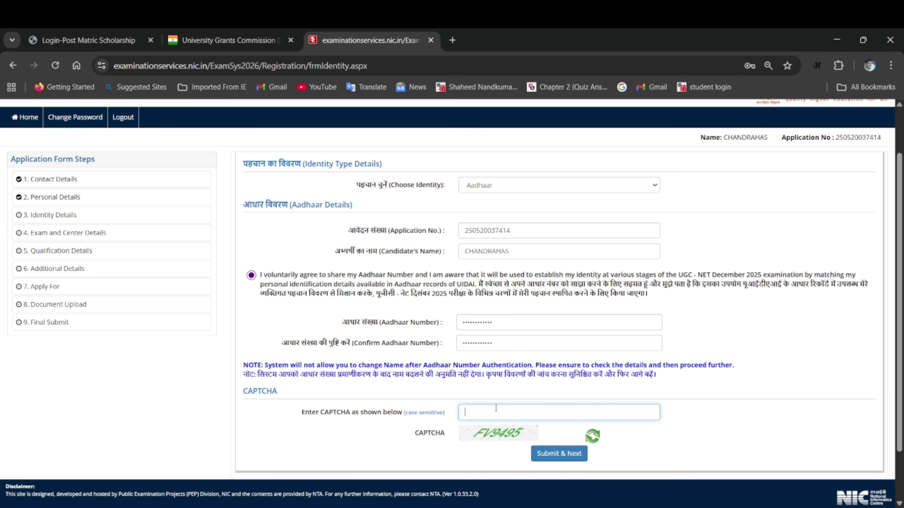
pyautogui.write('FV9495')
# Submit the Aadhaar details and confirm the submission in the browser prompt.
pyautogui.click(560, 459)
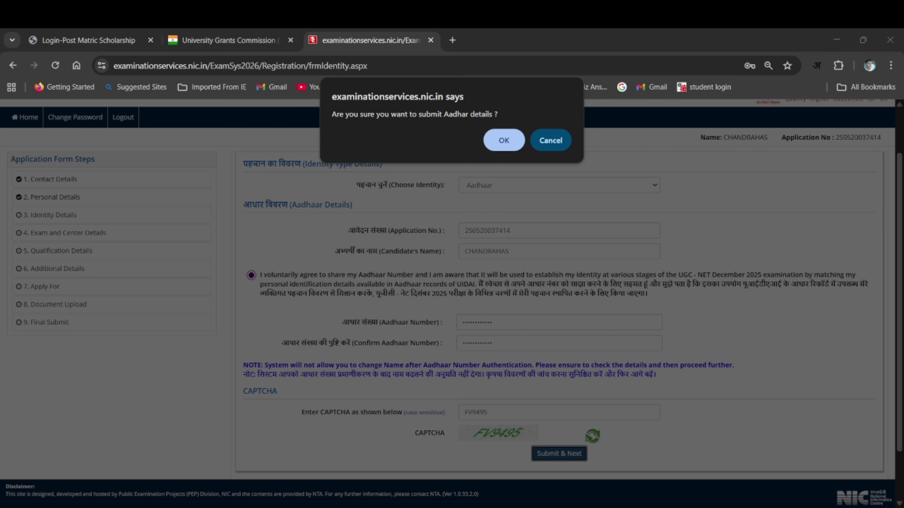
pyautogui.click(495, 140)
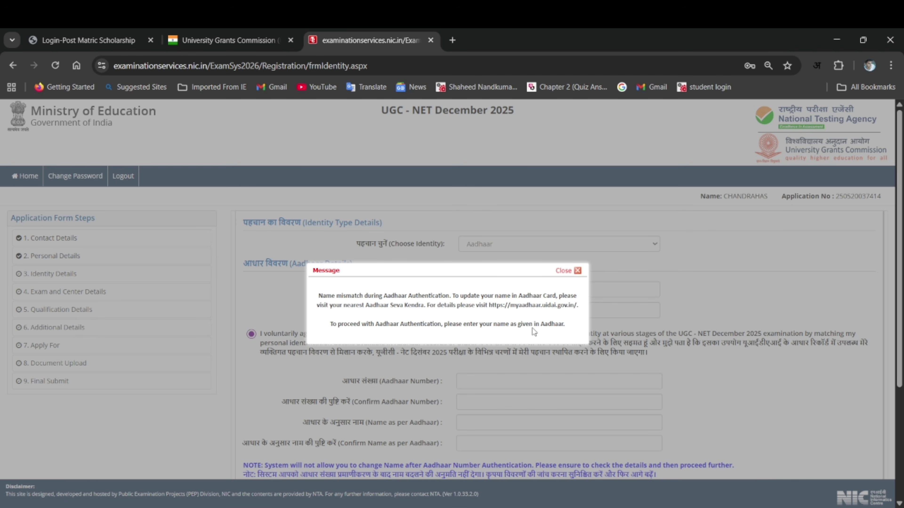
# Dismiss the name-mismatch message, then re-enter and confirm the Aadhaar number.
pyautogui.click(577, 272)
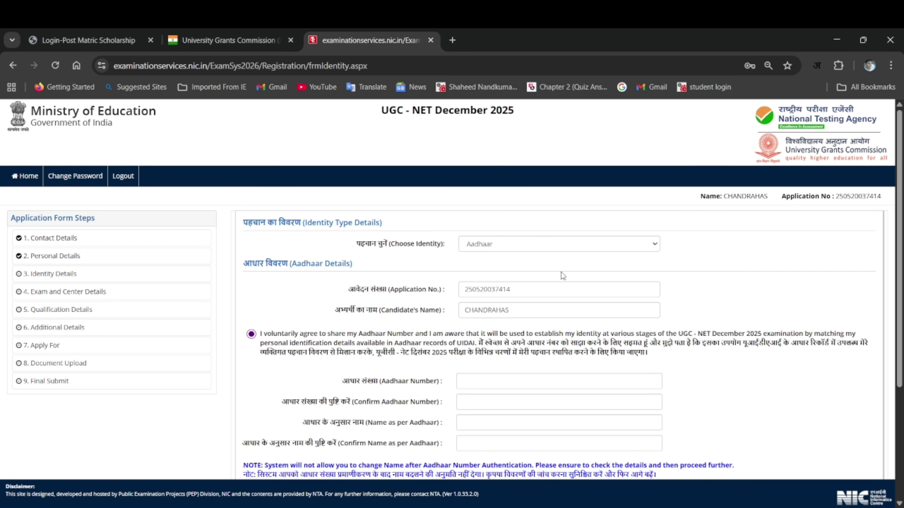
pyautogui.click(547, 310)
pyautogui.scroll(-2, 407, 342)
pyautogui.click(492, 323)
pyautogui.write('•••••')
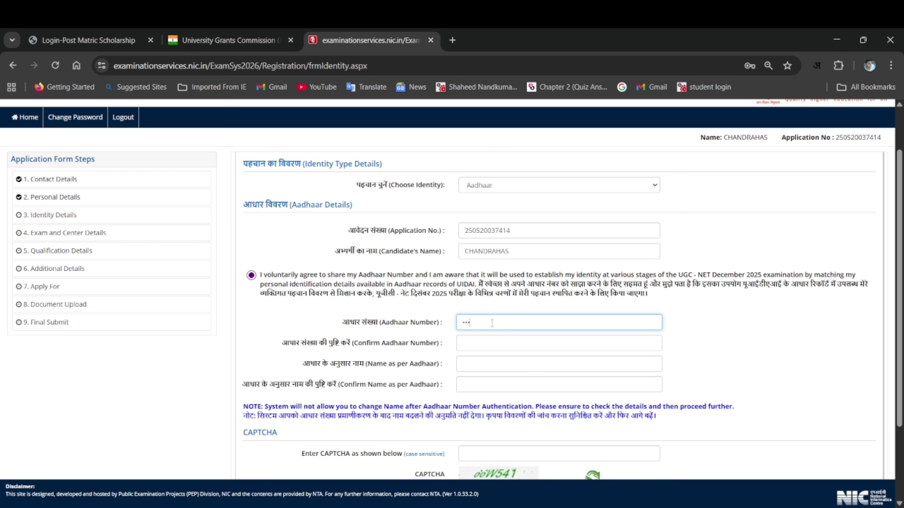
pyautogui.write('•••••••')
pyautogui.scroll(2, 510, 403)
pyautogui.click(511, 404)
pyautogui.scroll(-2, 510, 402)
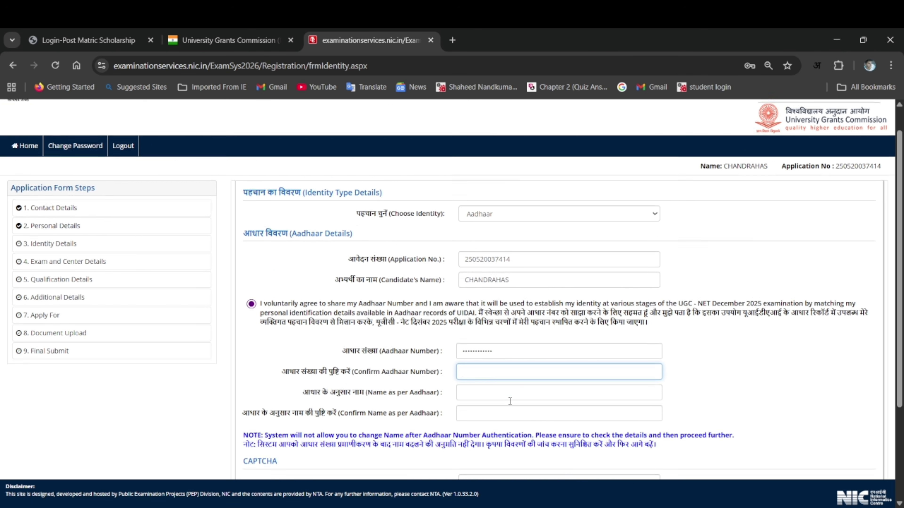
pyautogui.write('••••••••••')
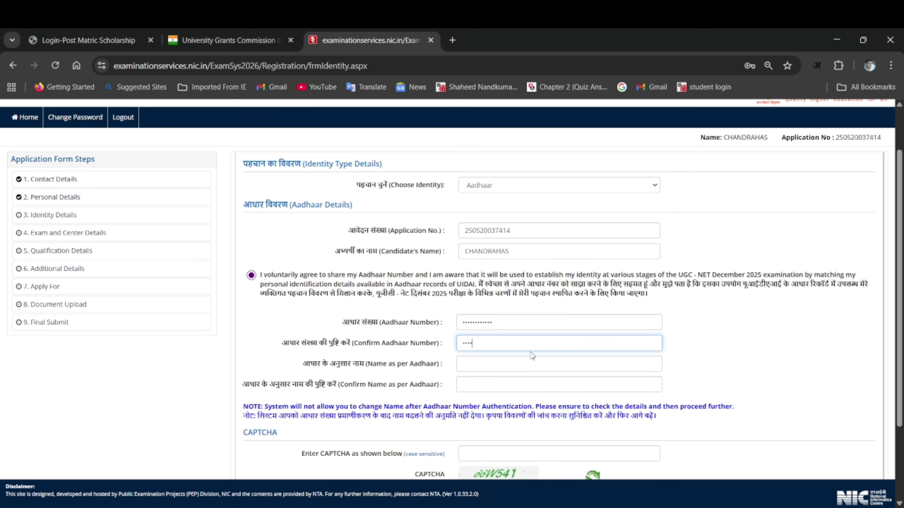
pyautogui.write('••')
# Enter the candidate's name exactly as given in Aadhaar and resubmit for verification.
pyautogui.click(509, 368)
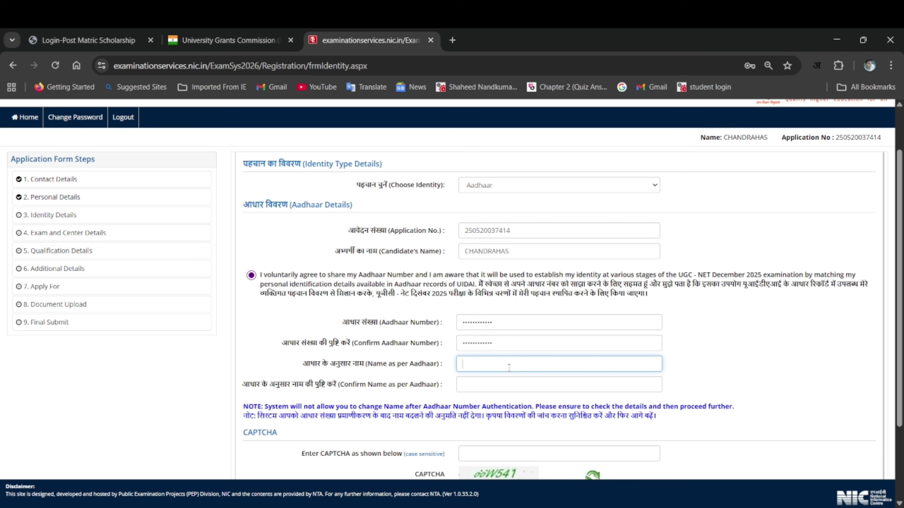
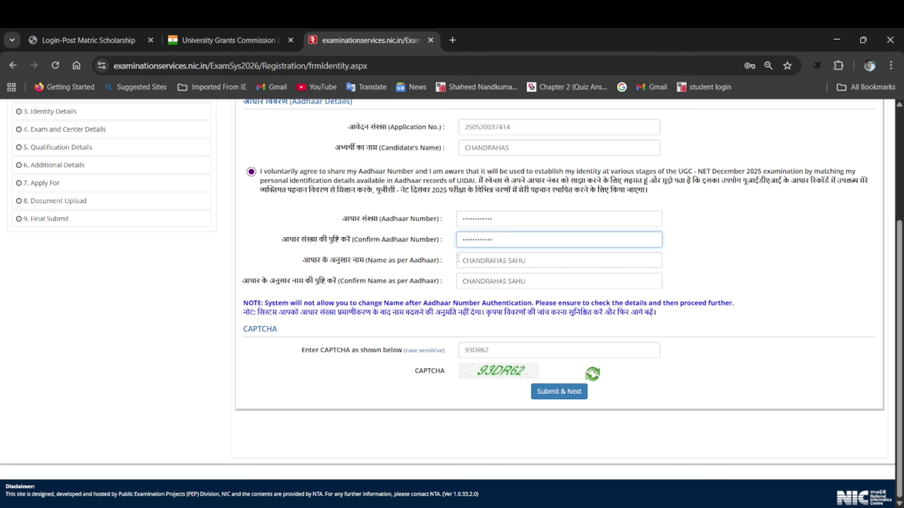
pyautogui.click(413, 256)
pyautogui.scroll(2, 413, 255)
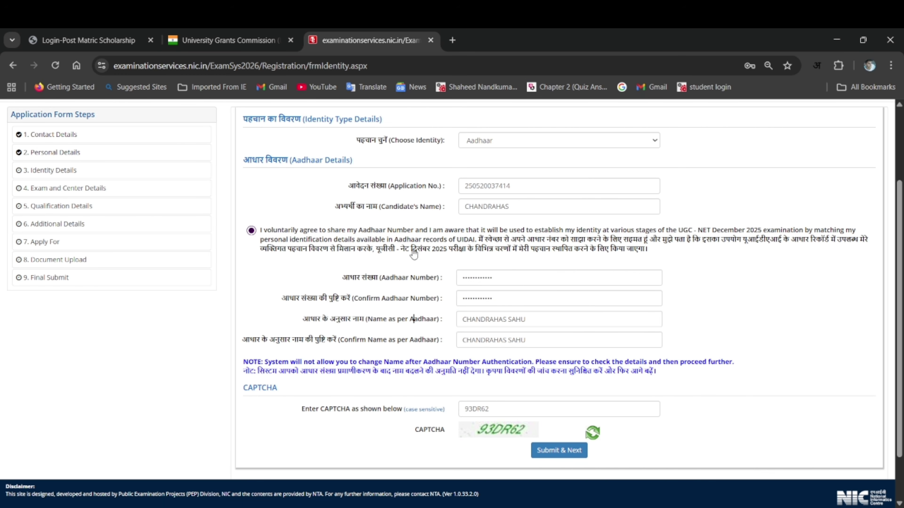
pyautogui.click(553, 450)
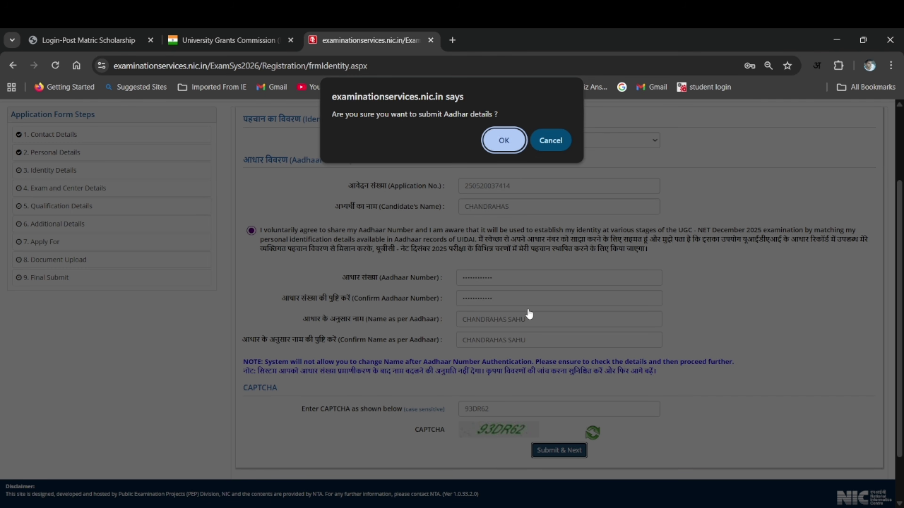
pyautogui.click(498, 139)
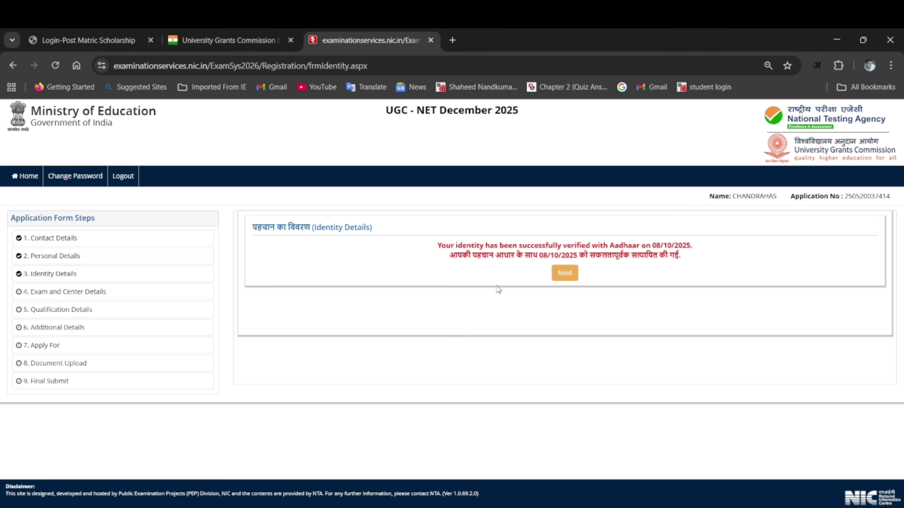
# Continue to Exam and Center Details and choose Master's Degree as the basis of applying.
pyautogui.click(571, 278)
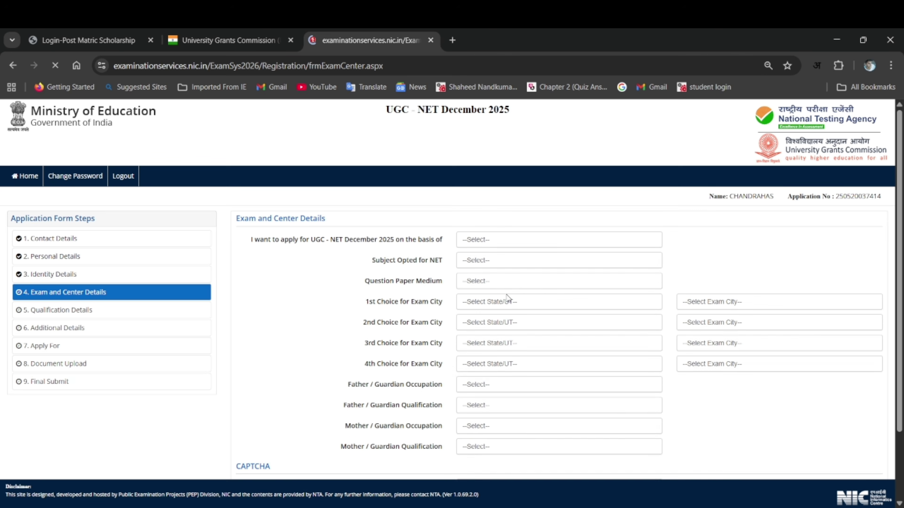
pyautogui.scroll(-2, 260, 278)
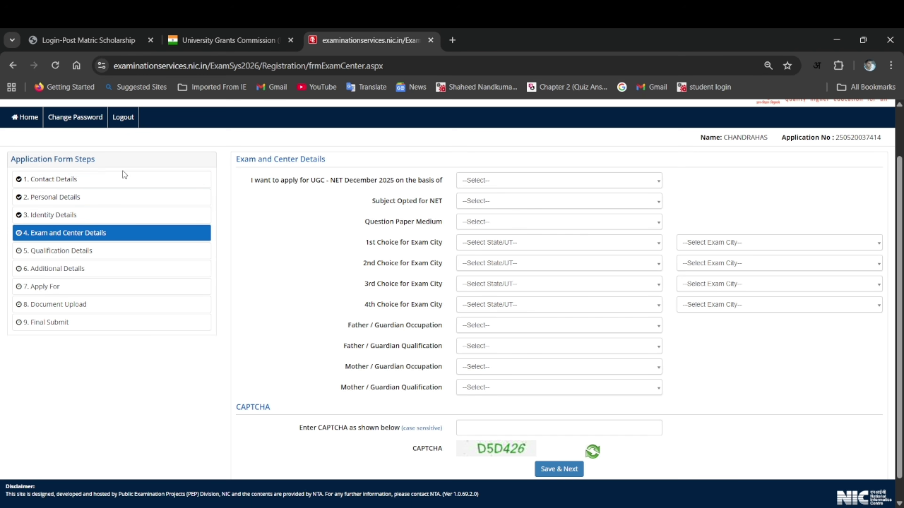
pyautogui.click(578, 507)
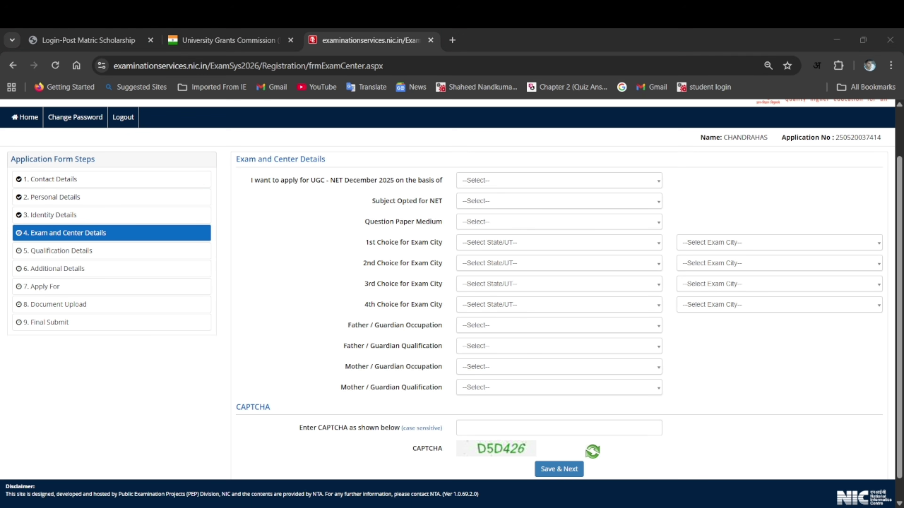
pyautogui.click(621, 506)
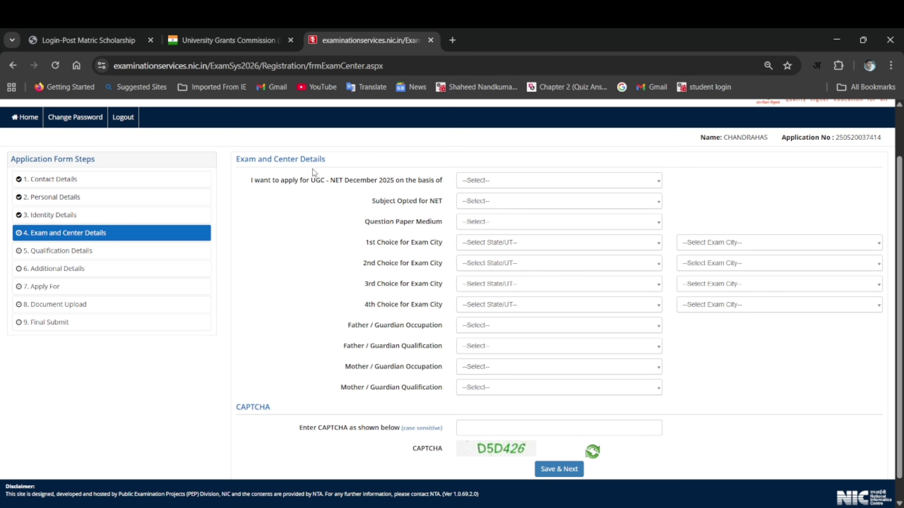
pyautogui.click(507, 191)
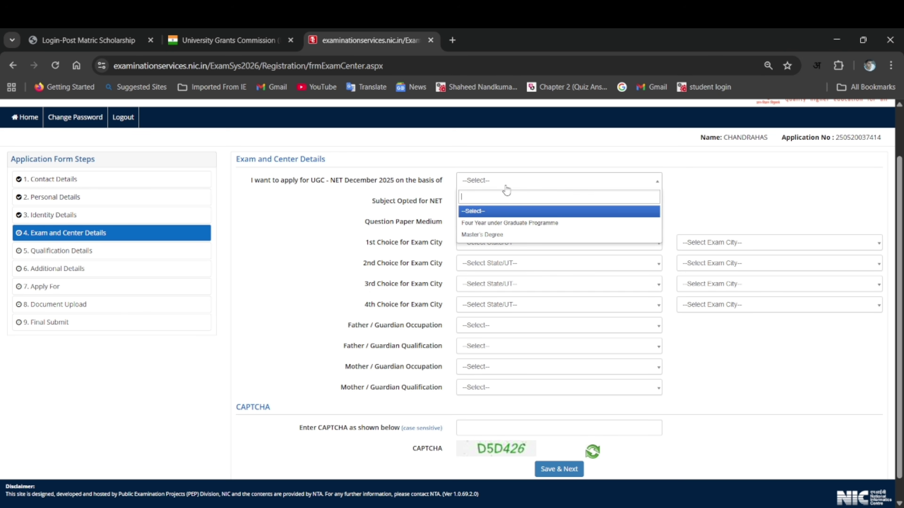
pyautogui.click(509, 235)
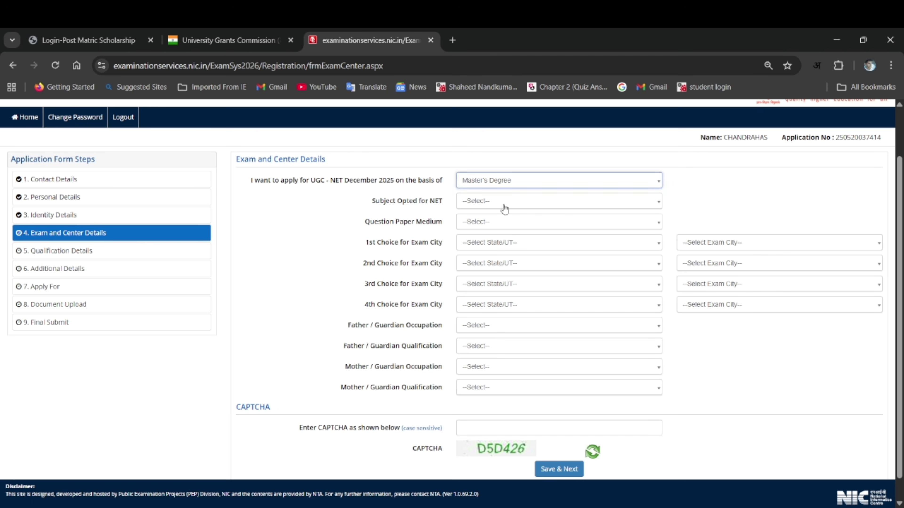
# Set the NET subject to Computer Science and Applications, keeping Master's Degree as the basis.
pyautogui.click(504, 208)
pyautogui.click(505, 209)
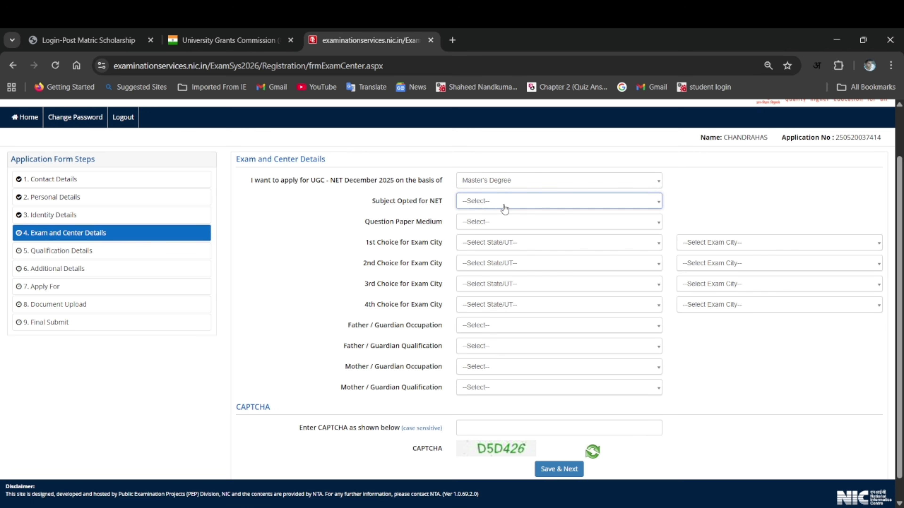
pyautogui.click(505, 210)
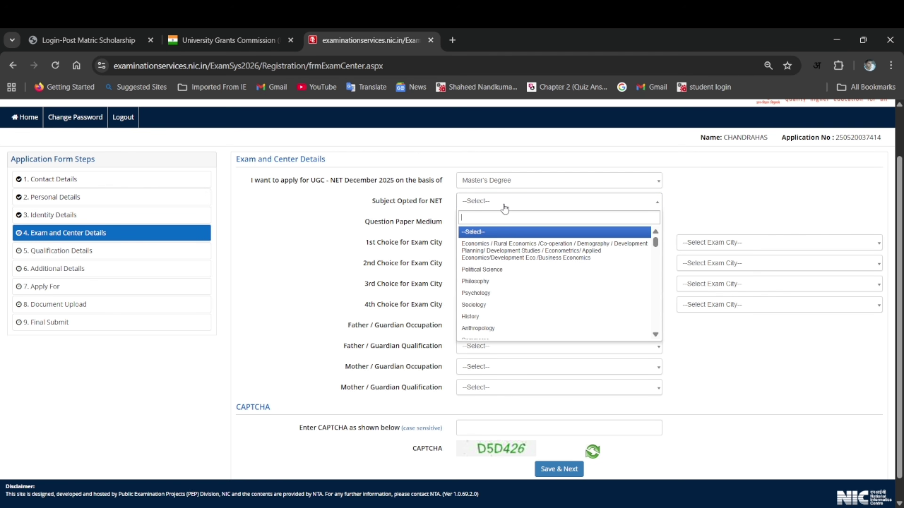
pyautogui.click(511, 181)
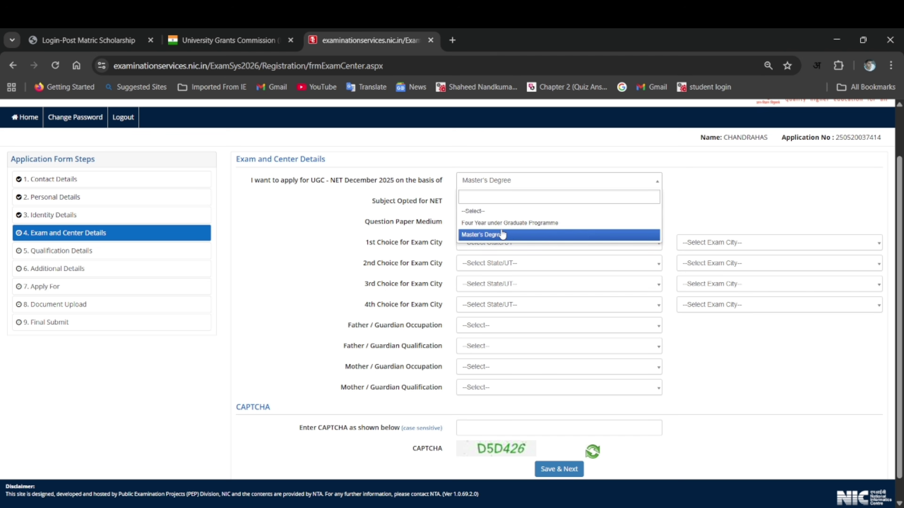
pyautogui.click(476, 235)
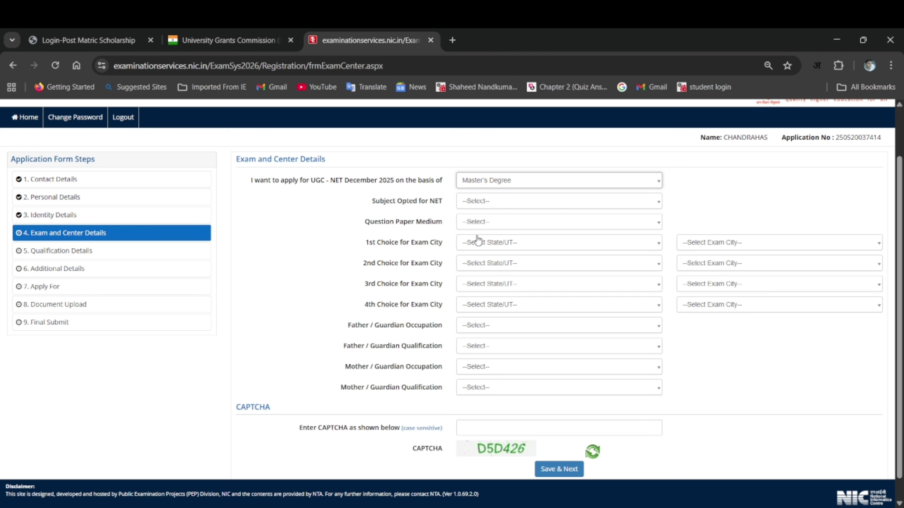
pyautogui.click(491, 208)
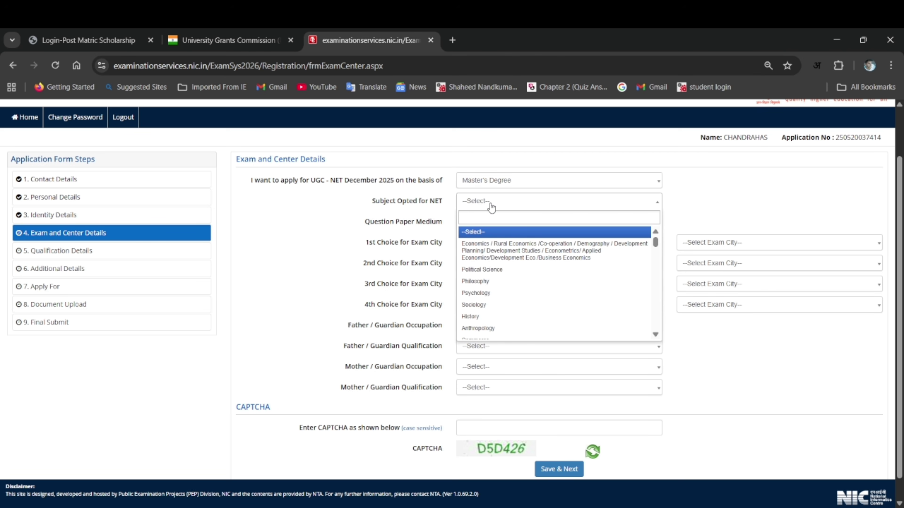
pyautogui.write('comp')
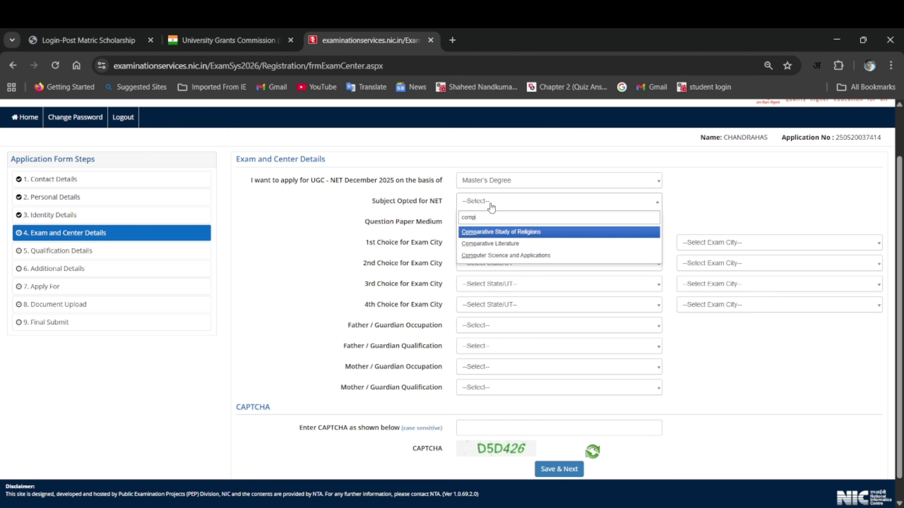
pyautogui.press('Down')
pyautogui.press('Down')
pyautogui.press('Return')
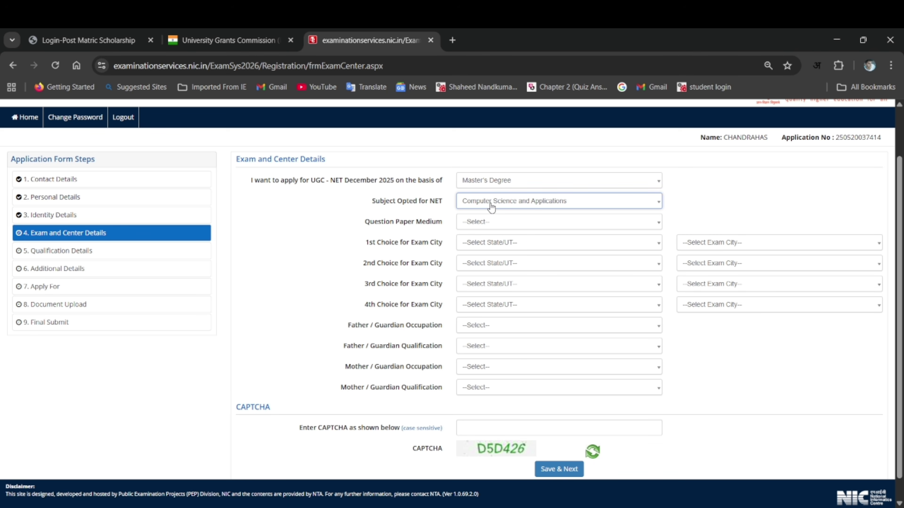
# Choose English as the question paper medium.
pyautogui.click(511, 225)
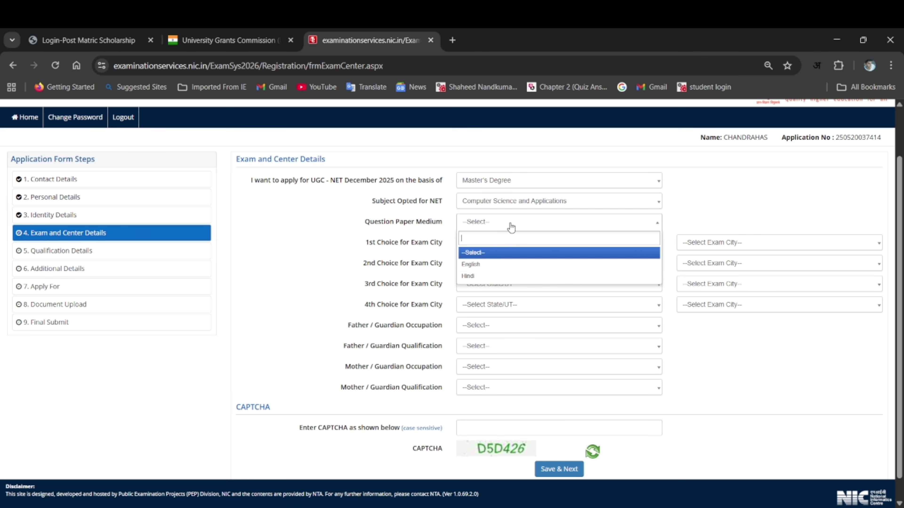
pyautogui.click(504, 266)
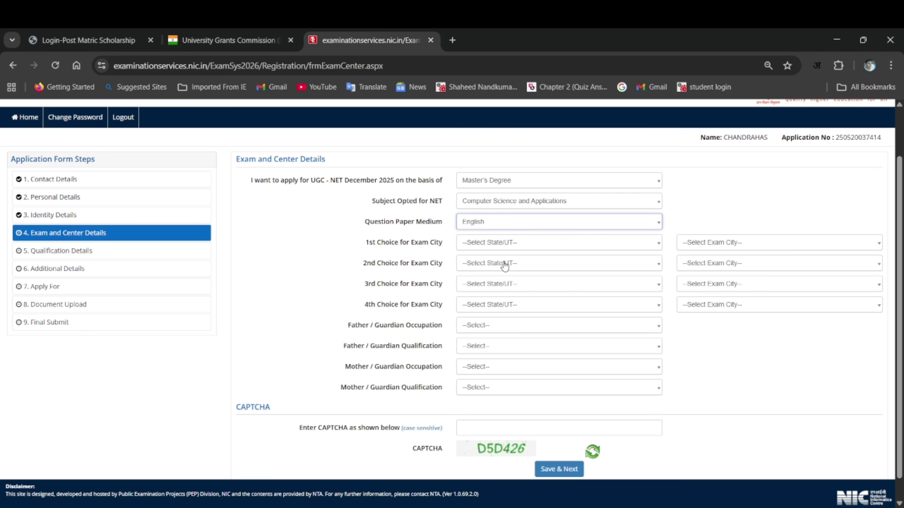
pyautogui.click(517, 244)
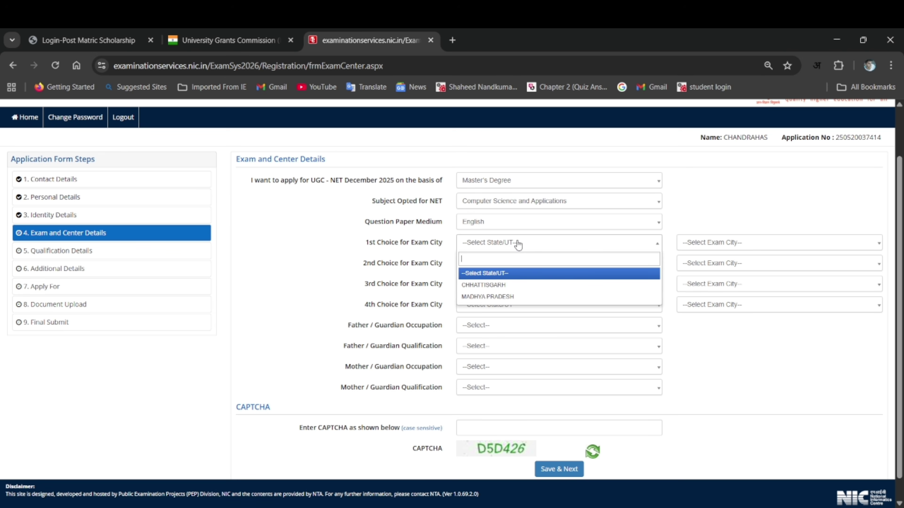
# Set the four exam city choices in CHHATTISGARH: Bilaspur, Raipur, Bhilai Nagar and Durg.
pyautogui.scroll(2, 518, 245)
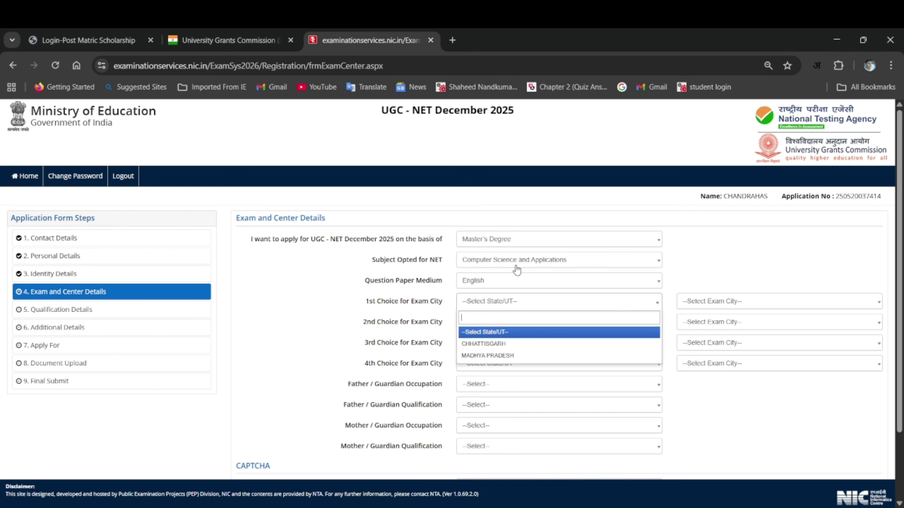
pyautogui.click(506, 345)
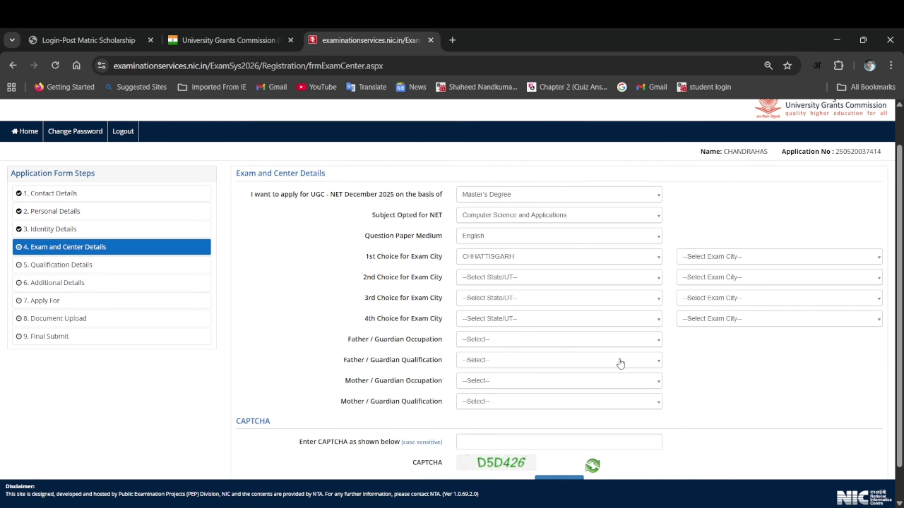
pyautogui.click(716, 256)
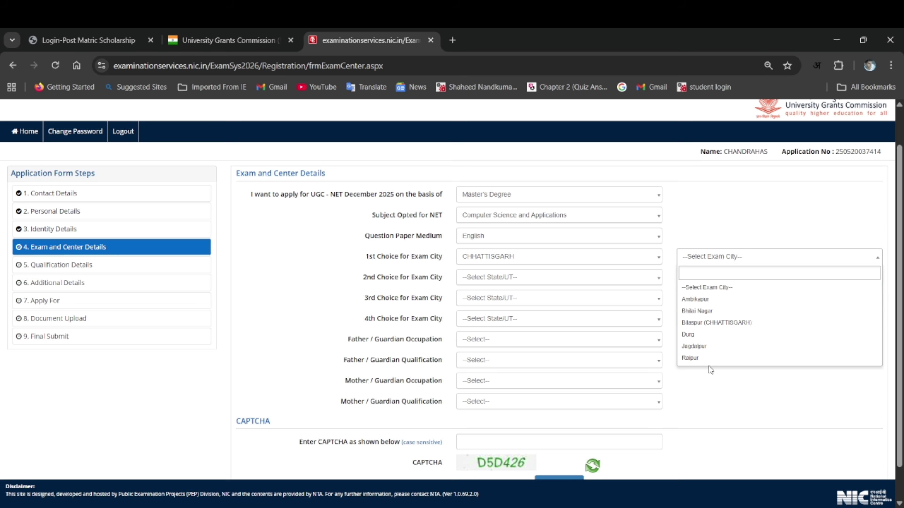
pyautogui.click(739, 322)
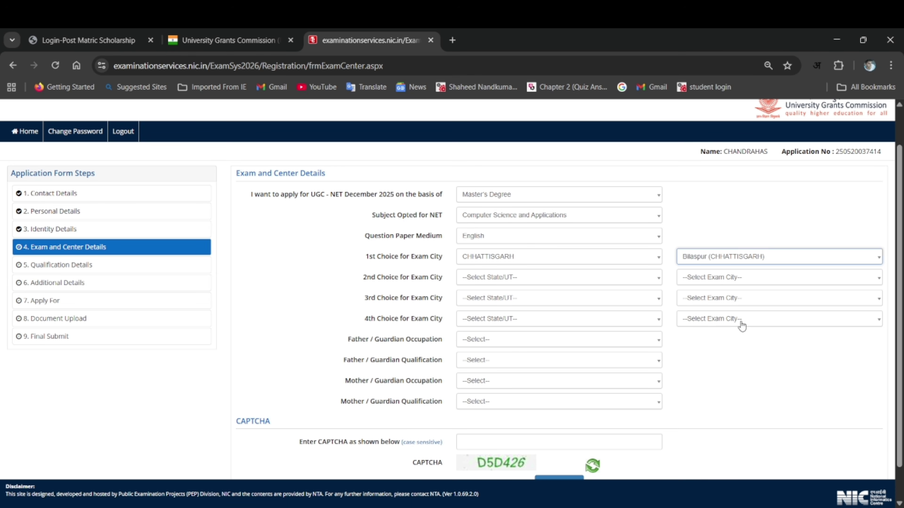
pyautogui.click(530, 280)
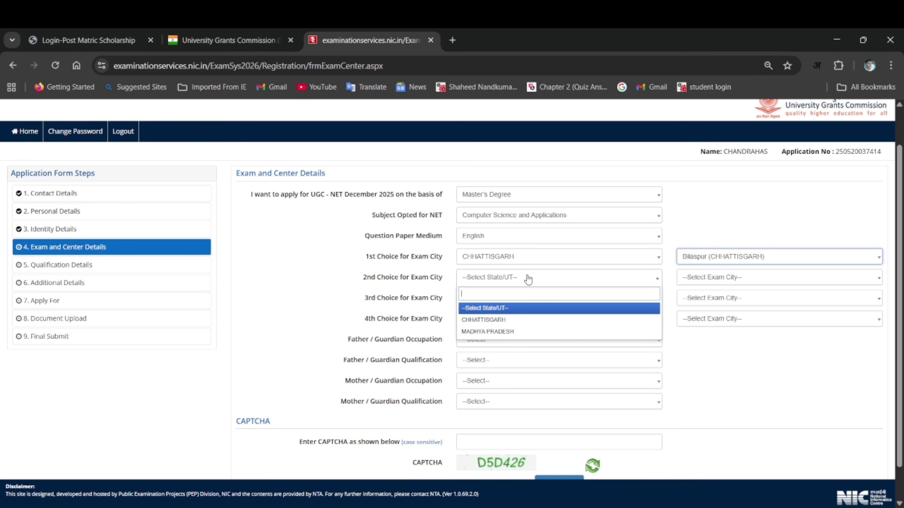
pyautogui.click(514, 328)
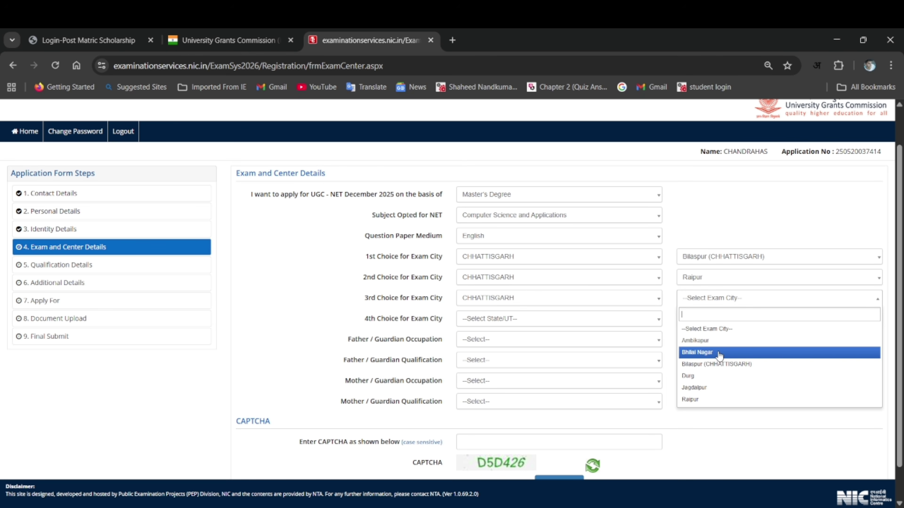
pyautogui.click(719, 355)
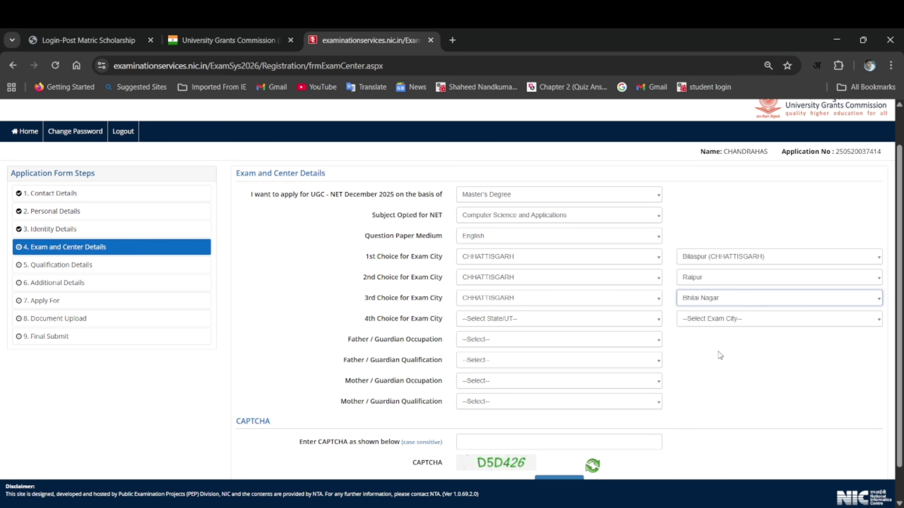
pyautogui.click(493, 319)
pyautogui.click(495, 360)
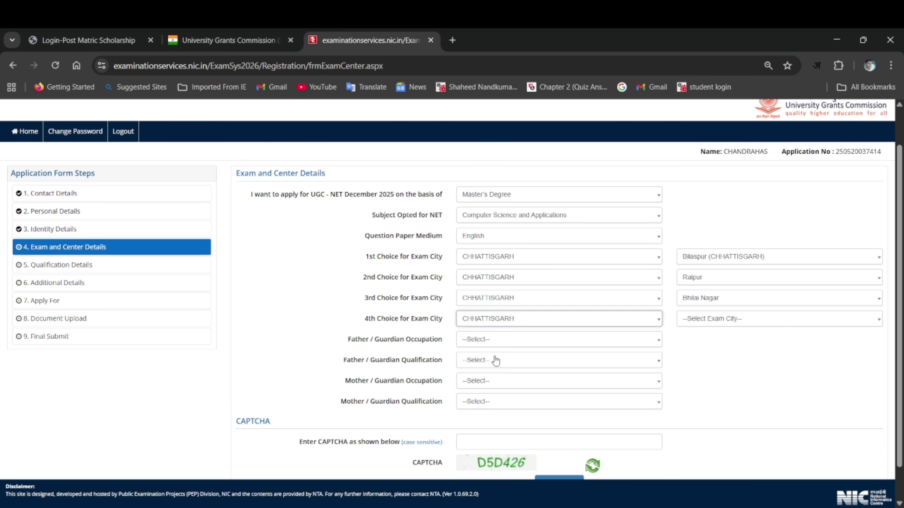
pyautogui.click(731, 319)
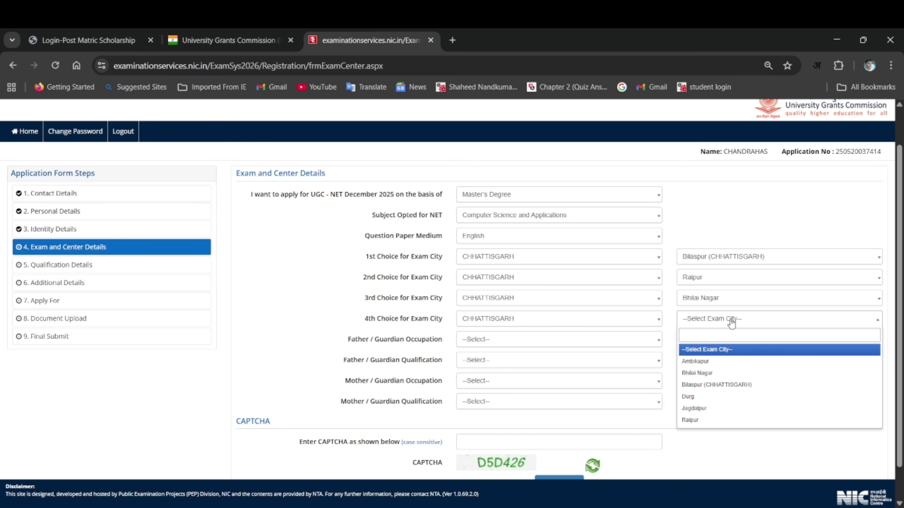
pyautogui.click(687, 397)
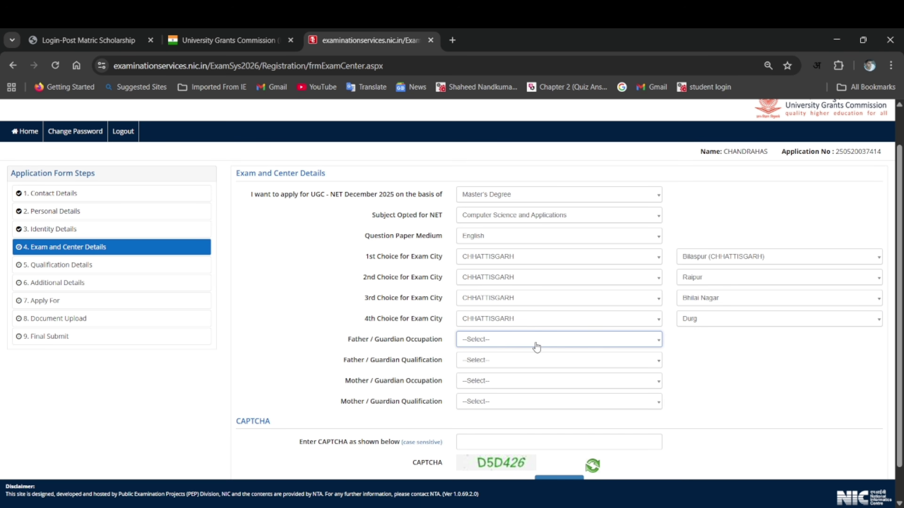
# Set the father's occupation to OTHERS and qualification to ILLITERATE.
pyautogui.click(536, 347)
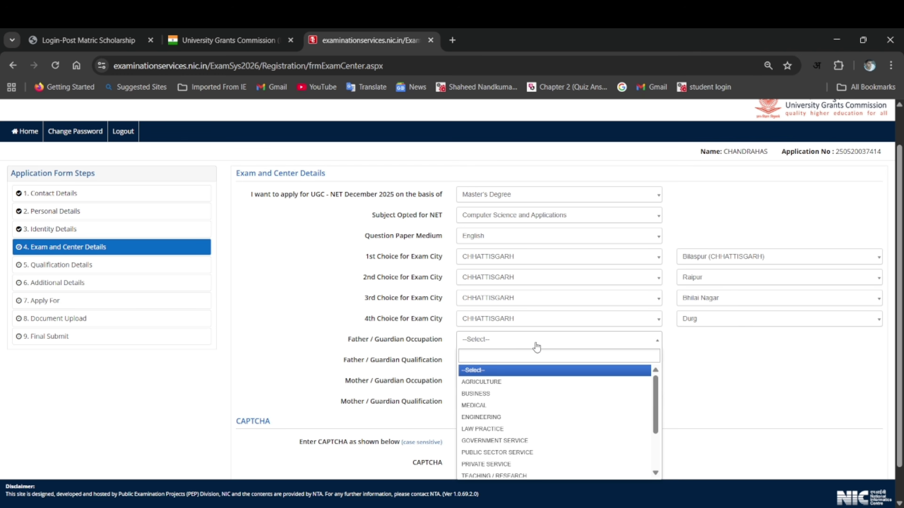
pyautogui.scroll(-2, 557, 409)
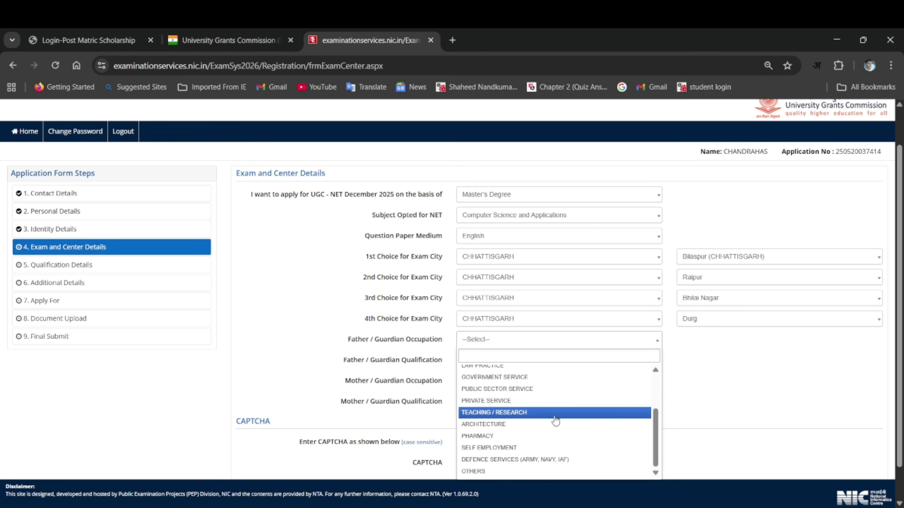
pyautogui.scroll(3, 549, 421)
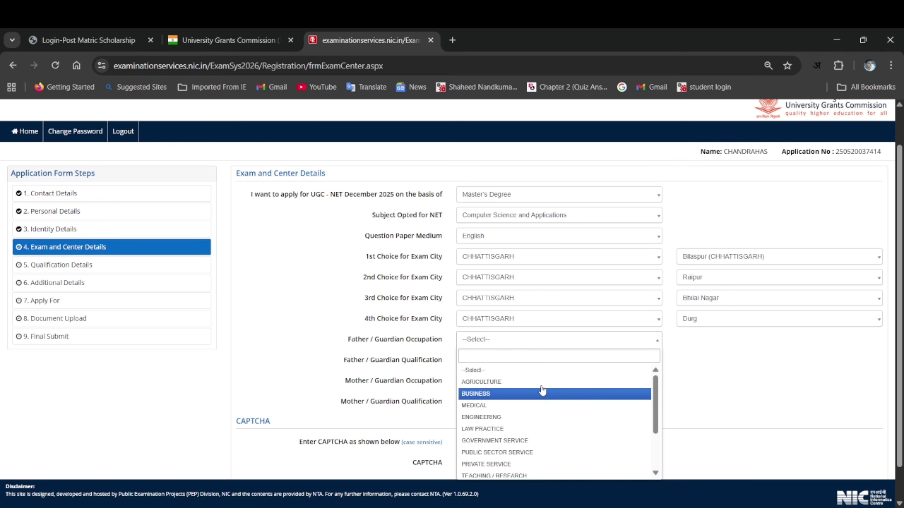
pyautogui.scroll(-2, 538, 433)
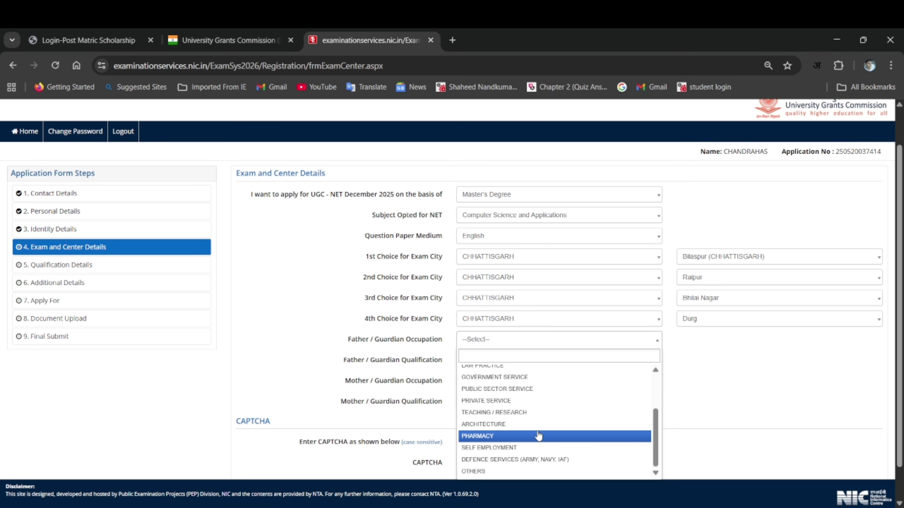
pyautogui.click(522, 472)
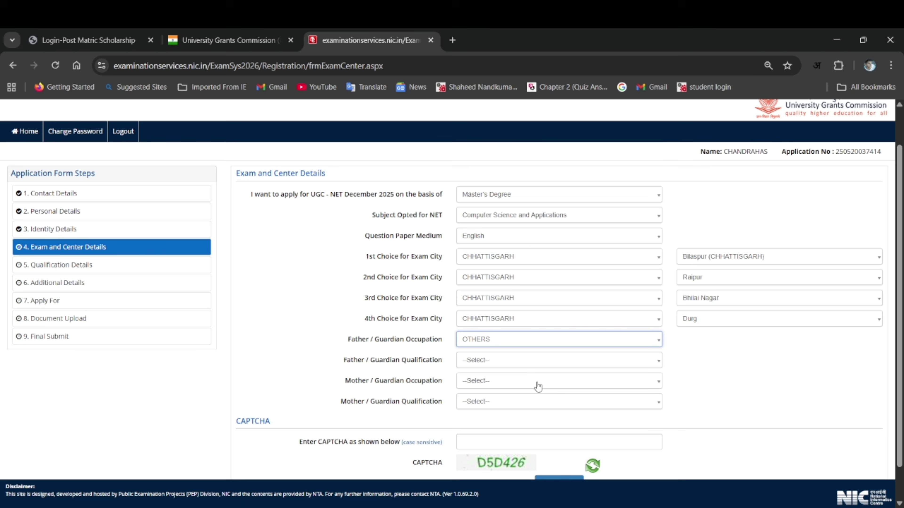
pyautogui.click(535, 361)
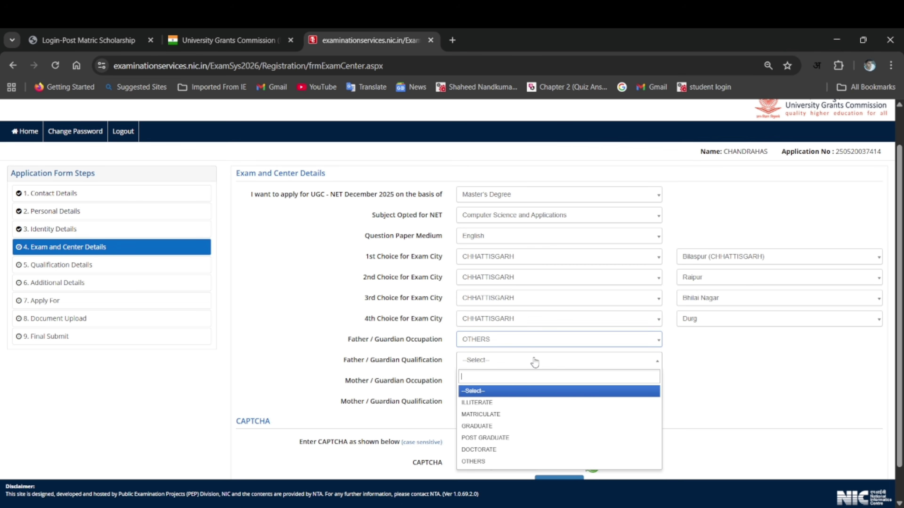
pyautogui.click(506, 406)
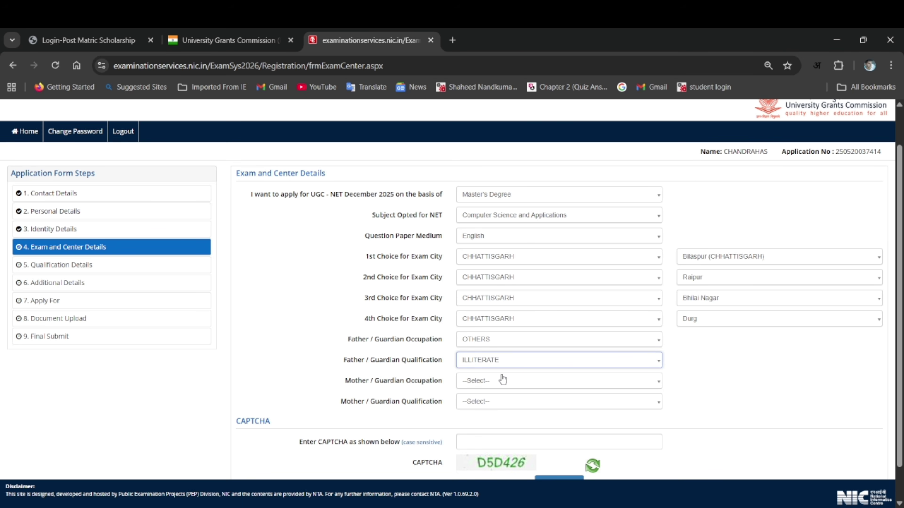
# Set the mother's occupation to OTHERS (INCLUDING HOUSE WIFE) and qualification to ILLITERATE.
pyautogui.click(502, 380)
pyautogui.scroll(-3, 508, 470)
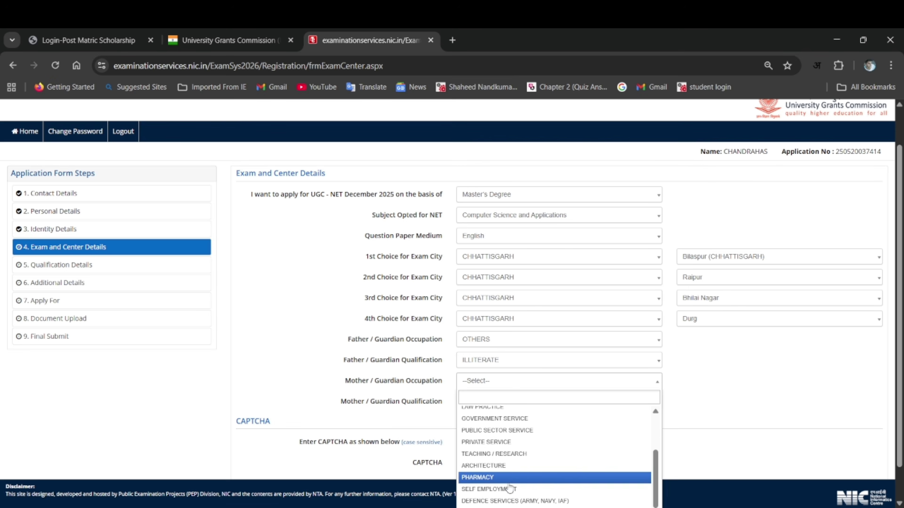
pyautogui.scroll(-1, 509, 489)
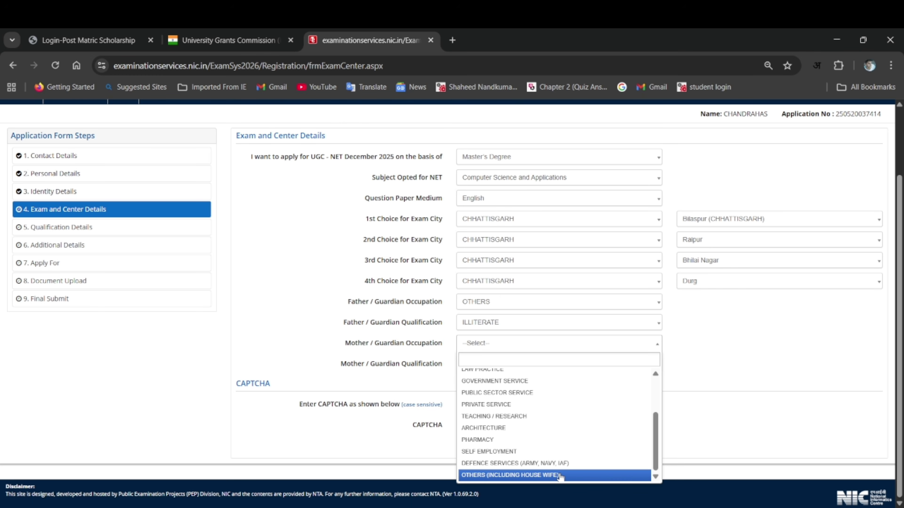
pyautogui.click(559, 476)
pyautogui.click(506, 365)
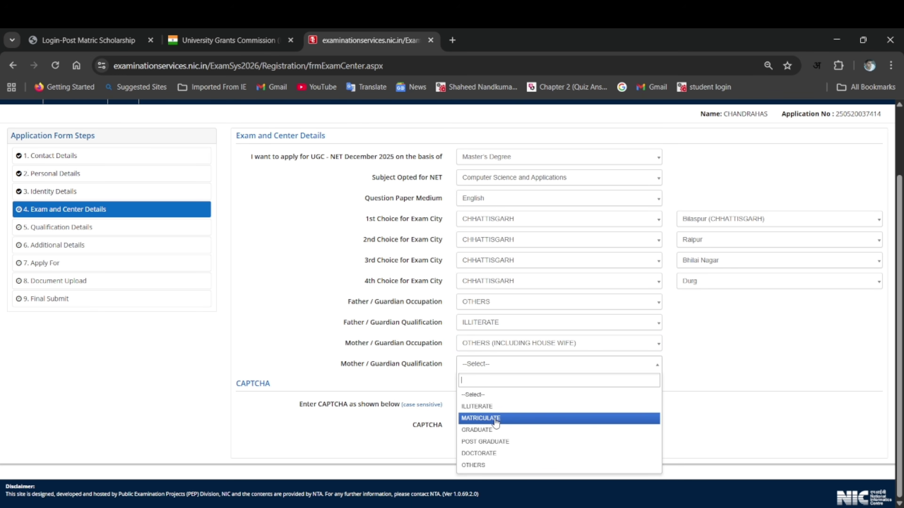
pyautogui.click(498, 406)
pyautogui.scroll(1, 494, 388)
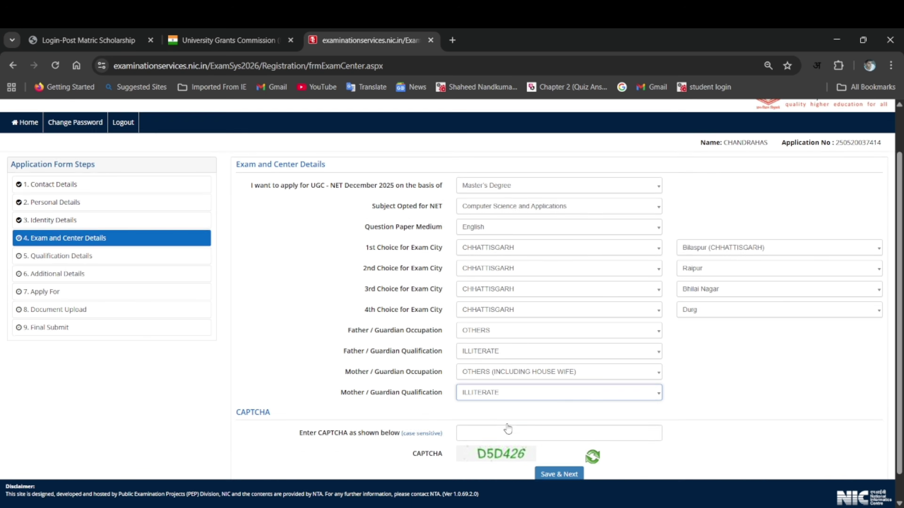
pyautogui.scroll(-1, 508, 429)
# Enter CAPTCHA d5D426, save the exam and centre details, and confirm with Yes.
pyautogui.click(498, 398)
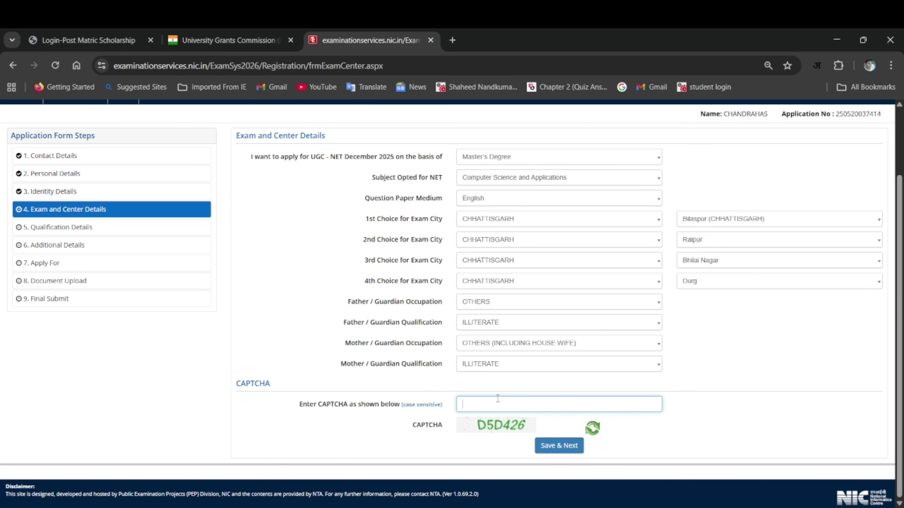
pyautogui.write('d5D426')
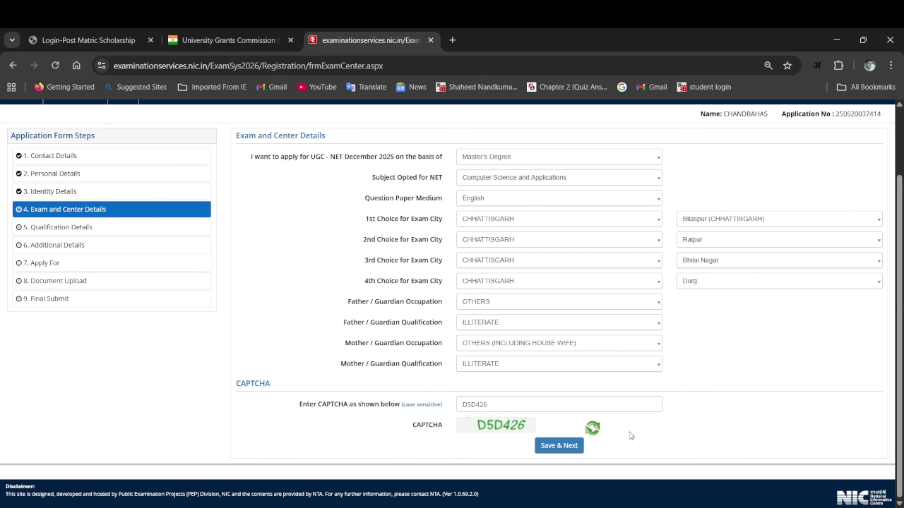
pyautogui.click(554, 452)
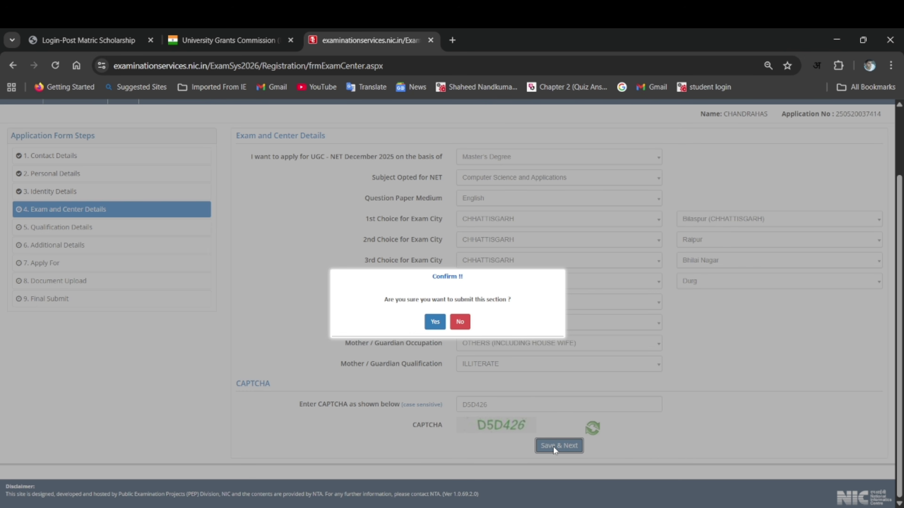
pyautogui.click(433, 325)
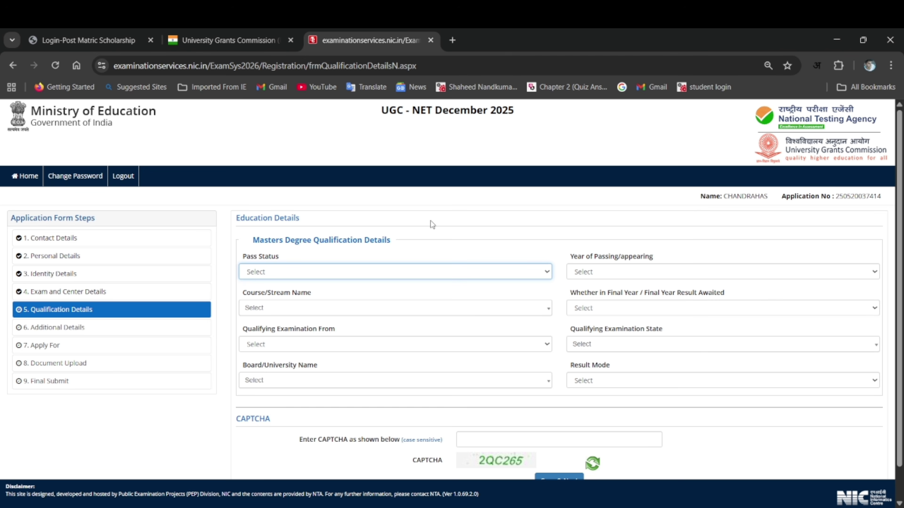
# Mark the master's as Passed in 2023 with course Master of Computer Applications (MCA).
pyautogui.click(298, 300)
pyautogui.click(641, 272)
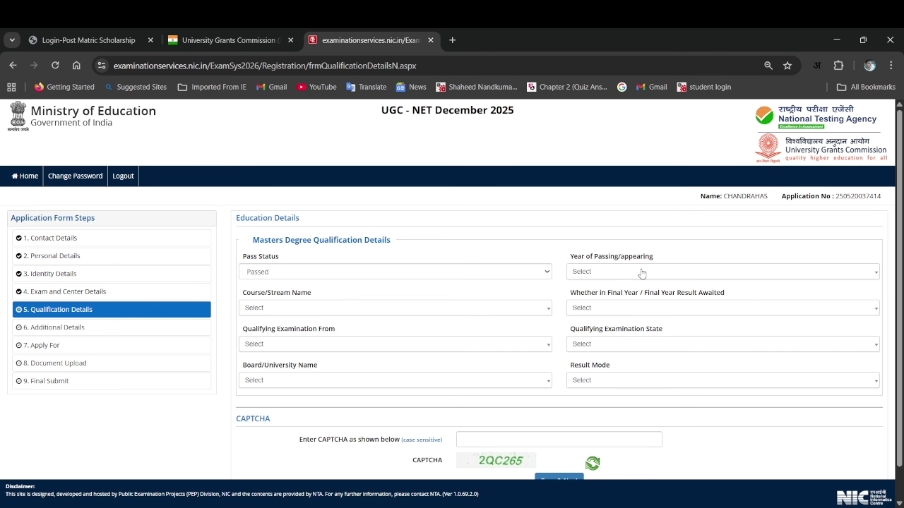
pyautogui.click(642, 272)
pyautogui.click(603, 344)
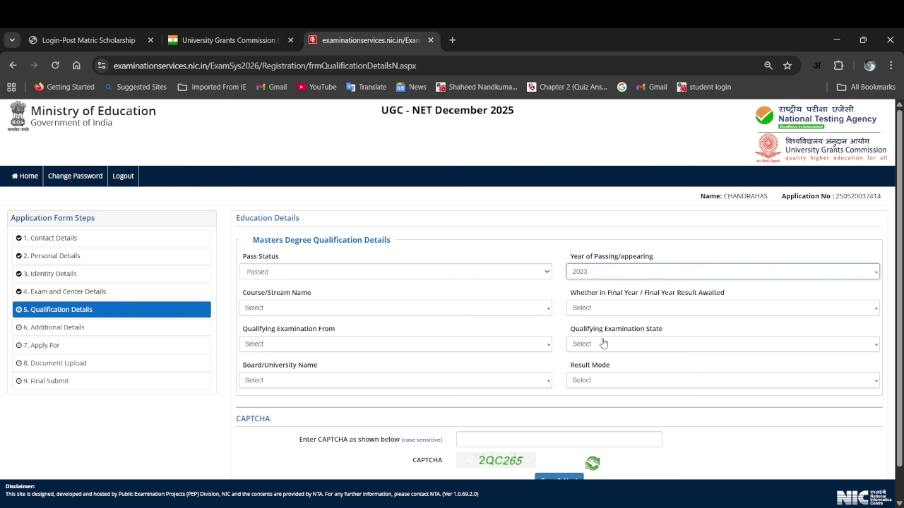
pyautogui.click(323, 308)
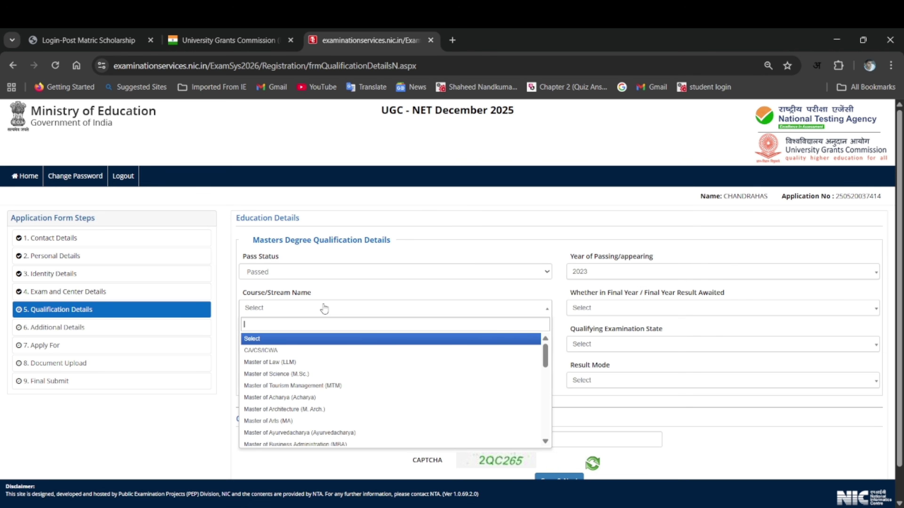
pyautogui.write('com')
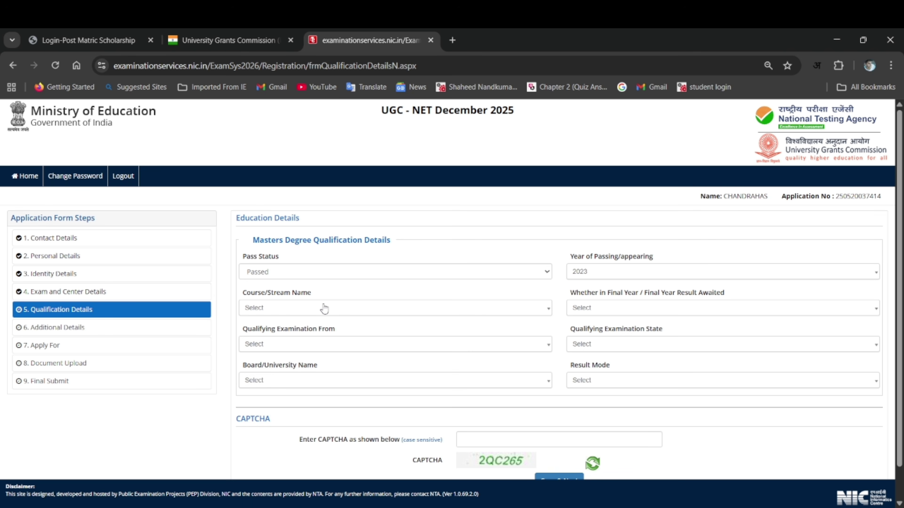
pyautogui.click(324, 308)
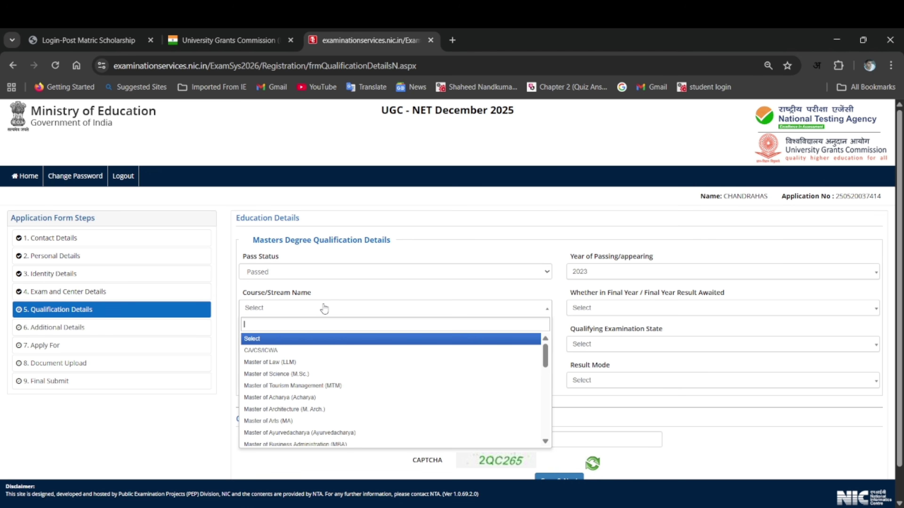
pyautogui.write('COMP')
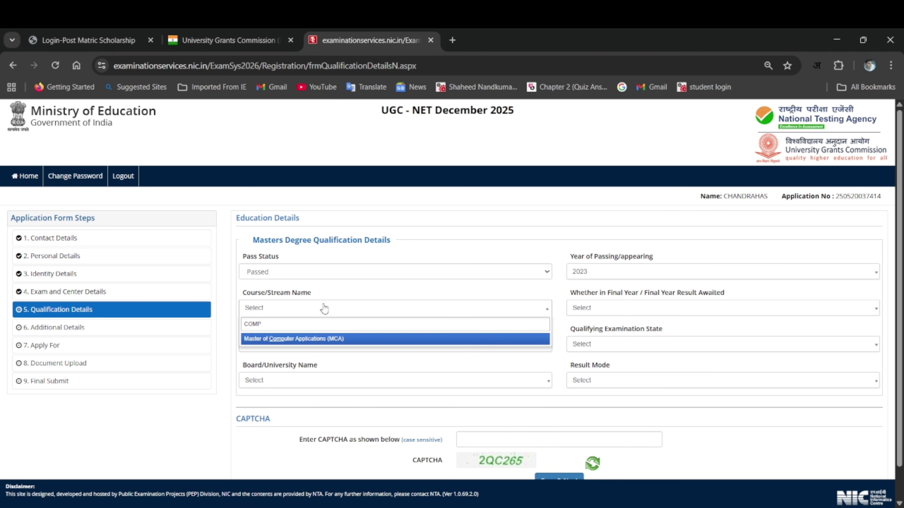
pyautogui.click(324, 338)
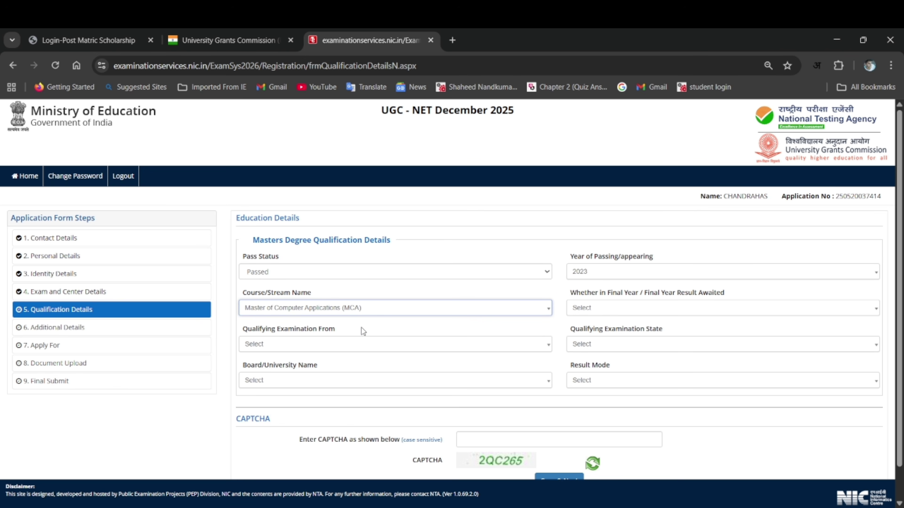
# Set final-year result awaited to Not Applicable, country India, and state CHHATTISGARH.
pyautogui.click(636, 309)
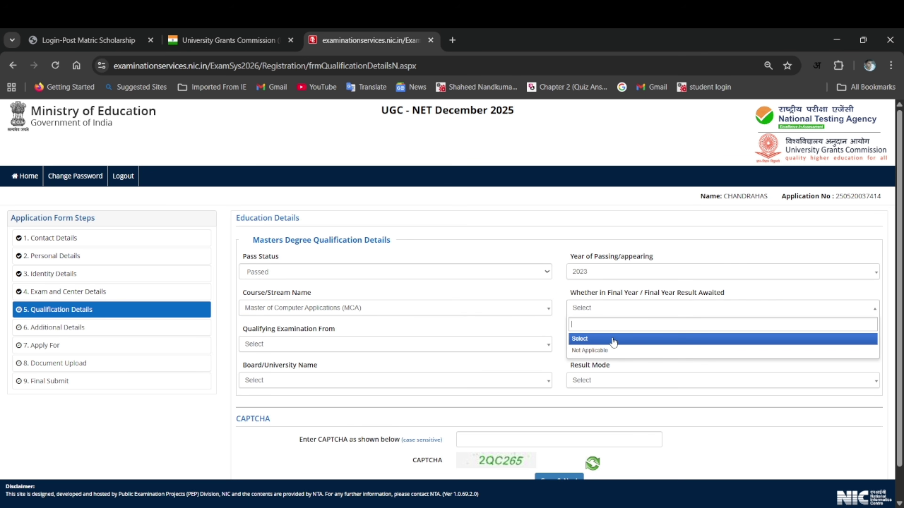
pyautogui.click(600, 351)
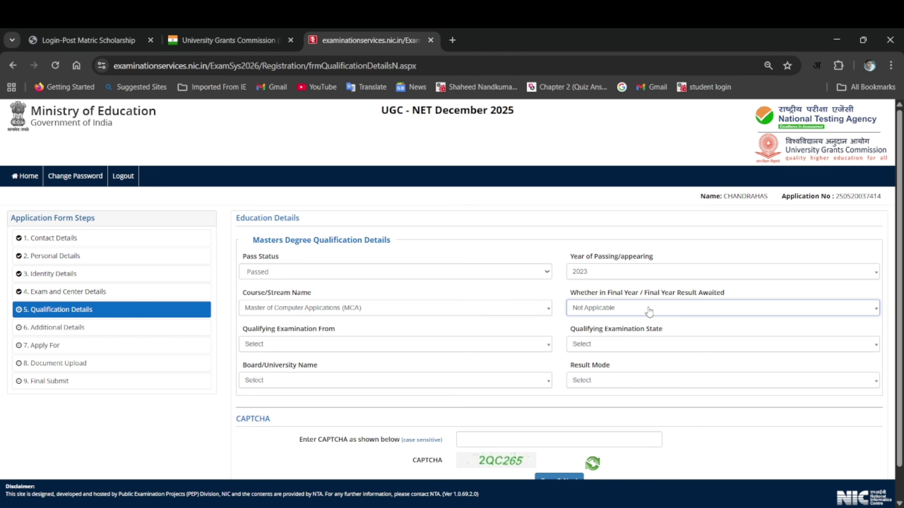
pyautogui.click(321, 347)
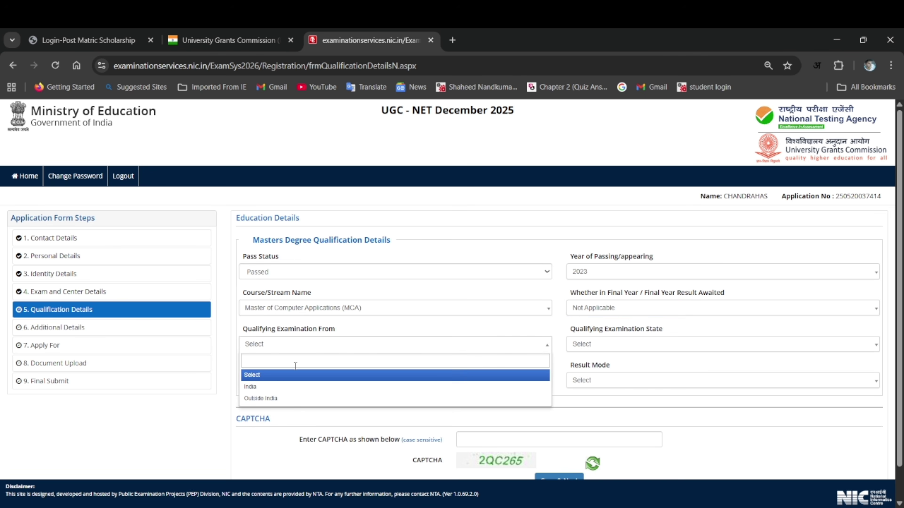
pyautogui.click(274, 387)
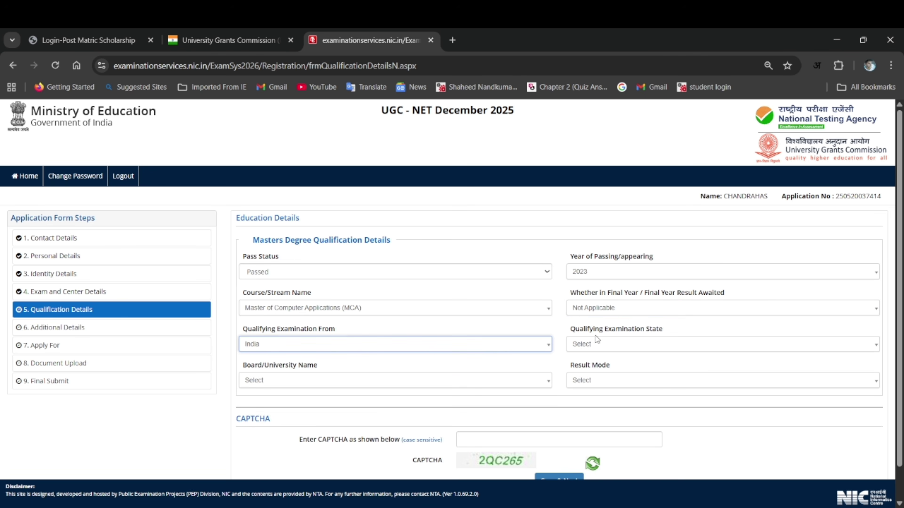
pyautogui.click(626, 346)
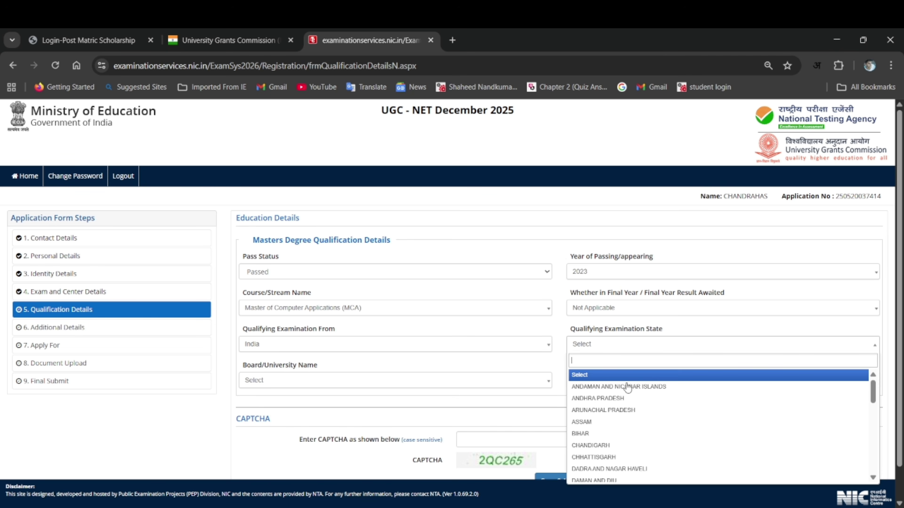
pyautogui.click(614, 458)
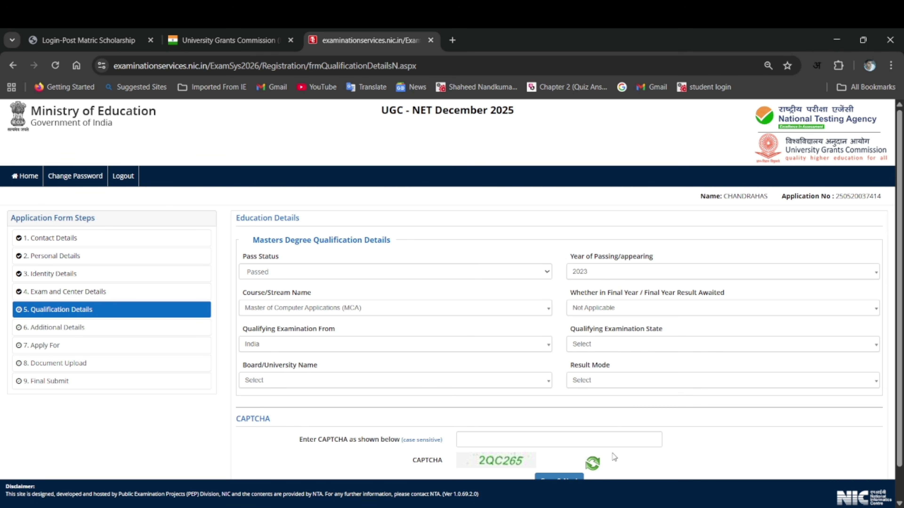
pyautogui.click(613, 346)
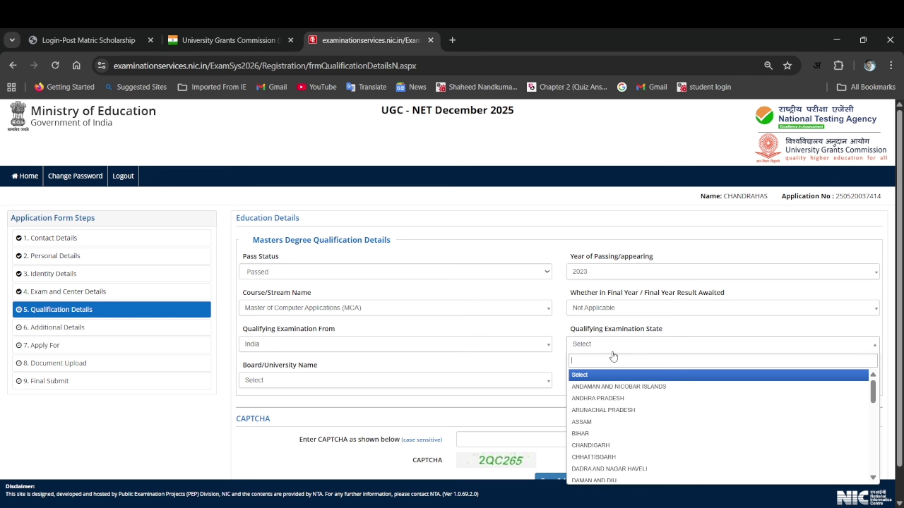
pyautogui.click(604, 457)
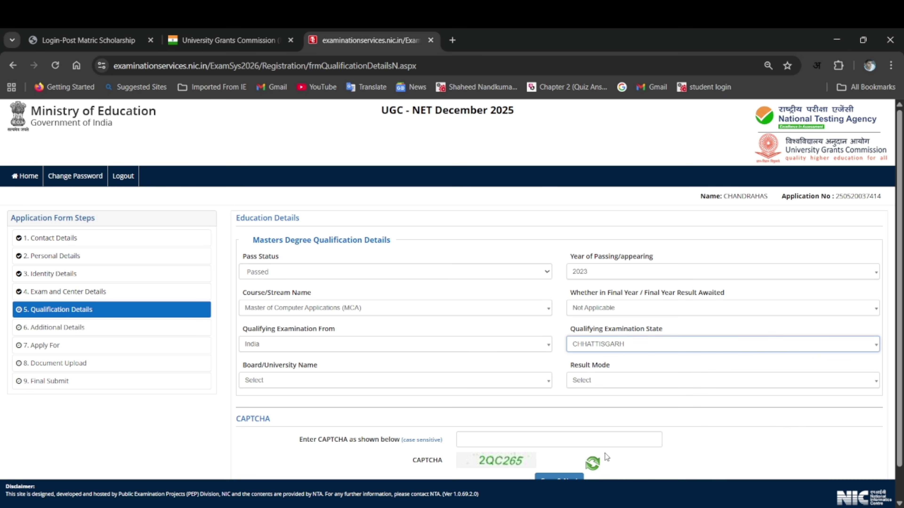
# Pick Atal Bihari Bajpayee Vishwavidyalaya as university via 'BILA' search, with Percentage result mode.
pyautogui.click(371, 381)
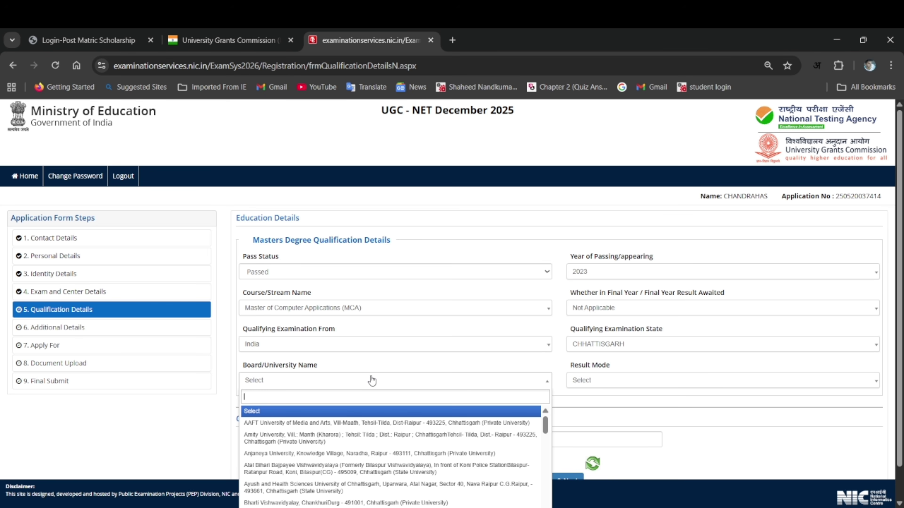
pyautogui.write('BILA')
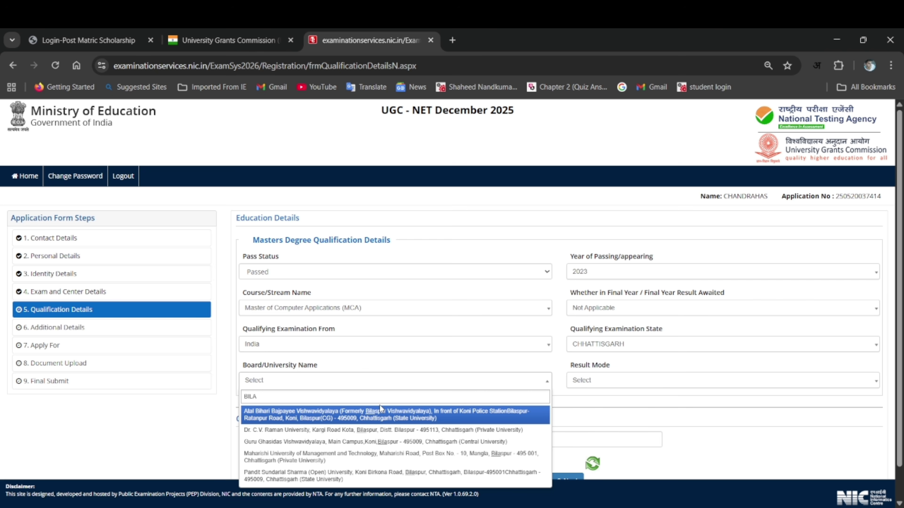
pyautogui.click(348, 419)
pyautogui.click(346, 408)
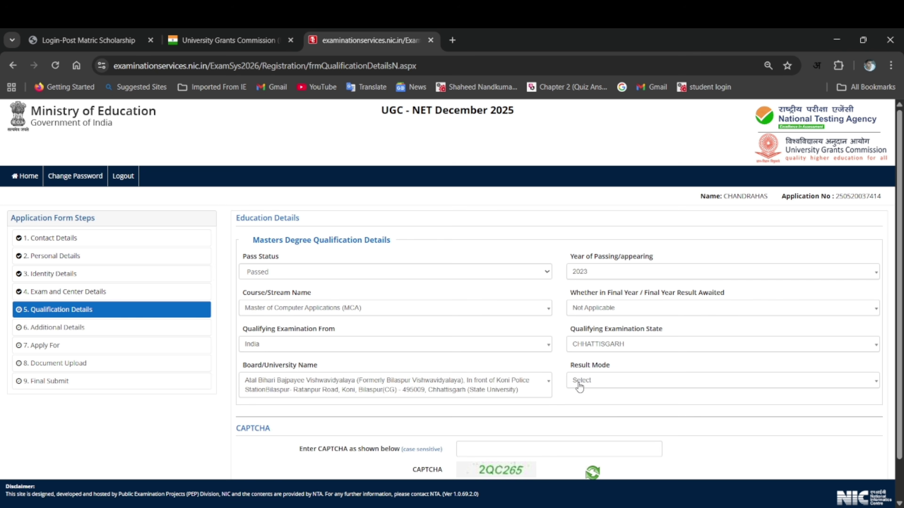
pyautogui.click(614, 383)
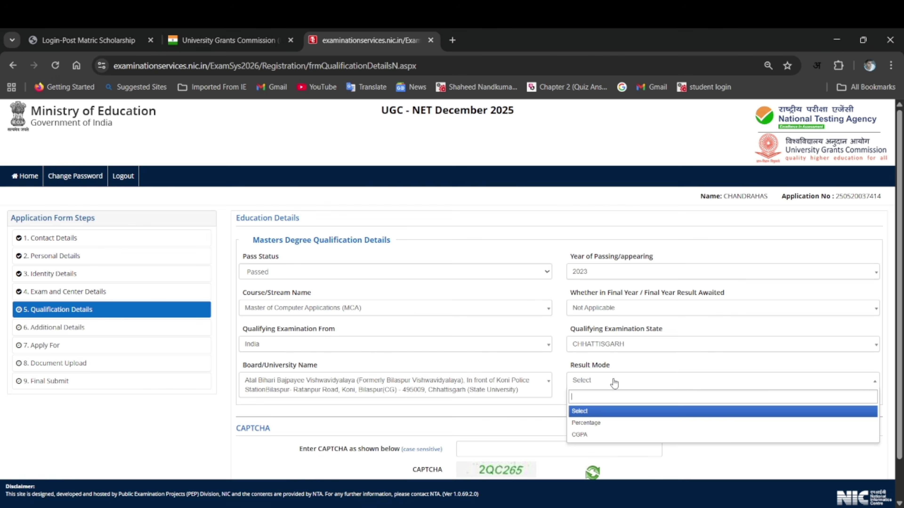
pyautogui.click(611, 423)
# Enter 2600 total marks and 2011 obtained marks so the percentage shows 77.35.
pyautogui.scroll(-2, 605, 409)
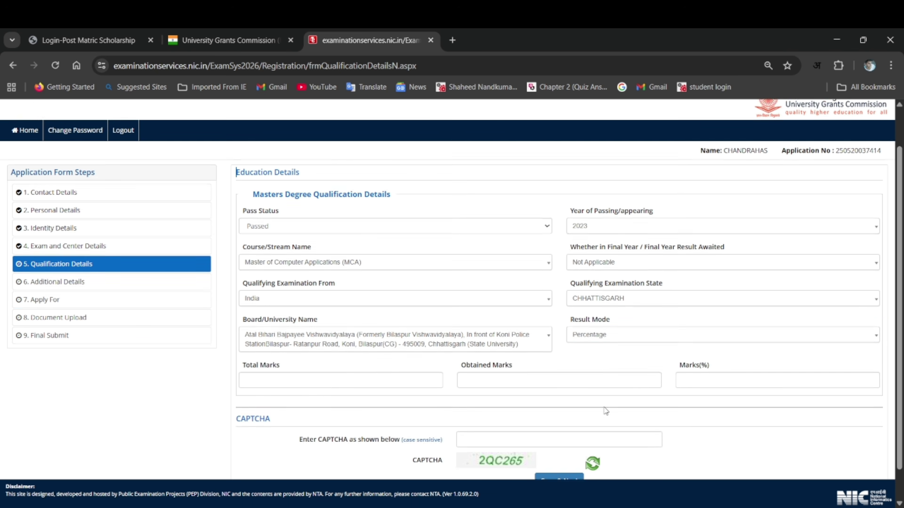
pyautogui.click(319, 370)
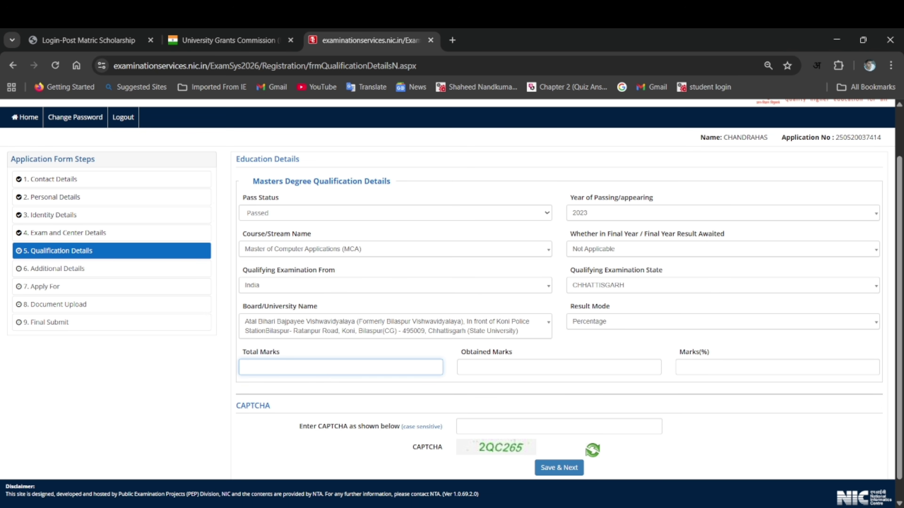
pyautogui.hotkey('alt', 'Tab')
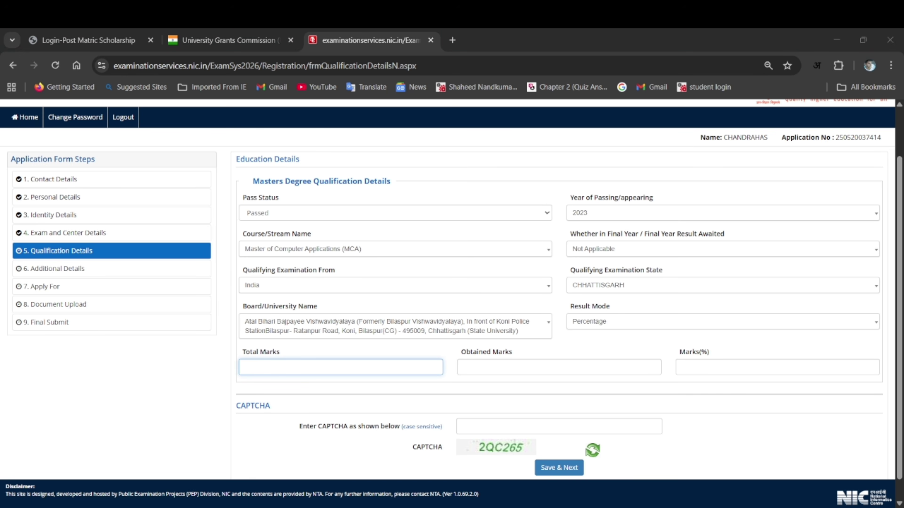
pyautogui.hotkey('alt', 'Tab')
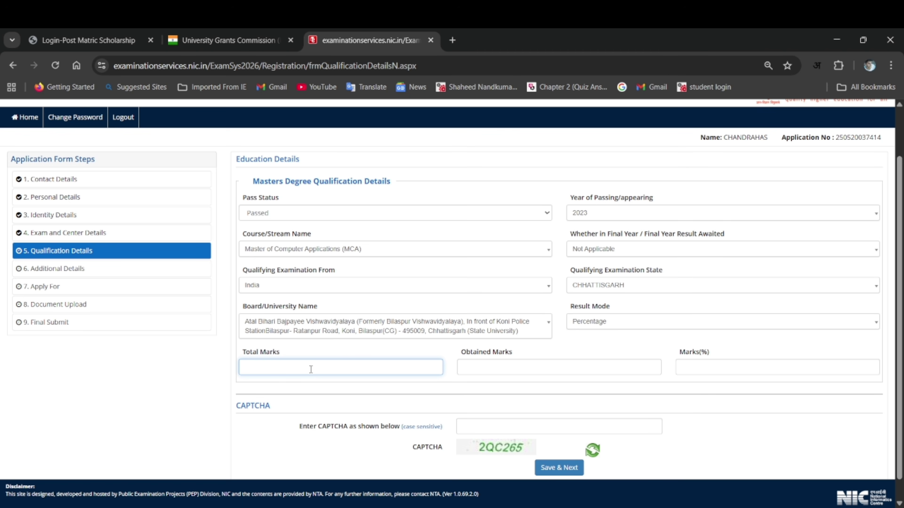
pyautogui.write('2600')
pyautogui.click(481, 363)
pyautogui.write('2011')
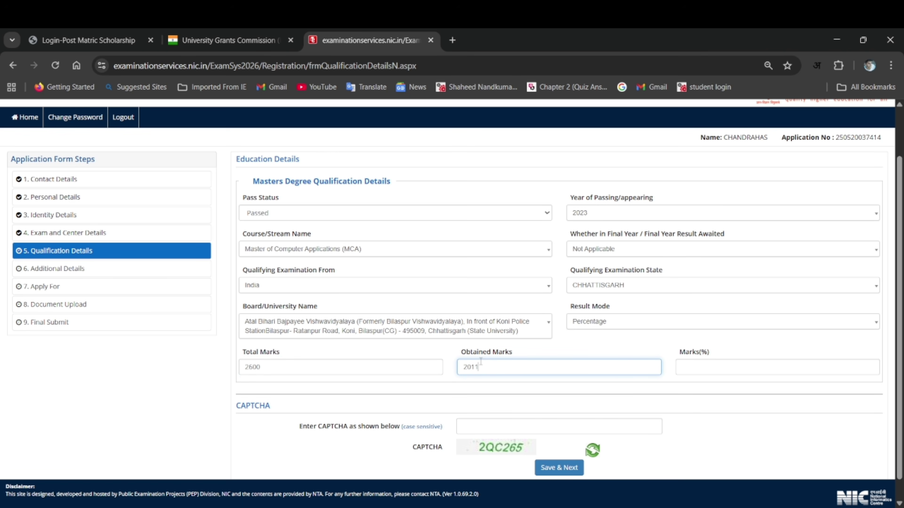
pyautogui.click(653, 354)
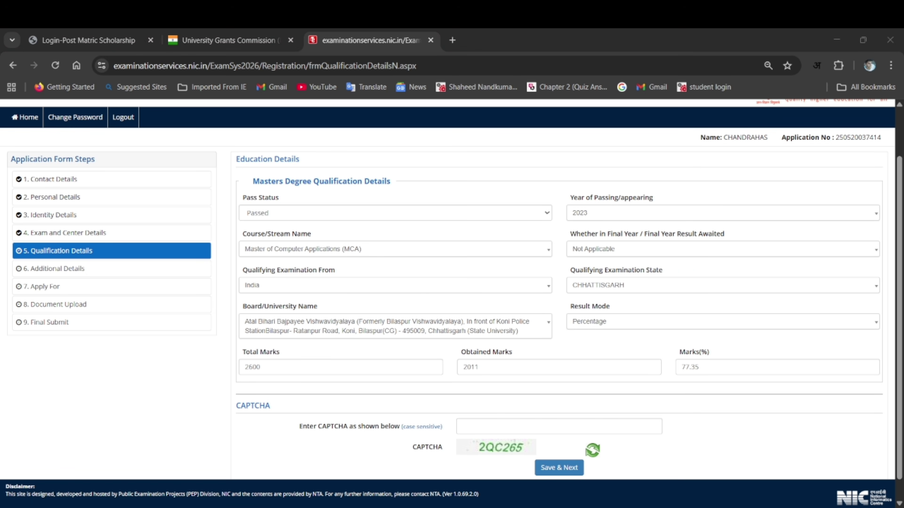
# Paste the CAPTCHA, save the qualification details, and confirm with Yes.
pyautogui.write('2QC265')
pyautogui.click(558, 468)
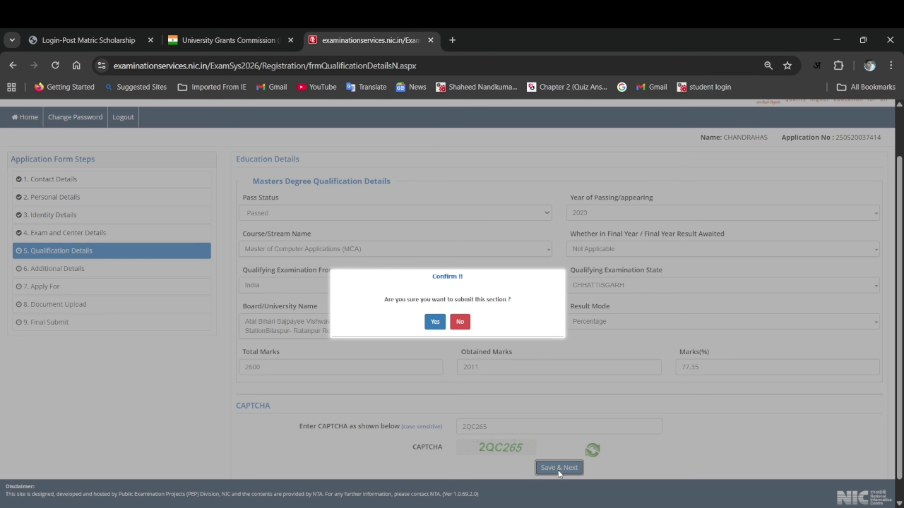
pyautogui.click(435, 322)
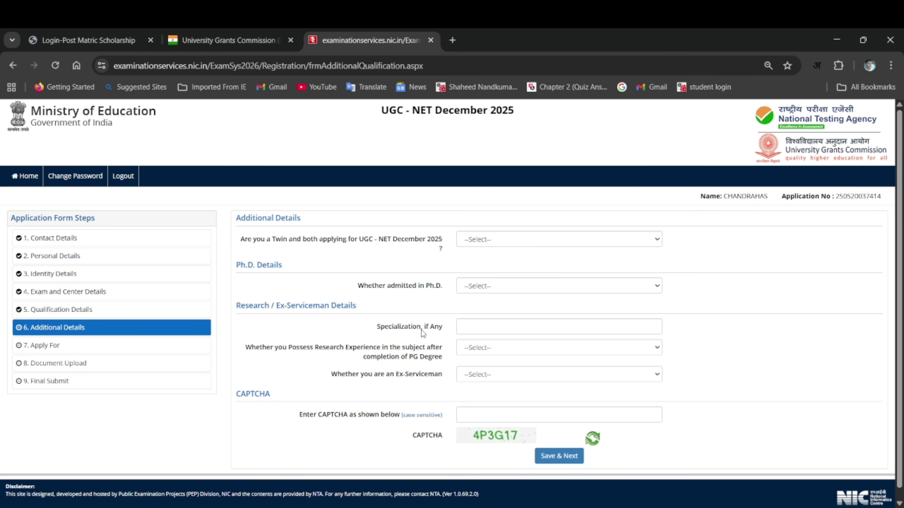
# Answer No to applying as a twin, Ph.D. admission, and post-PG research experience.
pyautogui.scroll(-1, 421, 329)
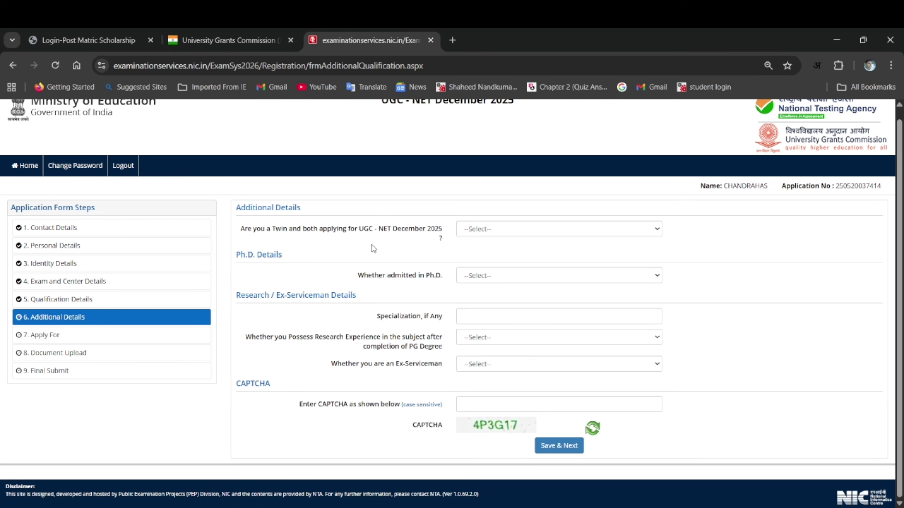
pyautogui.click(504, 235)
pyautogui.click(495, 262)
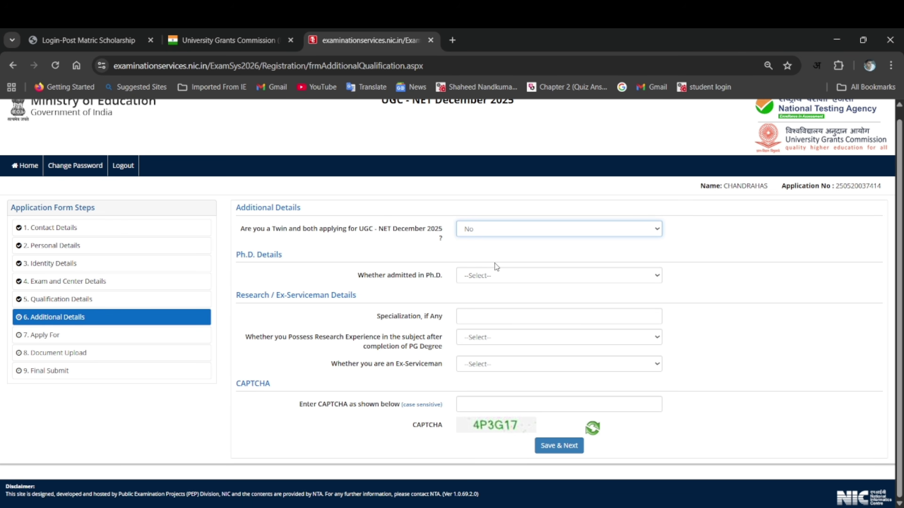
pyautogui.click(500, 279)
pyautogui.click(493, 307)
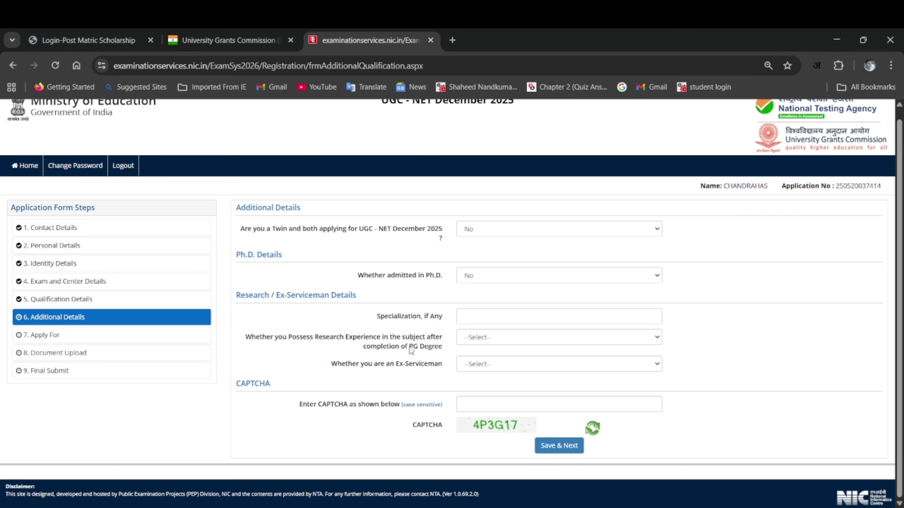
pyautogui.click(515, 338)
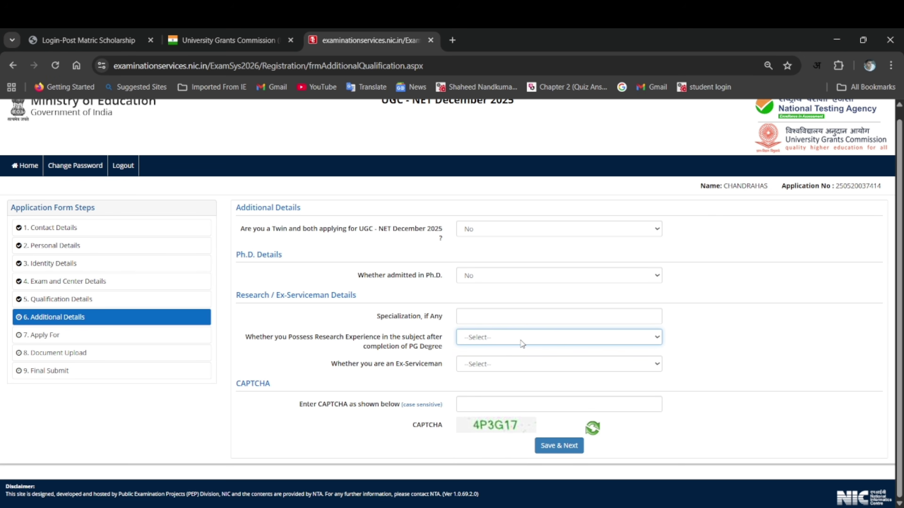
pyautogui.click(506, 357)
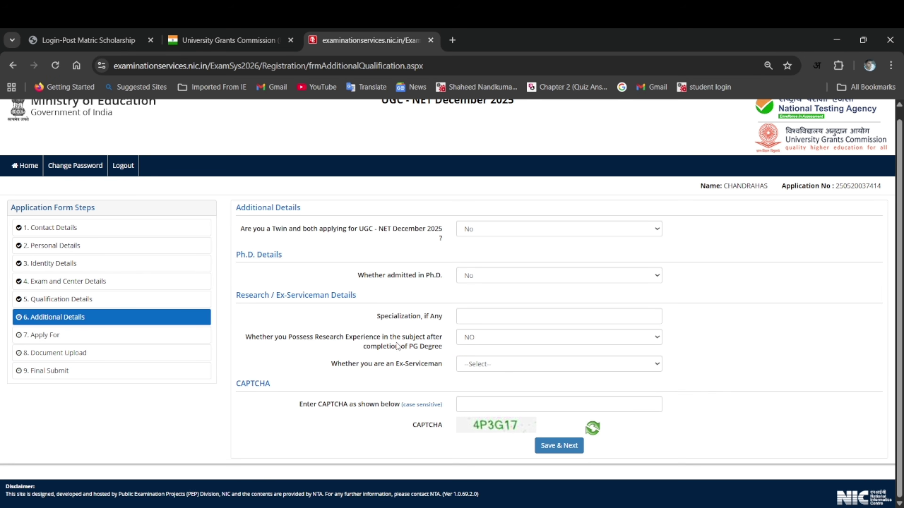
# Answer NO to the Ex-Serviceman question.
pyautogui.moveTo(260, 338); pyautogui.dragTo(456, 350)
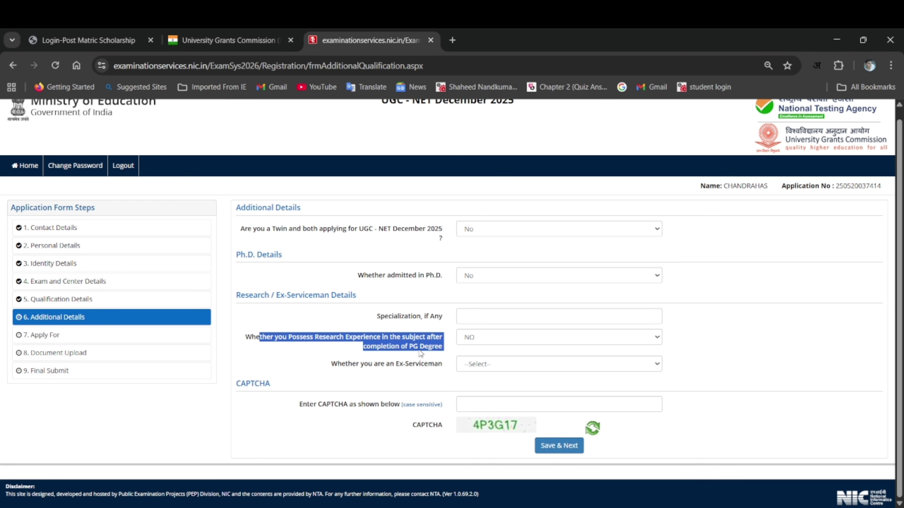
pyautogui.moveTo(328, 359); pyautogui.dragTo(445, 372)
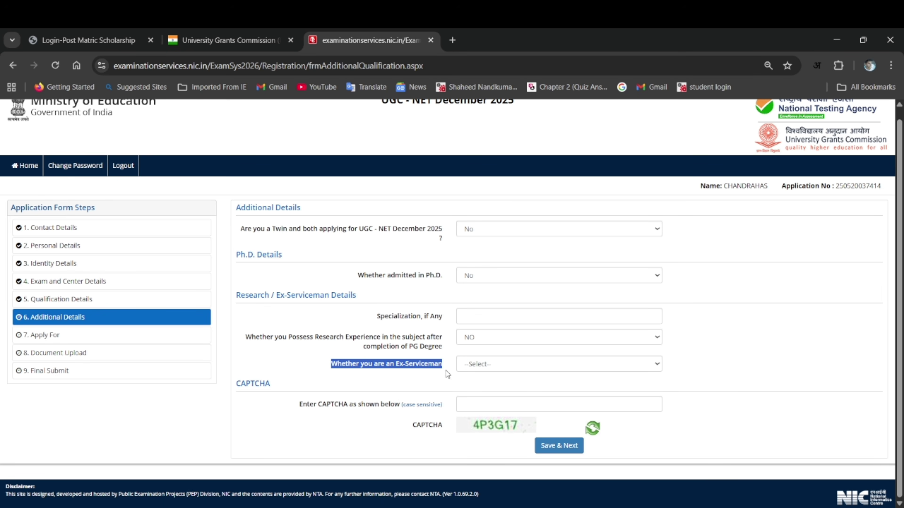
pyautogui.press('Tab')
pyautogui.press('n')
pyautogui.click(373, 363)
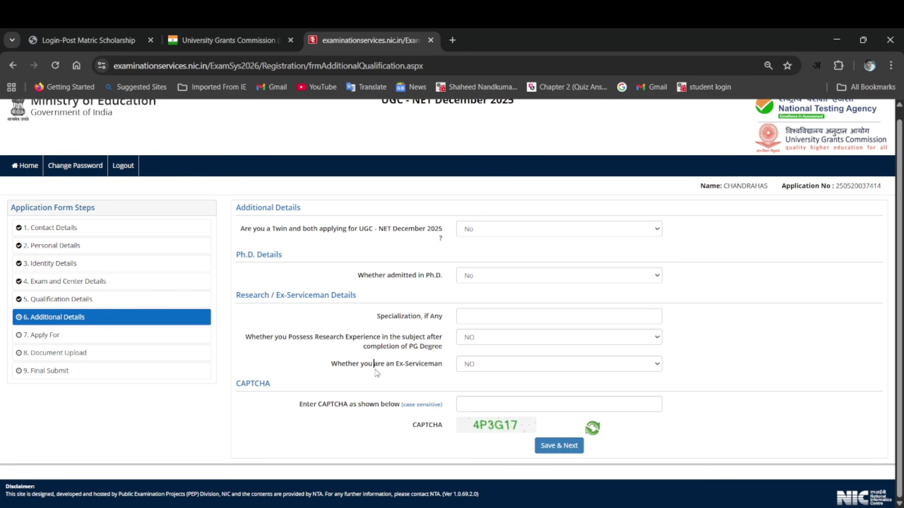
pyautogui.moveTo(299, 404); pyautogui.dragTo(477, 411)
# Enter CAPTCHA 4P3G17, save Additional Details, and confirm with Yes.
pyautogui.click(497, 407)
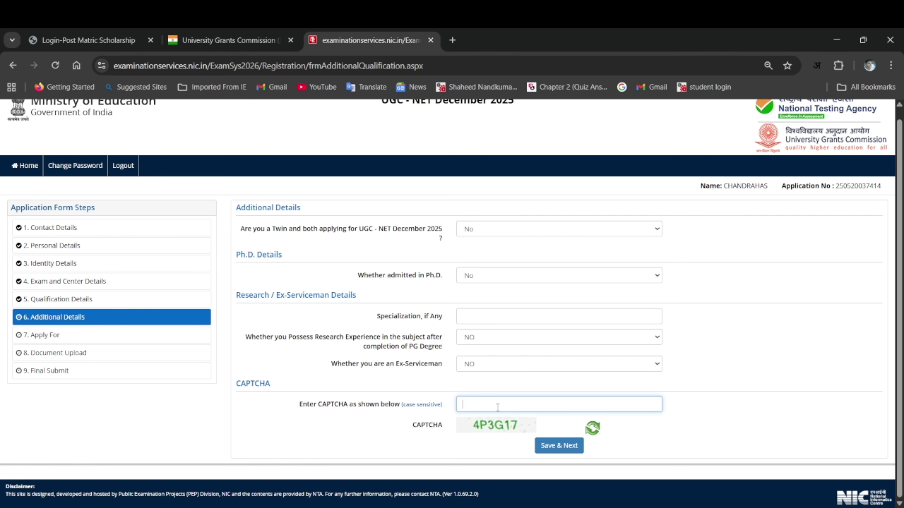
pyautogui.write('4P3G17')
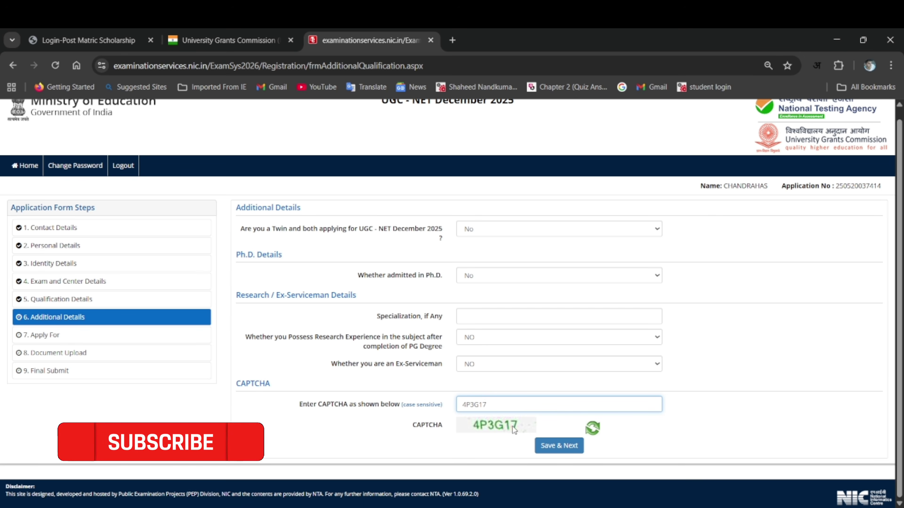
pyautogui.click(568, 448)
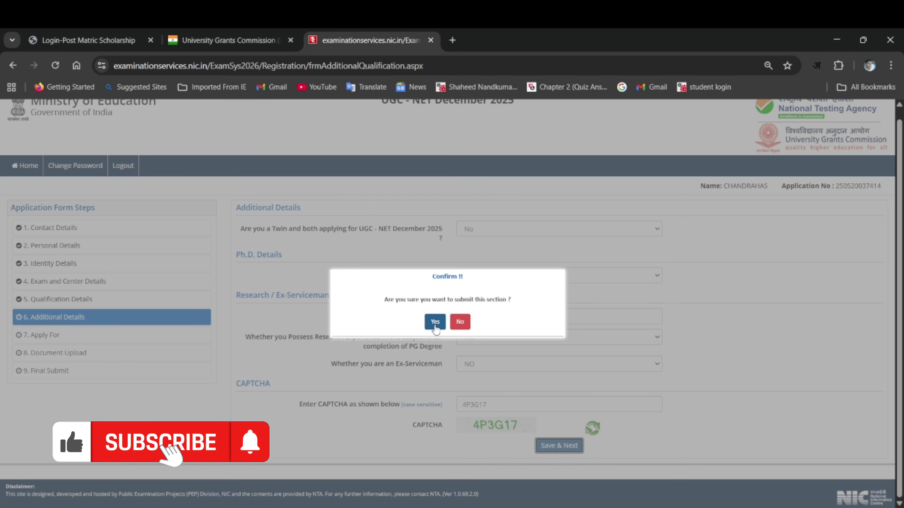
pyautogui.click(435, 322)
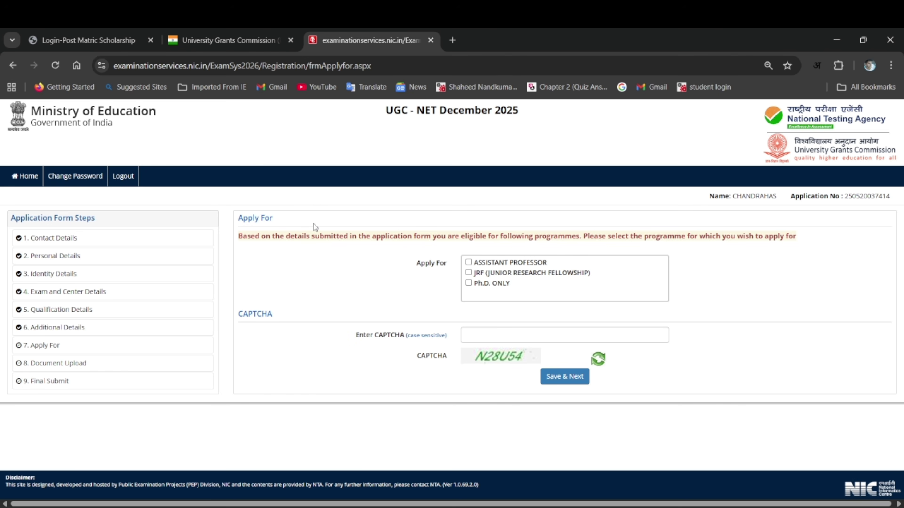
# Tick Assistant Professor, JRF and Ph.D. Only, enter CAPTCHA N28U54, and save.
pyautogui.click(469, 263)
pyautogui.click(468, 273)
pyautogui.click(468, 284)
pyautogui.click(493, 340)
pyautogui.write('N')
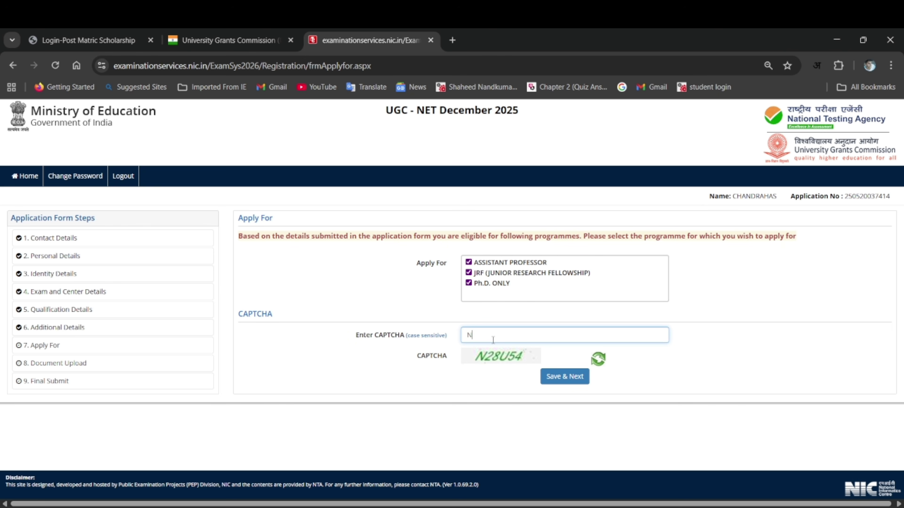
pyautogui.write('28U54')
pyautogui.click(563, 380)
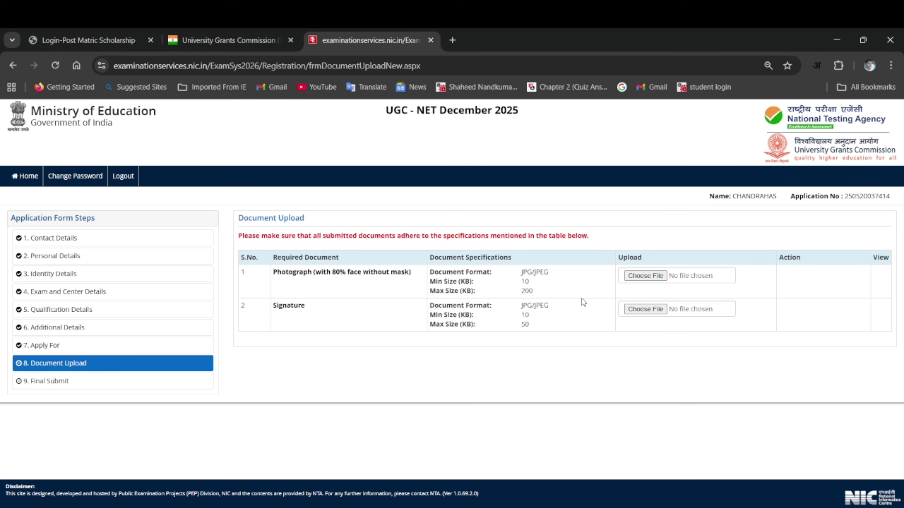
# Choose image.jpeg as the candidate photograph so it opens in the photo editor.
pyautogui.click(652, 278)
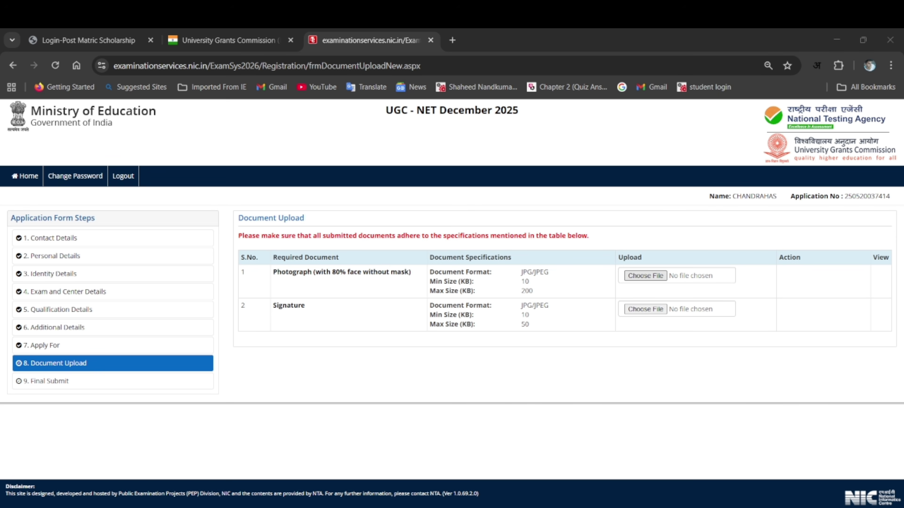
pyautogui.click(806, 491)
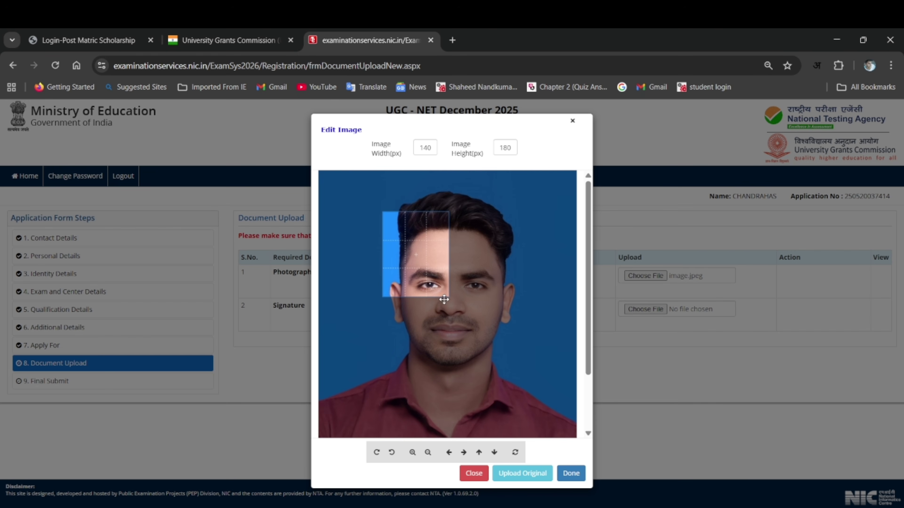
# Try moving the crop box and zooming out, then keep image.jpeg uncropped as the original.
pyautogui.moveTo(447, 295); pyautogui.dragTo(463, 333)
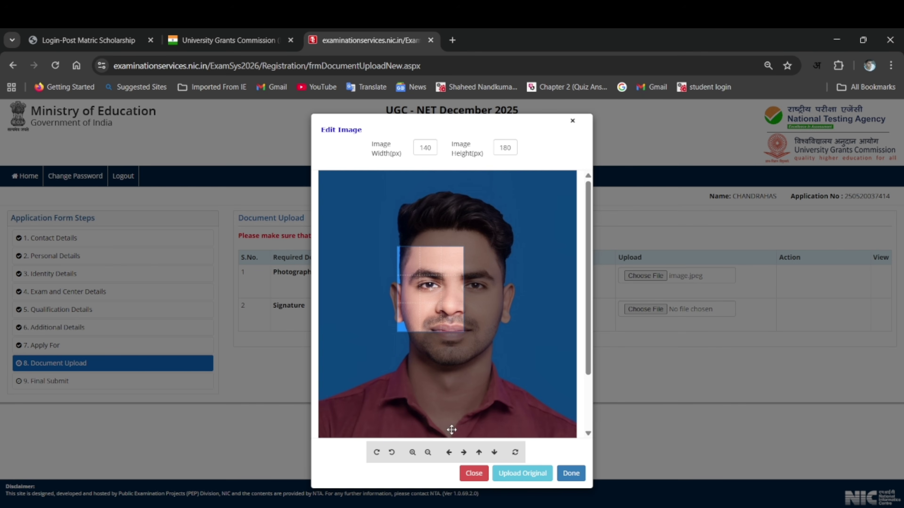
pyautogui.click(427, 452)
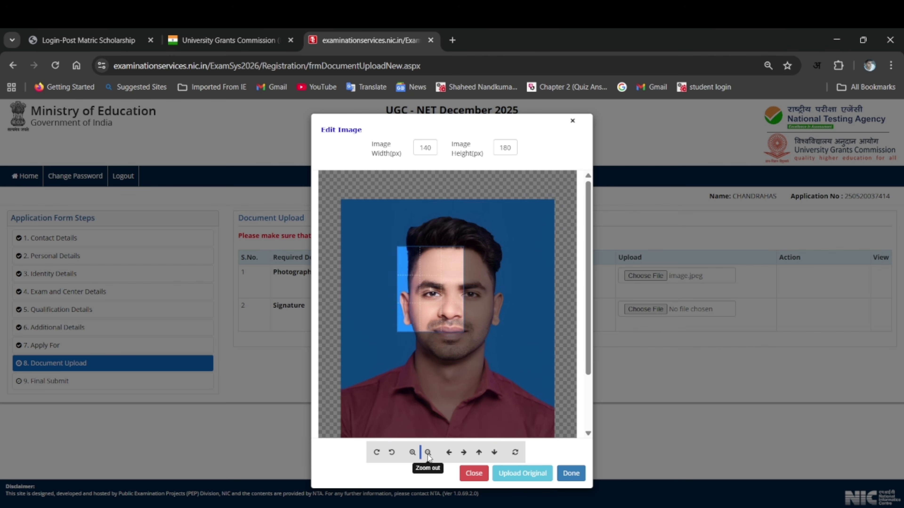
pyautogui.click(427, 453)
pyautogui.click(428, 453)
pyautogui.moveTo(431, 291); pyautogui.dragTo(458, 332)
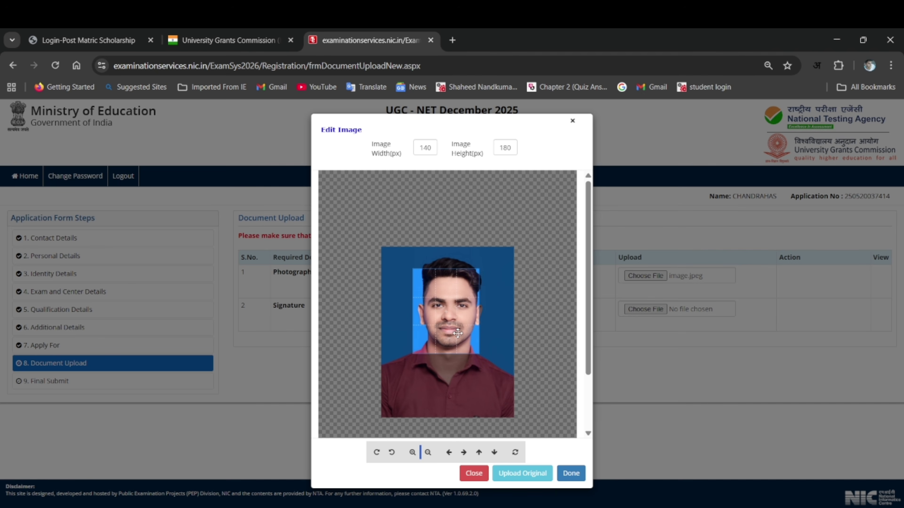
pyautogui.click(427, 453)
pyautogui.click(428, 452)
pyautogui.click(427, 453)
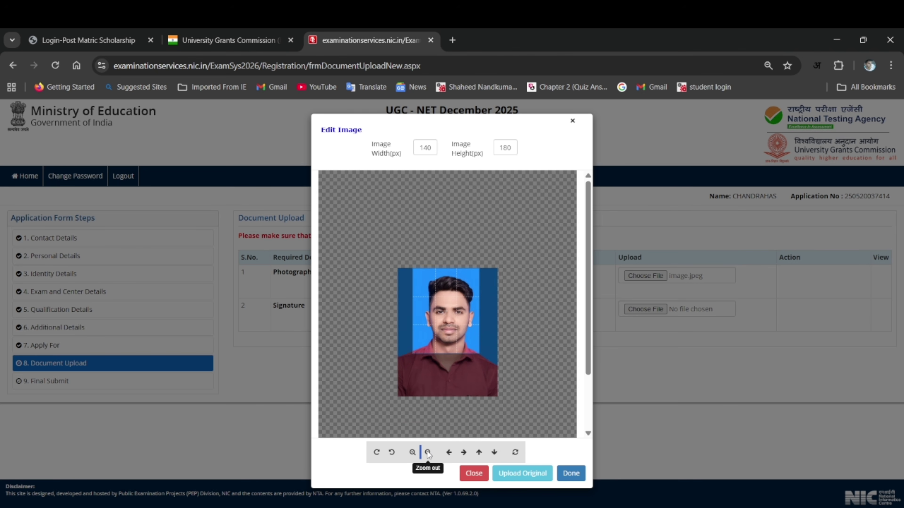
pyautogui.click(427, 452)
pyautogui.click(427, 452)
pyautogui.click(428, 452)
pyautogui.click(427, 453)
pyautogui.click(427, 453)
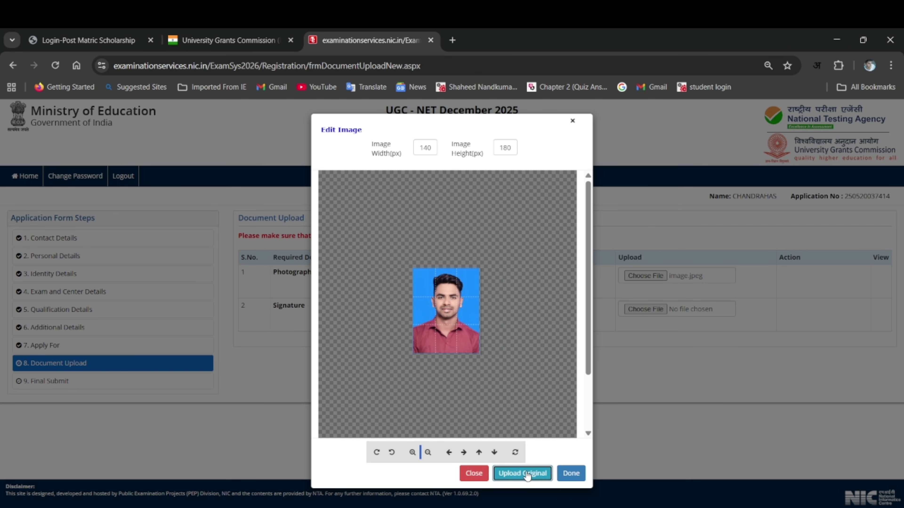
pyautogui.click(527, 474)
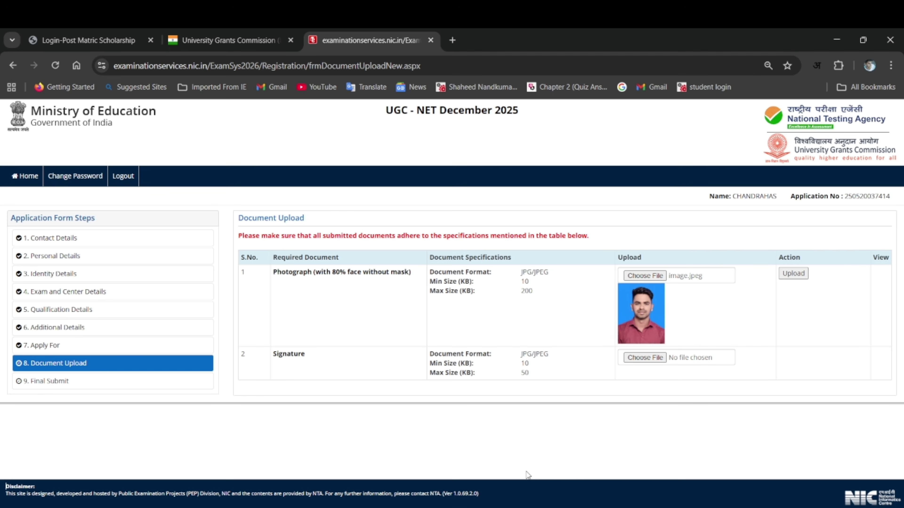
# Upload the photograph, acknowledge the success message, and start choosing a signature file.
pyautogui.click(793, 274)
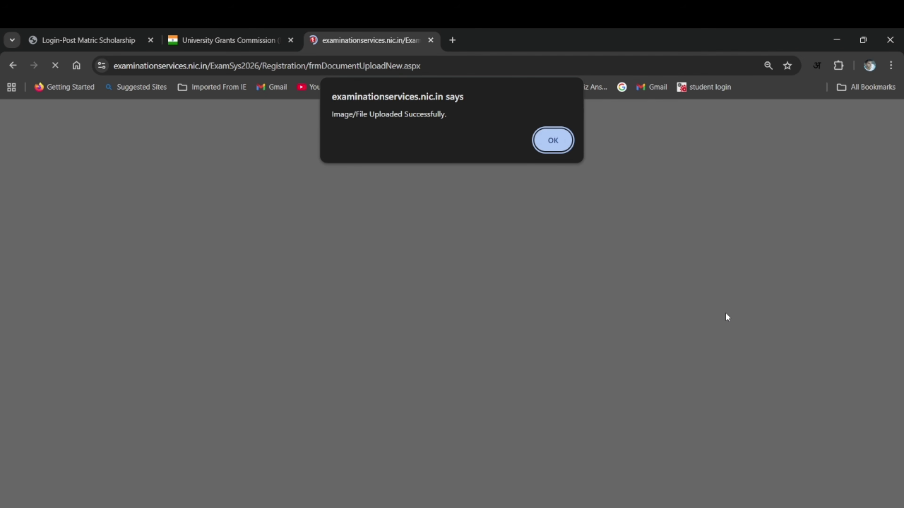
pyautogui.click(552, 140)
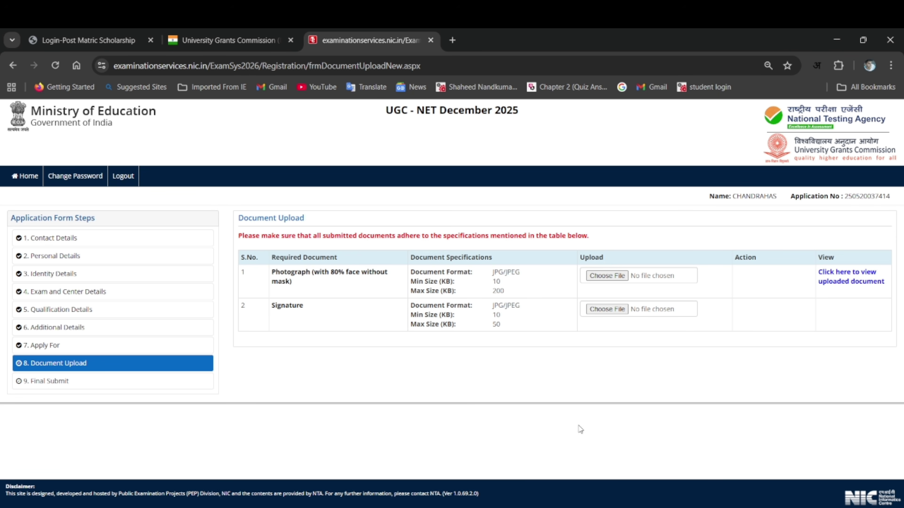
pyautogui.click(587, 507)
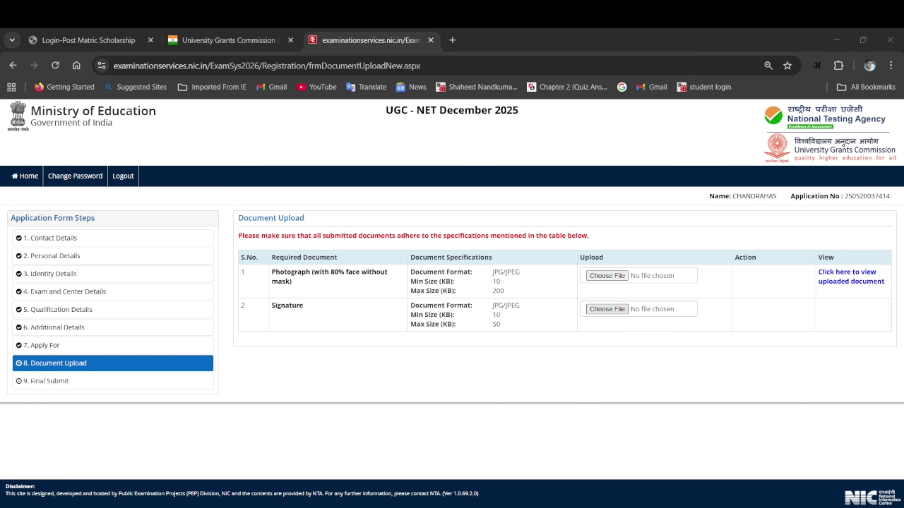
# Upload sign.jpg uncropped as the signature and acknowledge the success message.
pyautogui.click(667, 419)
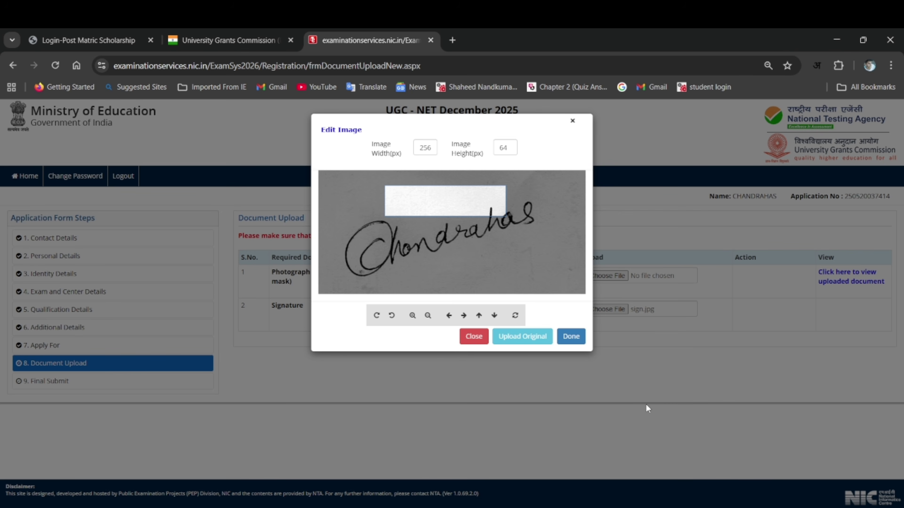
pyautogui.click(530, 337)
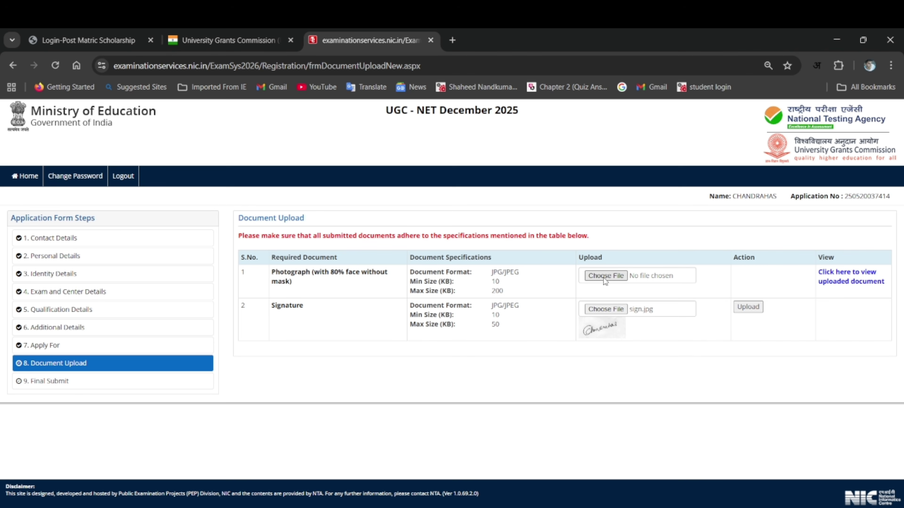
pyautogui.click(748, 306)
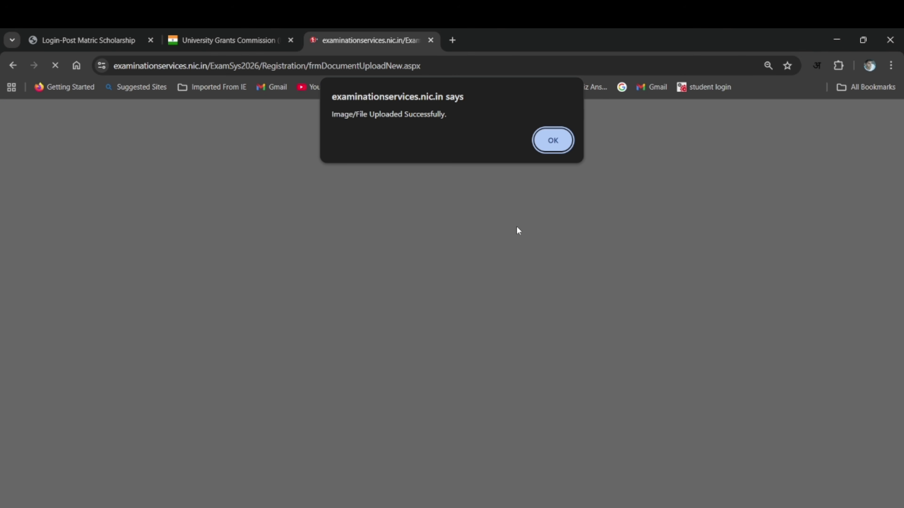
pyautogui.click(551, 147)
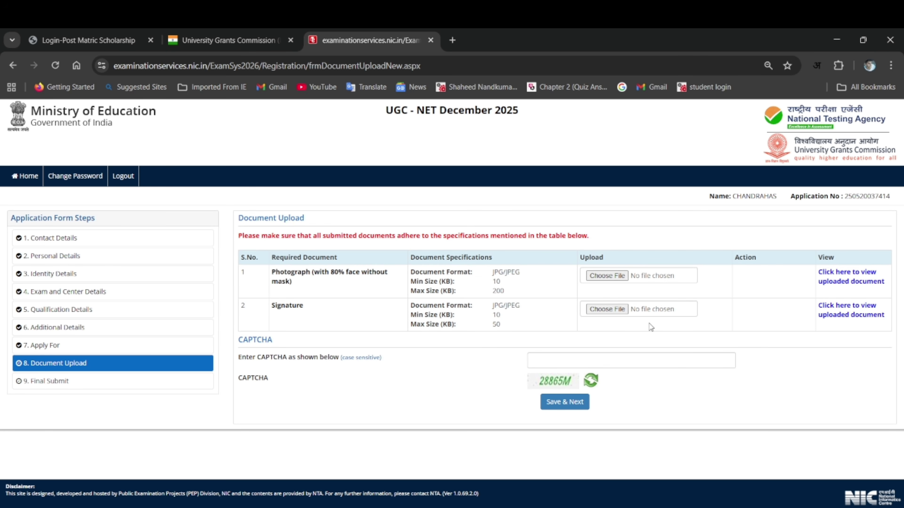
# Enter the CAPTCHA and save the Document Upload step, confirming the submission.
pyautogui.click(632, 363)
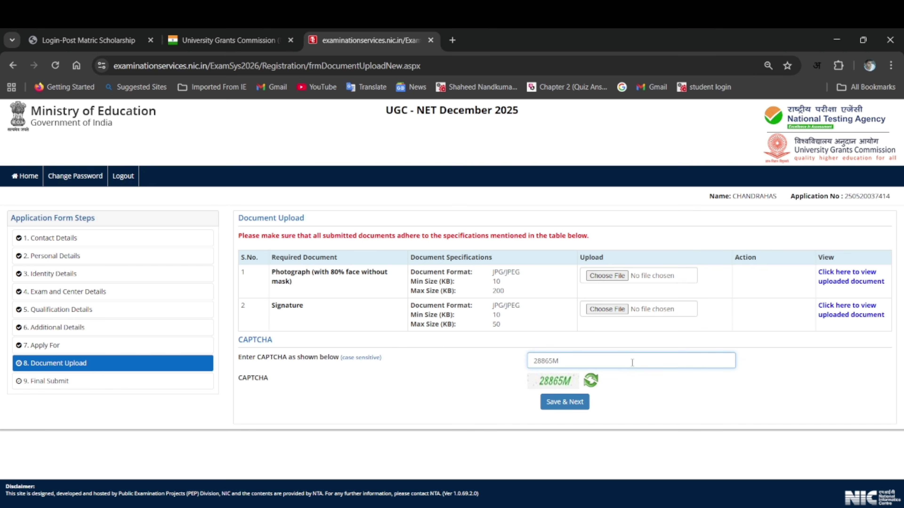
pyautogui.click(564, 401)
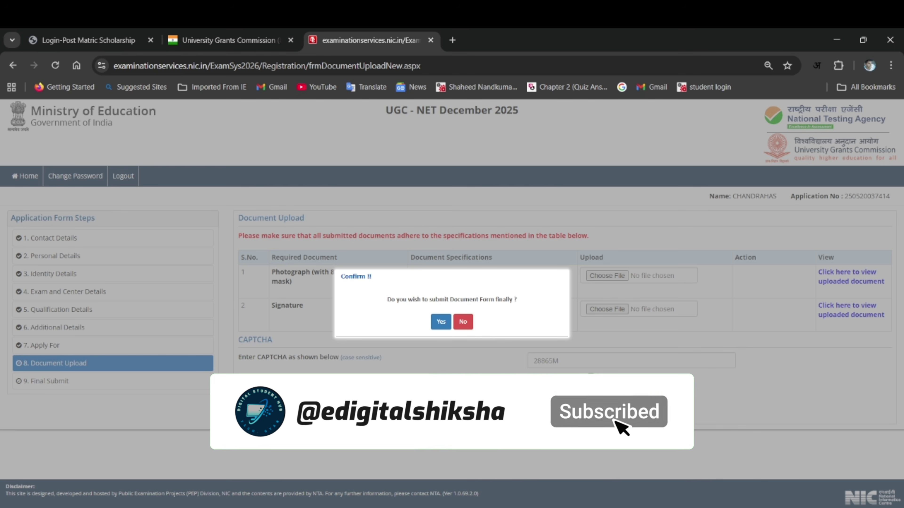
pyautogui.click(441, 322)
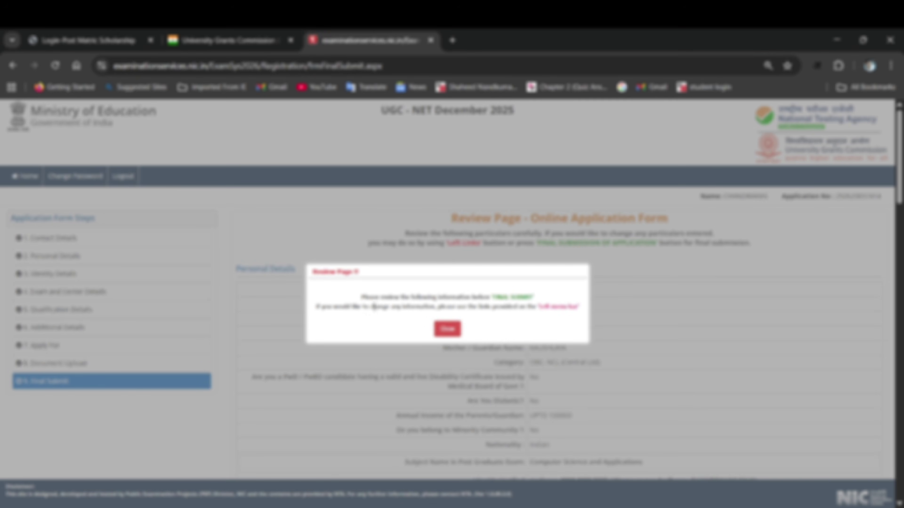
# Tick every verification checklist item, from Name and Category to Date of Birth and Gender.
pyautogui.click(444, 330)
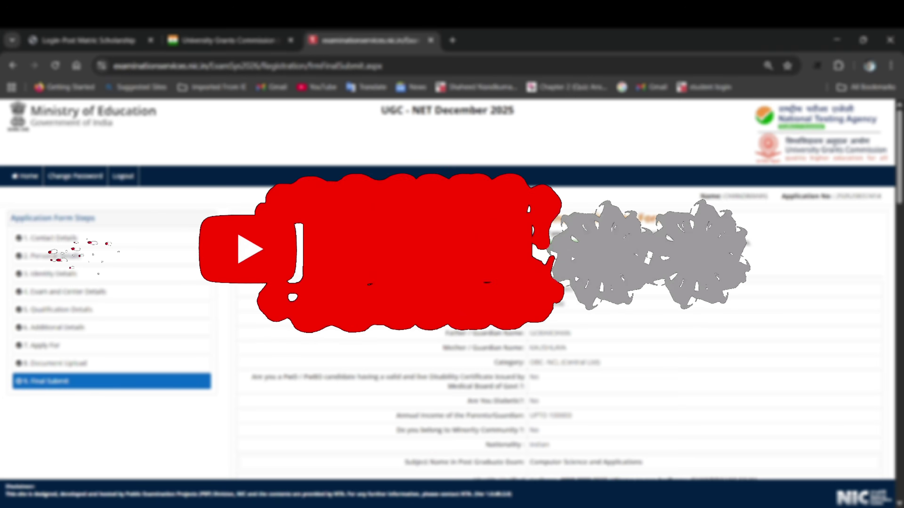
pyautogui.scroll(-10, 558, 284)
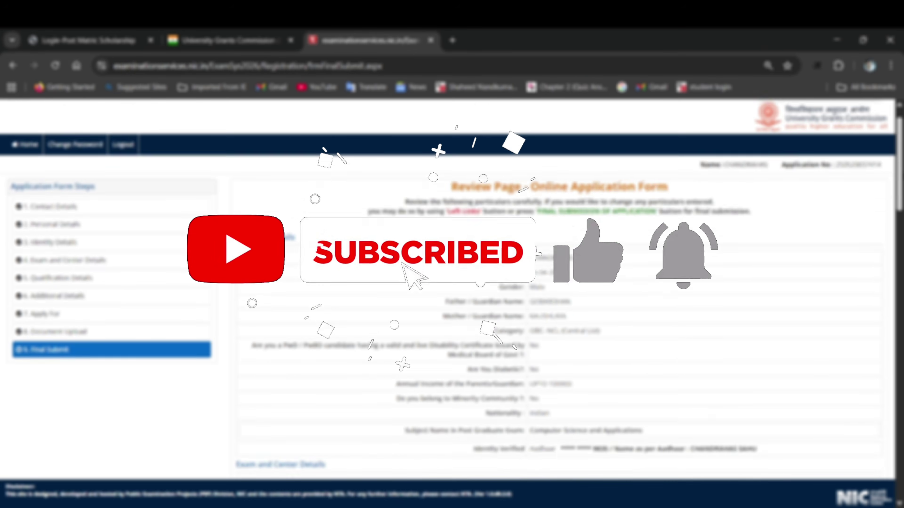
pyautogui.scroll(-3, 551, 316)
pyautogui.scroll(-10, 630, 318)
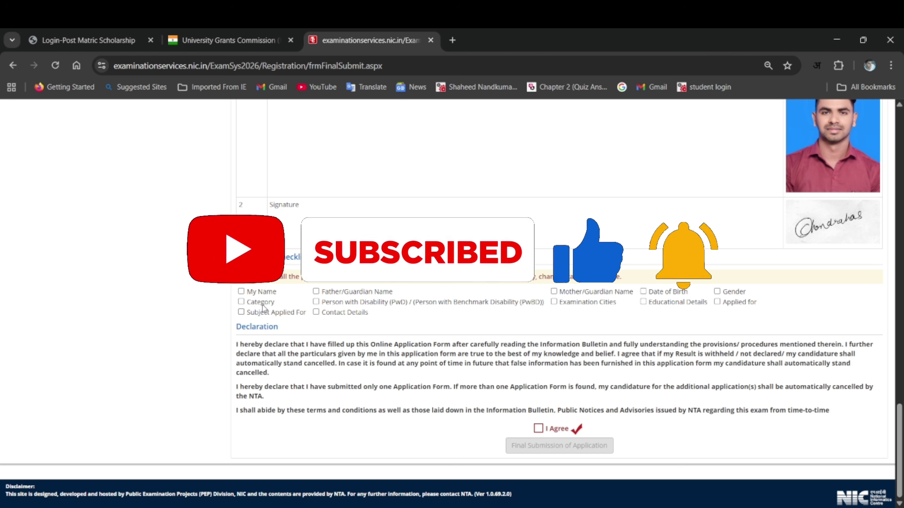
pyautogui.click(241, 292)
pyautogui.click(241, 302)
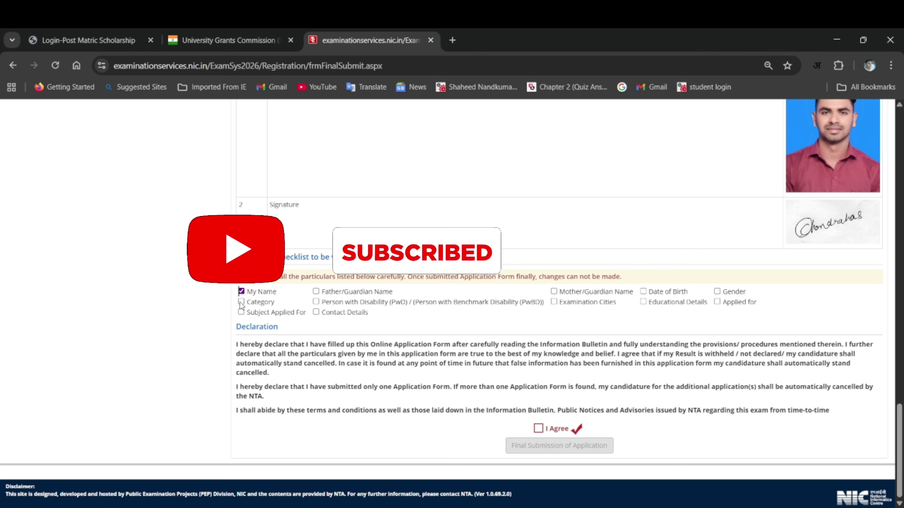
pyautogui.click(241, 312)
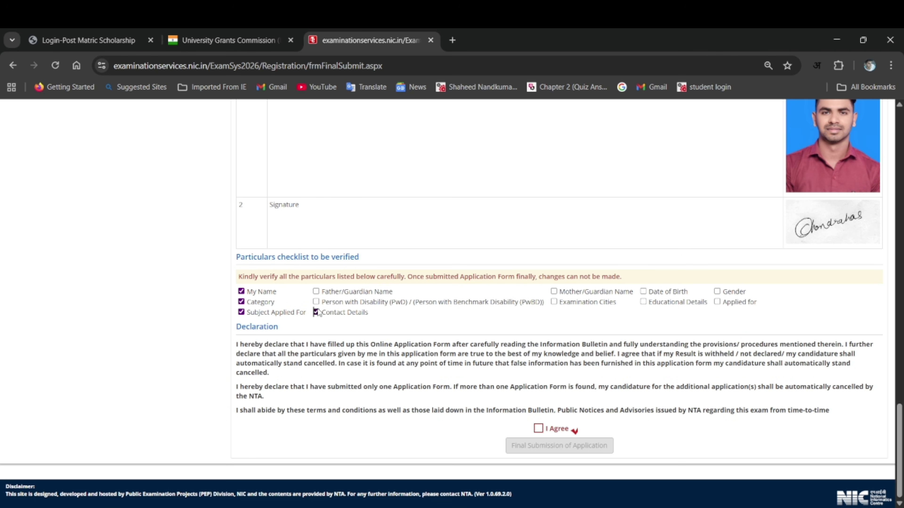
pyautogui.click(316, 302)
pyautogui.click(316, 291)
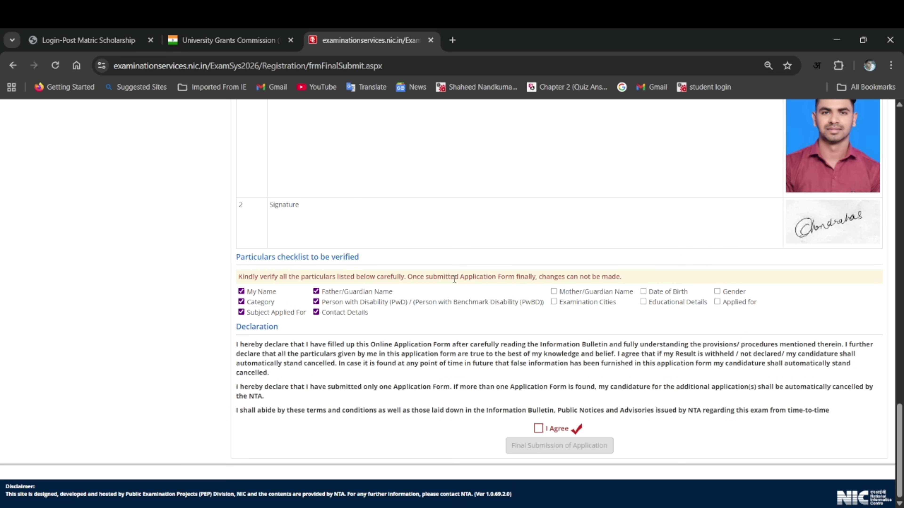
pyautogui.click(553, 292)
pyautogui.click(554, 302)
pyautogui.click(643, 292)
pyautogui.click(716, 302)
pyautogui.click(717, 292)
# Review the whole application page and agree to the declaration.
pyautogui.scroll(1, 481, 336)
pyautogui.scroll(15, 481, 336)
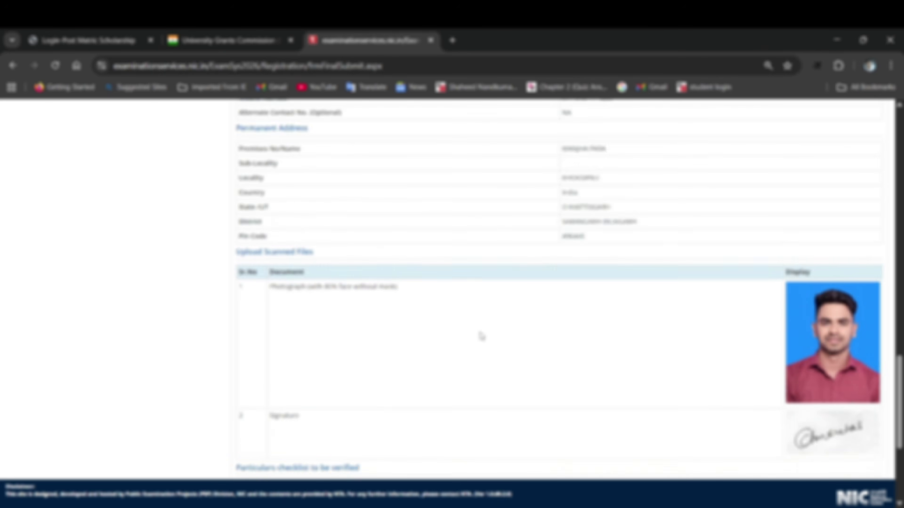
pyautogui.scroll(6, 462, 343)
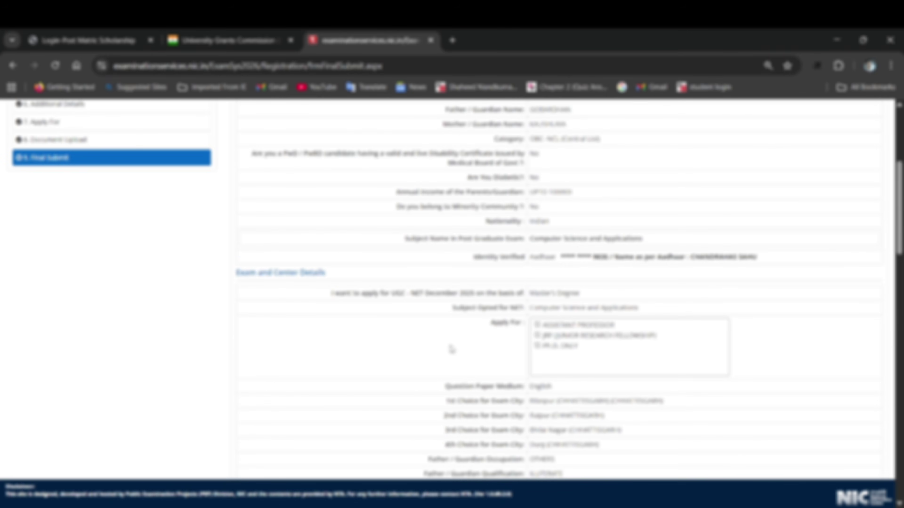
pyautogui.scroll(-3, 445, 348)
pyautogui.scroll(-6, 442, 349)
pyautogui.scroll(5, 439, 348)
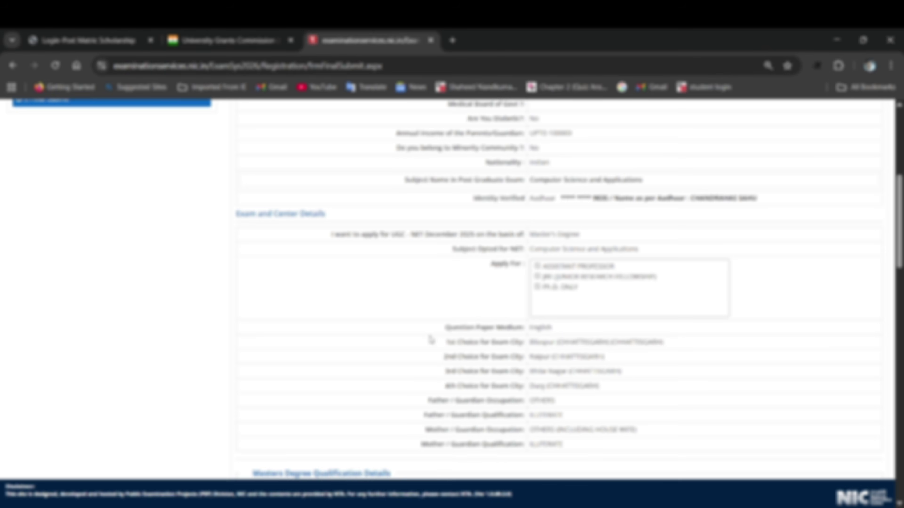
pyautogui.scroll(-2, 430, 340)
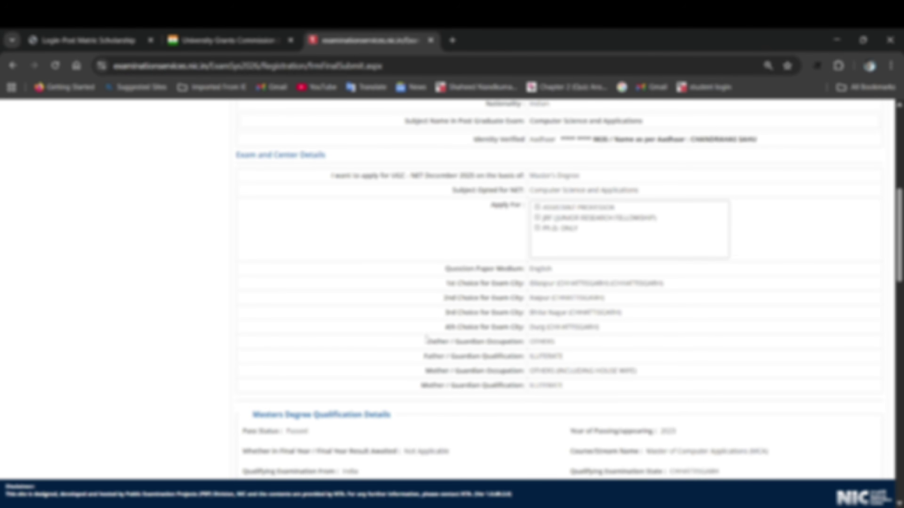
pyautogui.scroll(-6, 424, 340)
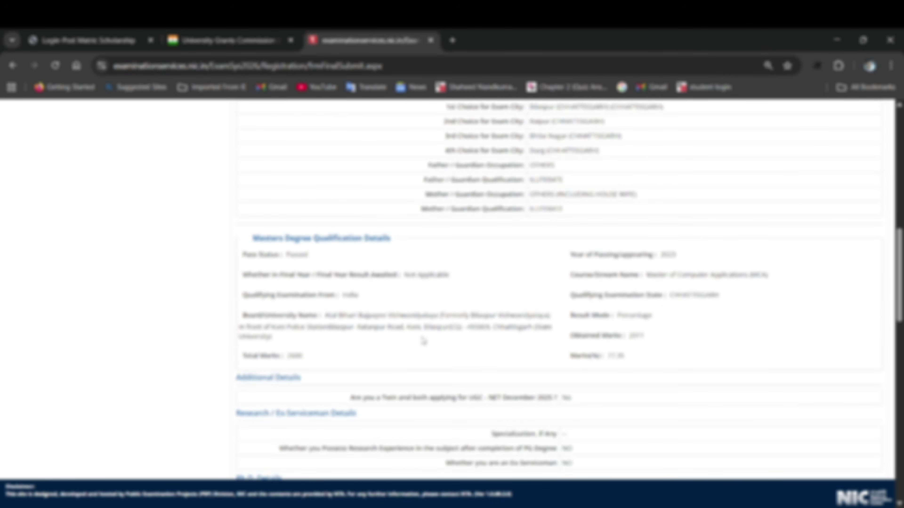
pyautogui.scroll(-9, 422, 336)
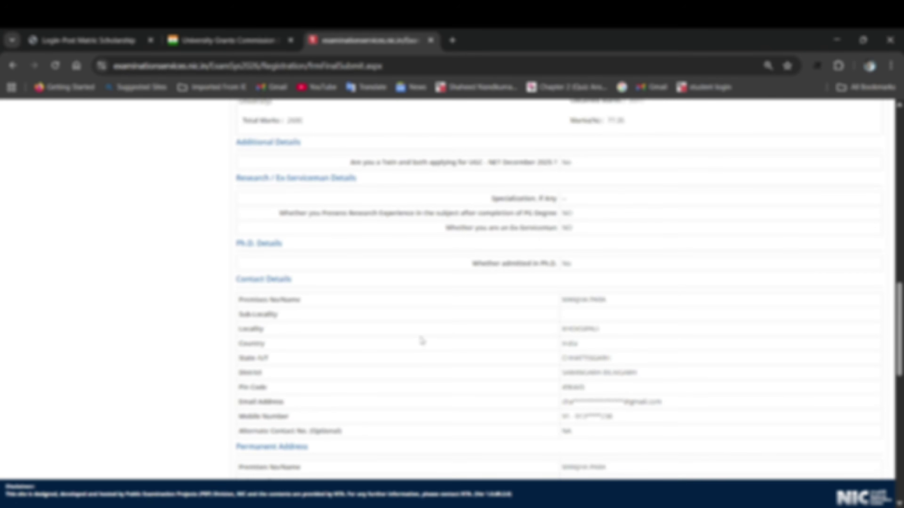
pyautogui.scroll(-9, 420, 340)
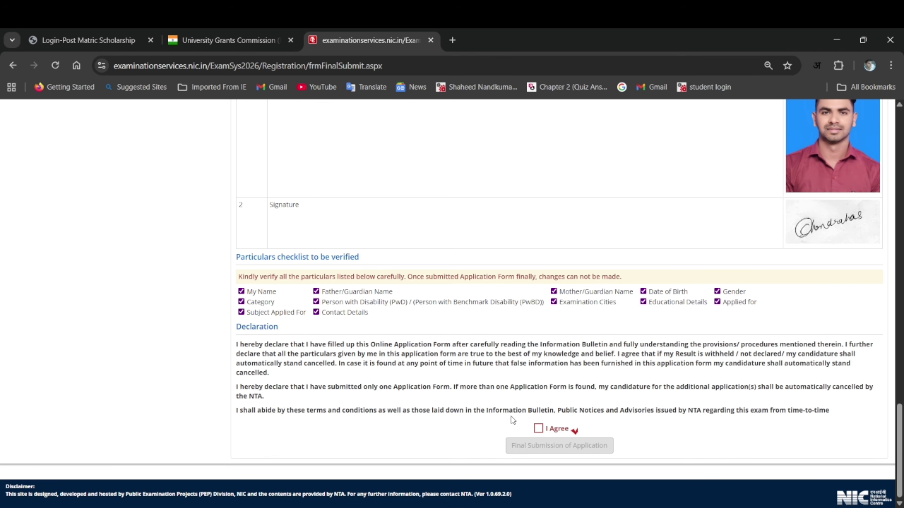
pyautogui.click(538, 428)
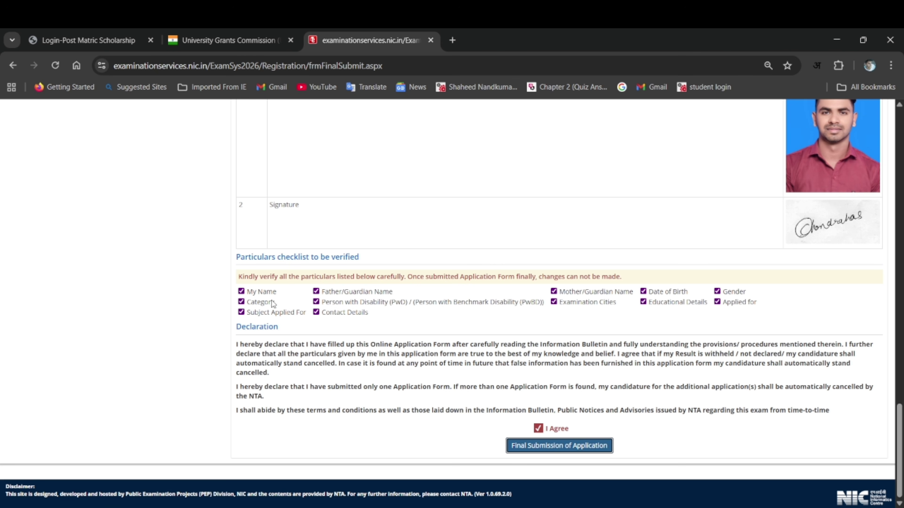
# Finally submit the application, confirm it, then go to verify the registered email.
pyautogui.click(551, 446)
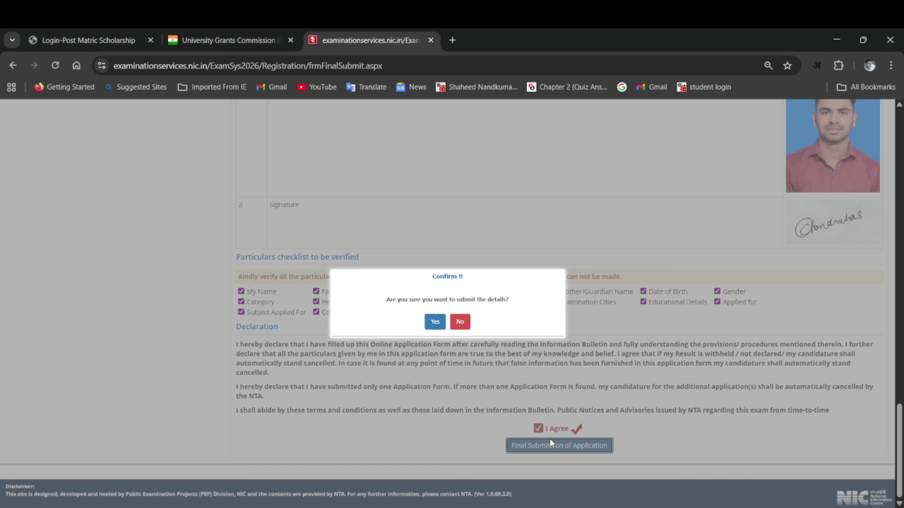
pyautogui.click(432, 325)
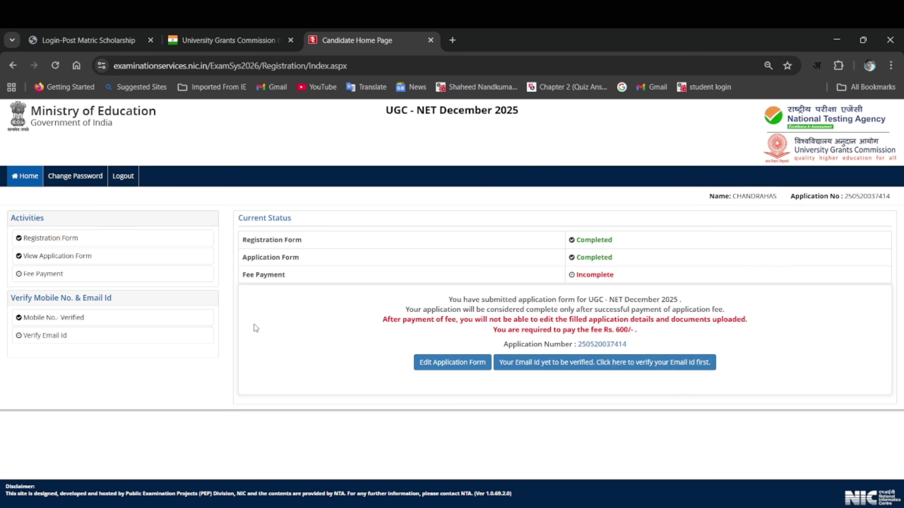
pyautogui.click(578, 365)
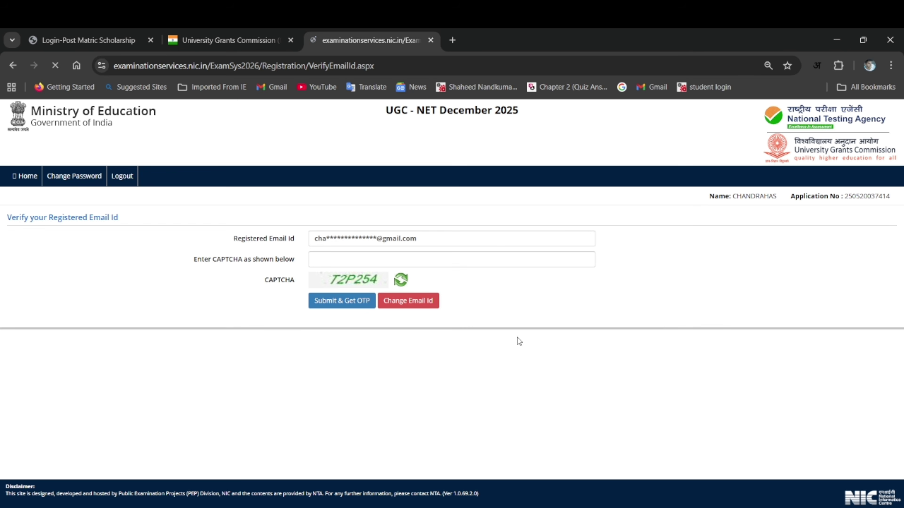
# Enter the CAPTCHA to get a one-time password sent to the registered email.
pyautogui.click(353, 259)
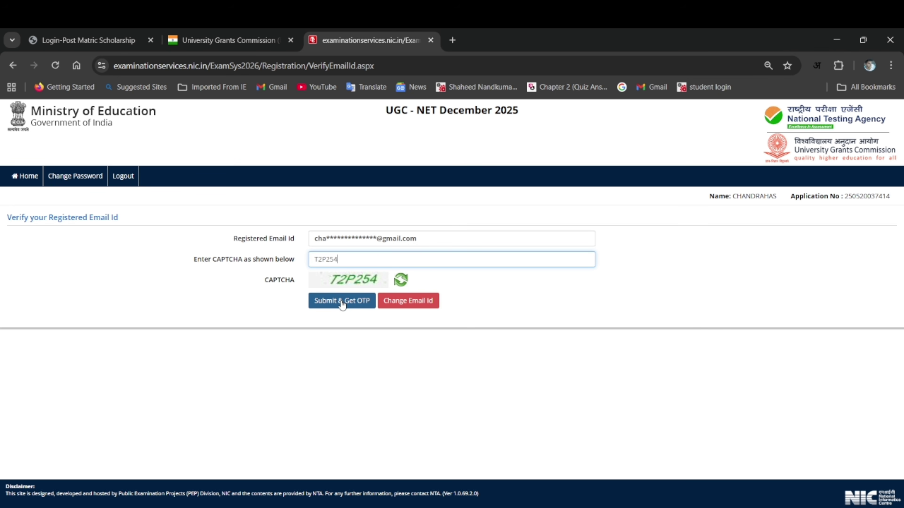
pyautogui.click(342, 303)
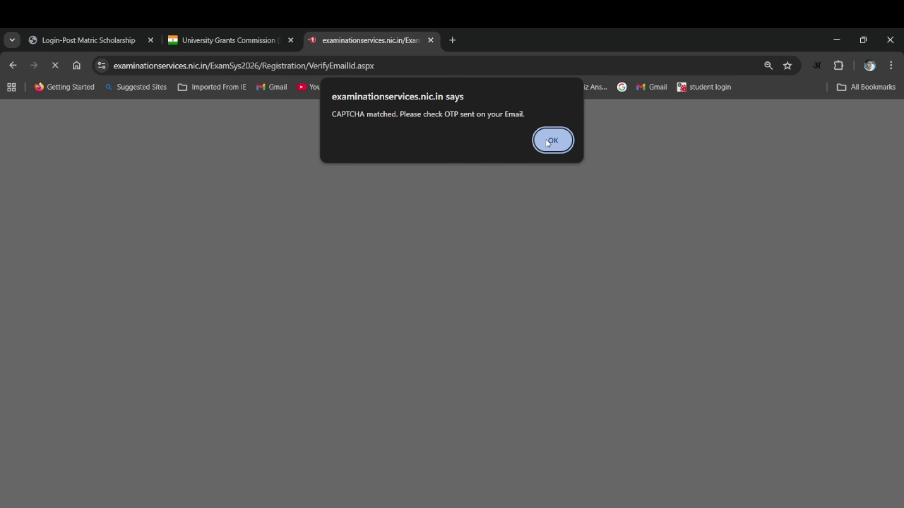
pyautogui.click(544, 139)
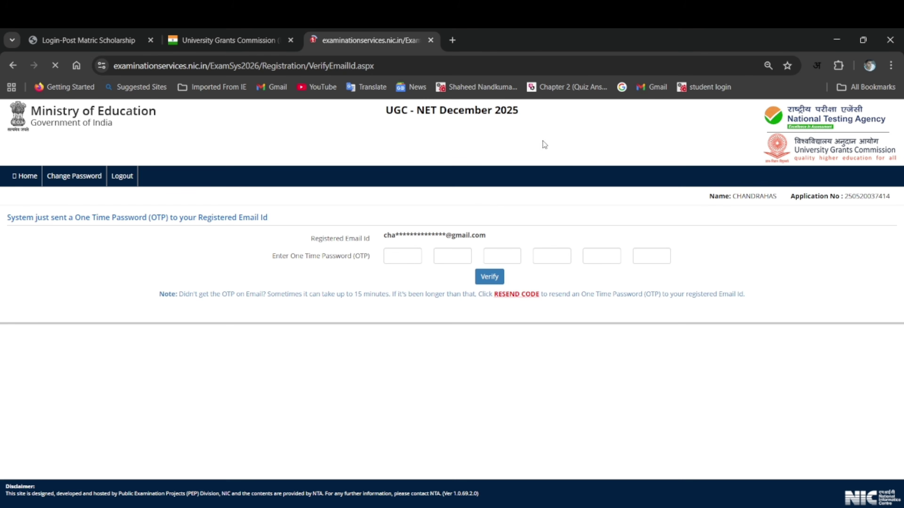
# Enter the emailed one-time password and verify it, acknowledging the success message.
pyautogui.click(407, 252)
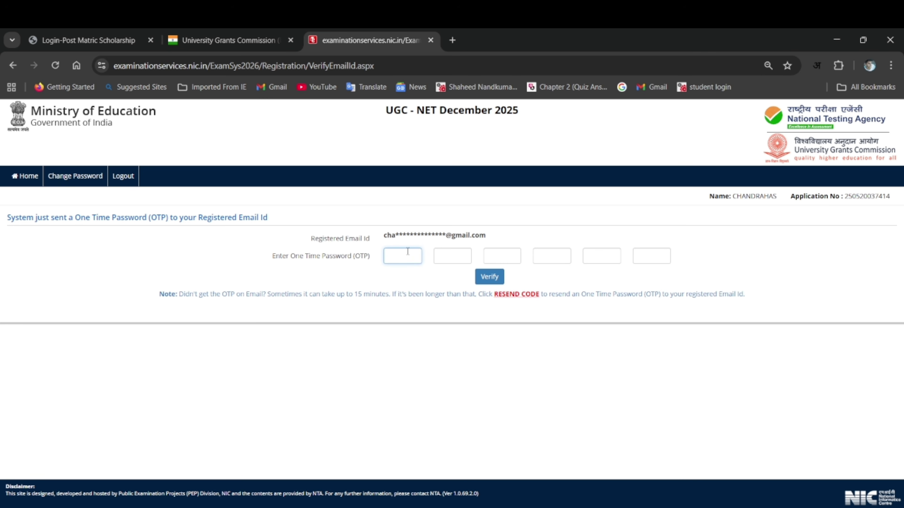
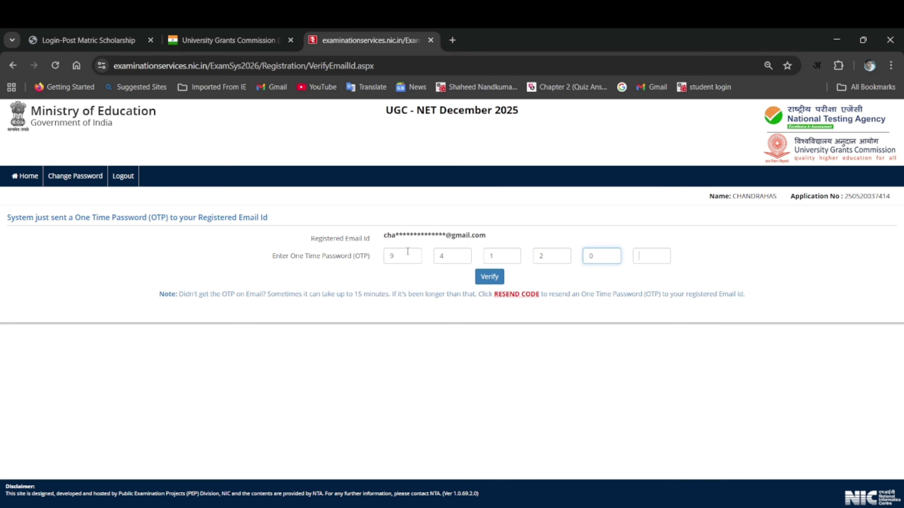
pyautogui.click(493, 278)
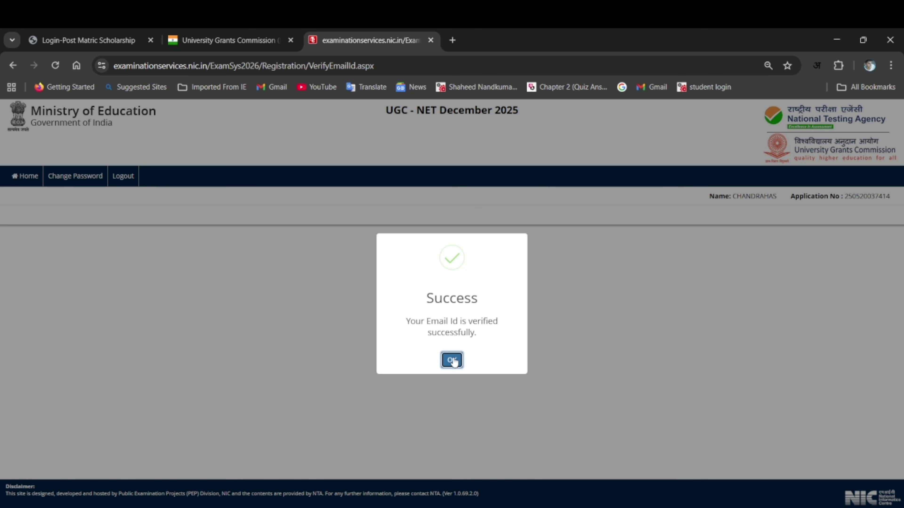
pyautogui.click(452, 360)
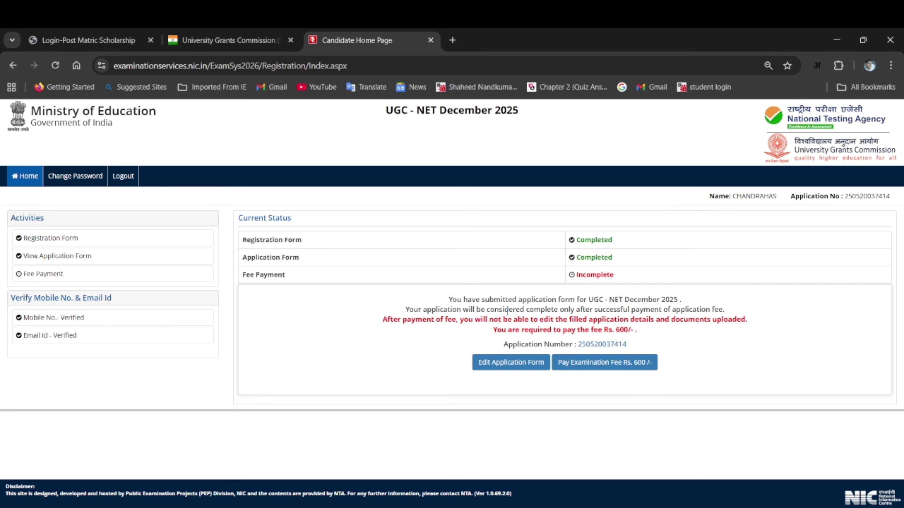
# Start paying the Rs. 600 examination fee by Online Payment and confirm.
pyautogui.click(619, 365)
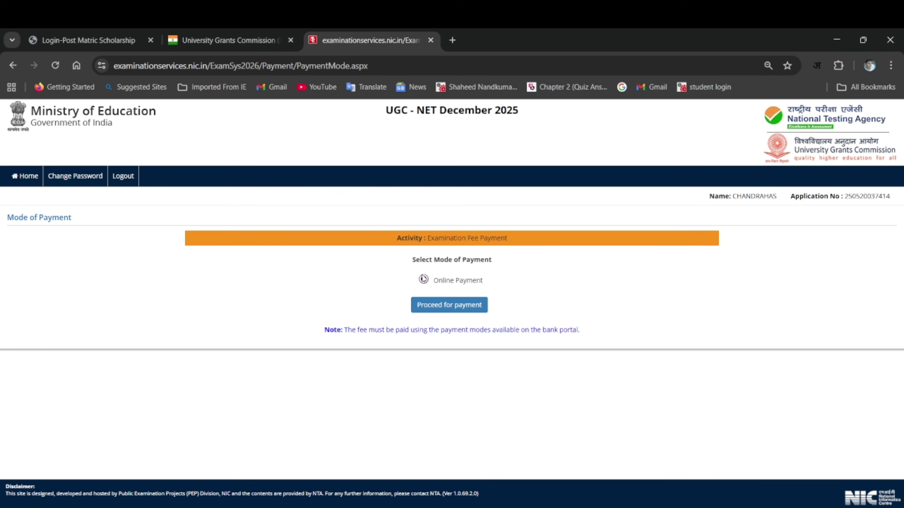
pyautogui.click(423, 279)
pyautogui.click(457, 307)
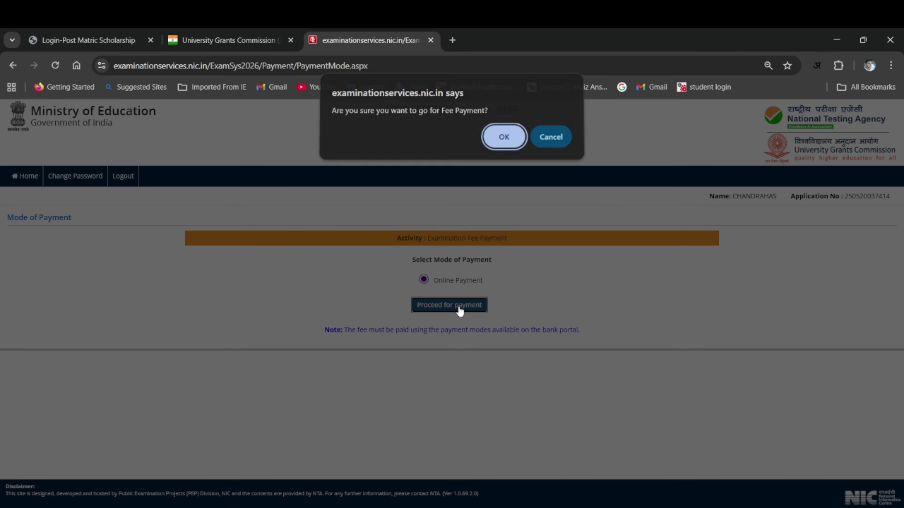
pyautogui.click(501, 147)
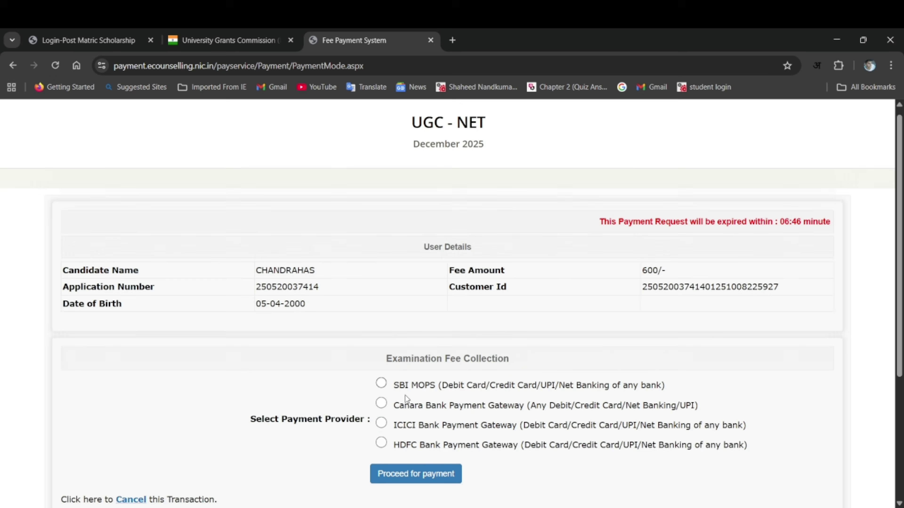
# Select SBI MOPS as the payment gateway and proceed to the SBI payment page.
pyautogui.scroll(-3, 405, 396)
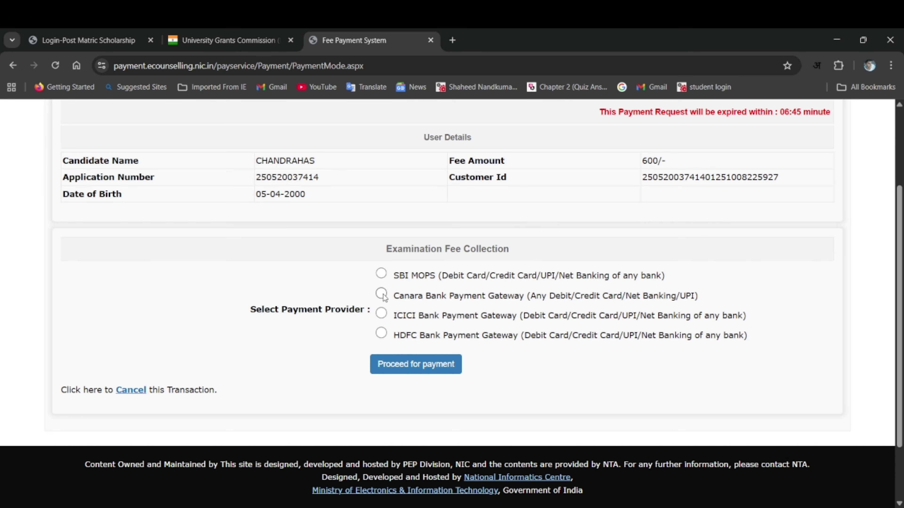
pyautogui.click(381, 274)
pyautogui.click(403, 363)
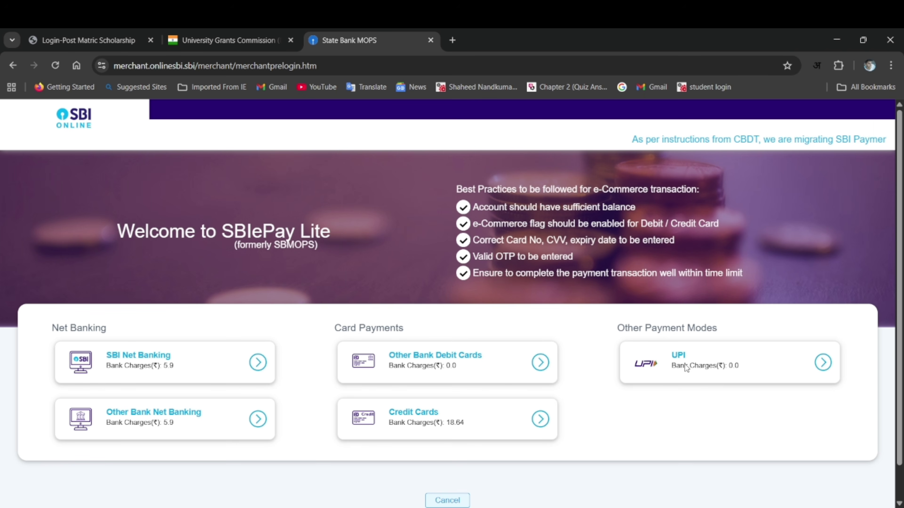
# Pay the 600 fee via UPI QR code, then open the confirmation page.
pyautogui.click(772, 360)
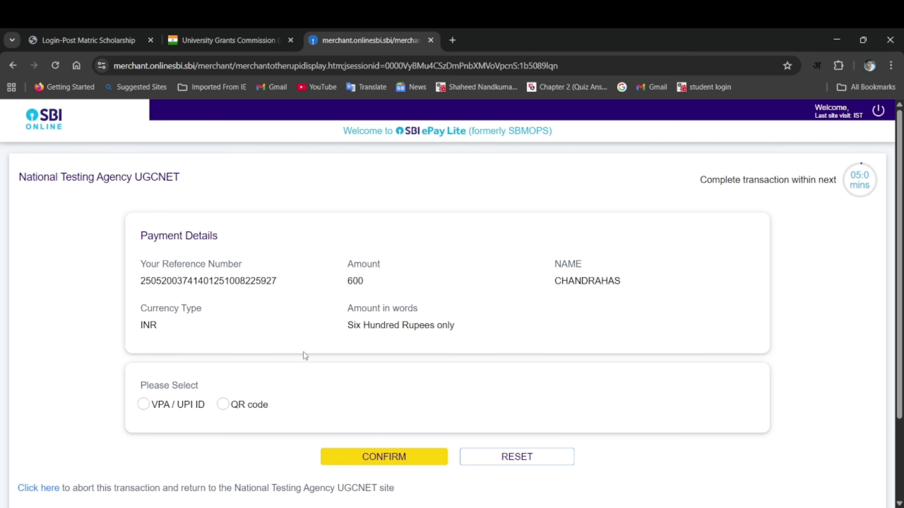
pyautogui.click(222, 404)
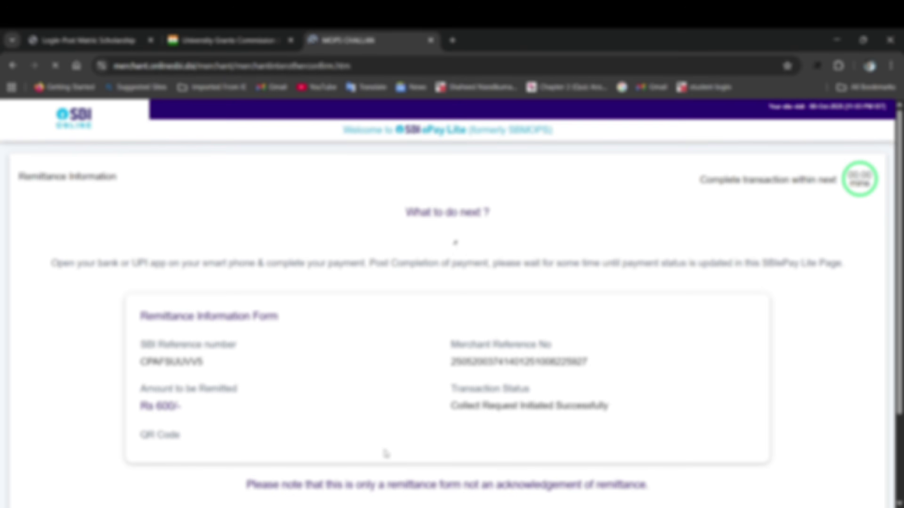
pyautogui.scroll(-3, 359, 413)
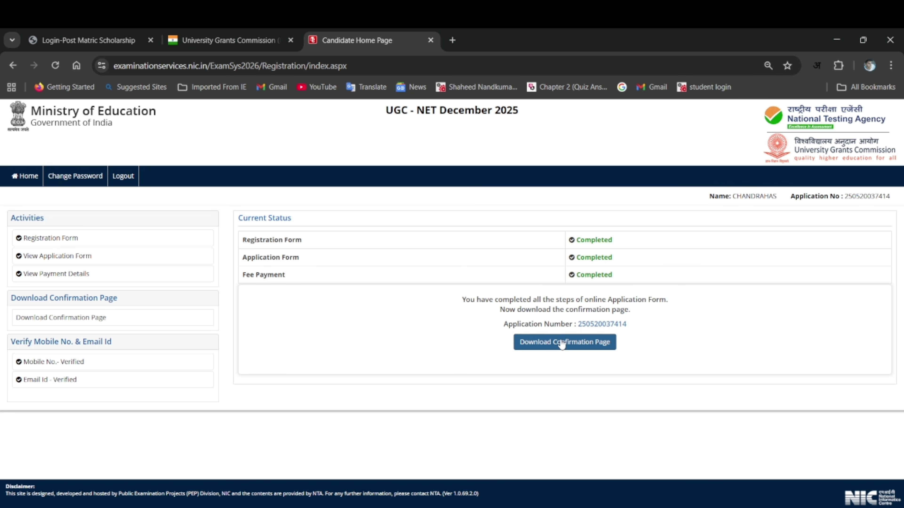
pyautogui.click(549, 344)
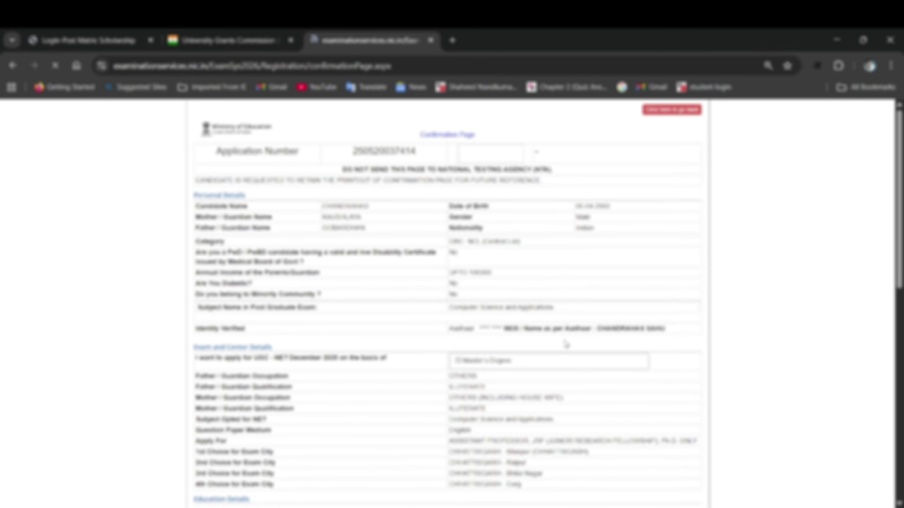